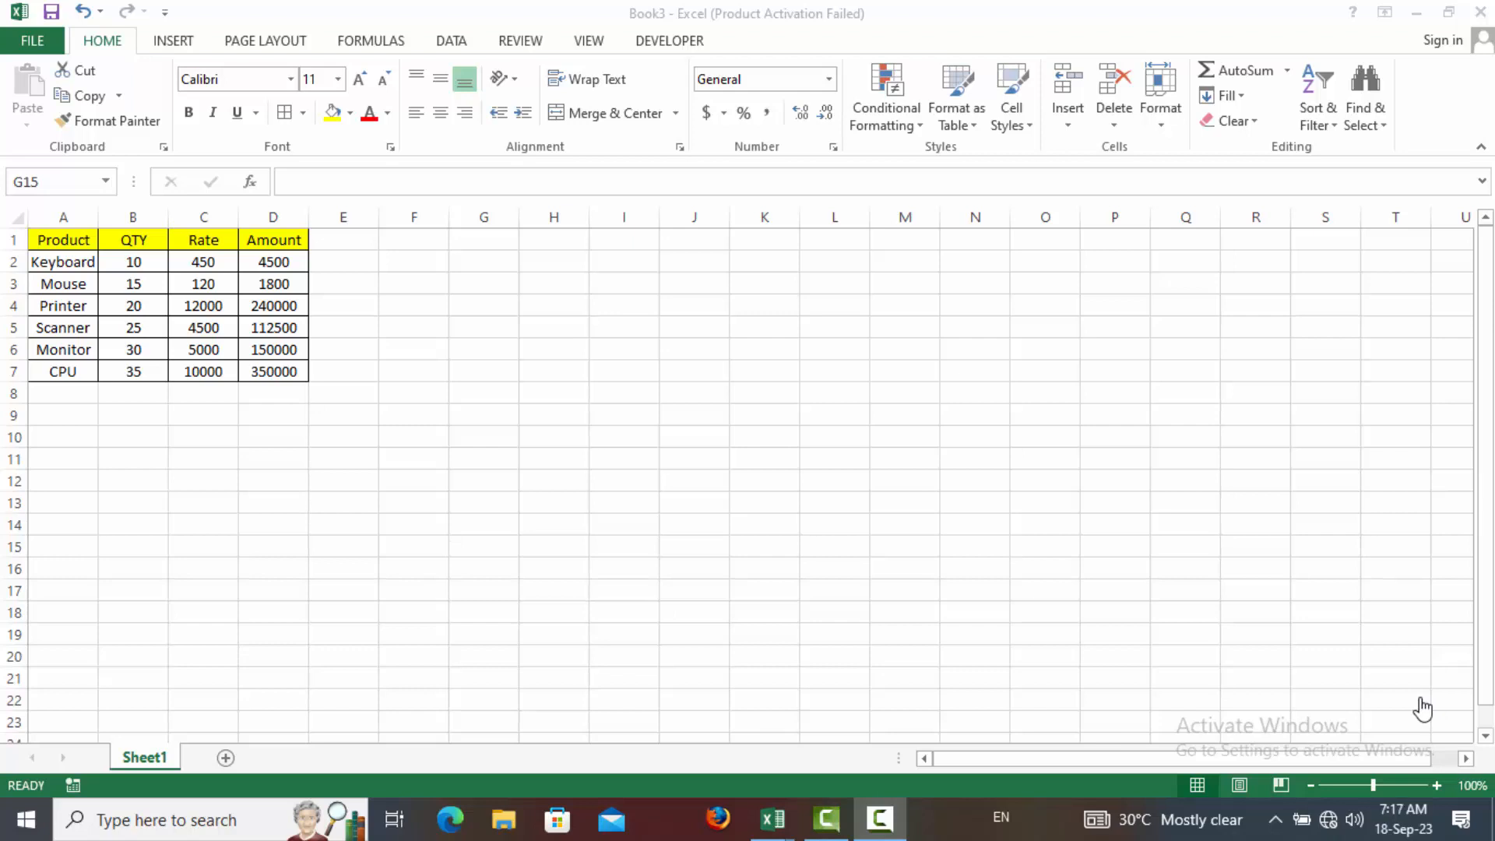
Step: Insert a blank sheet row above the Mouse row of the product table
click(133, 343)
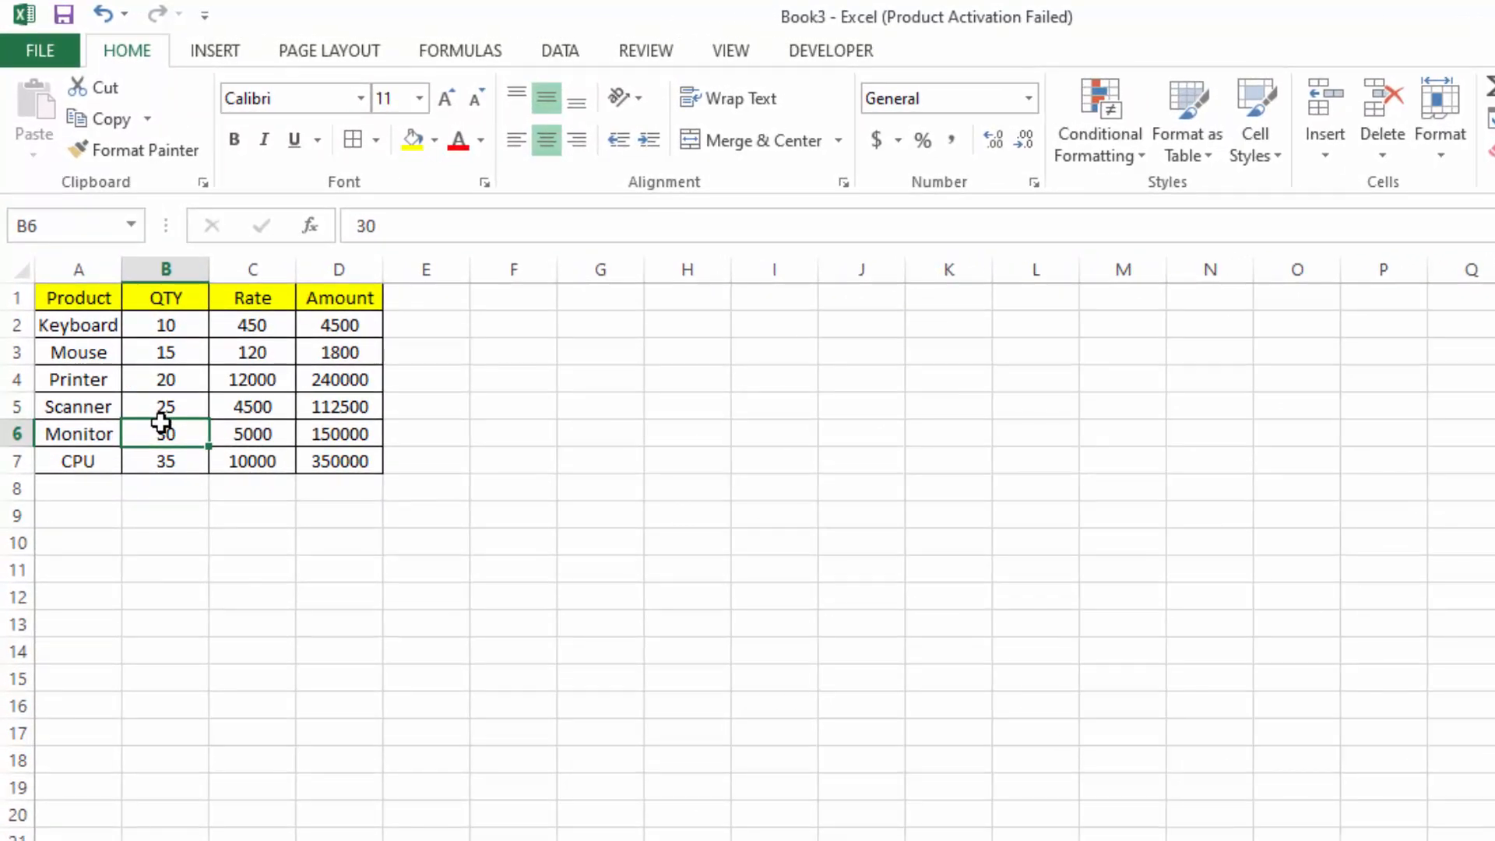
click(100, 354)
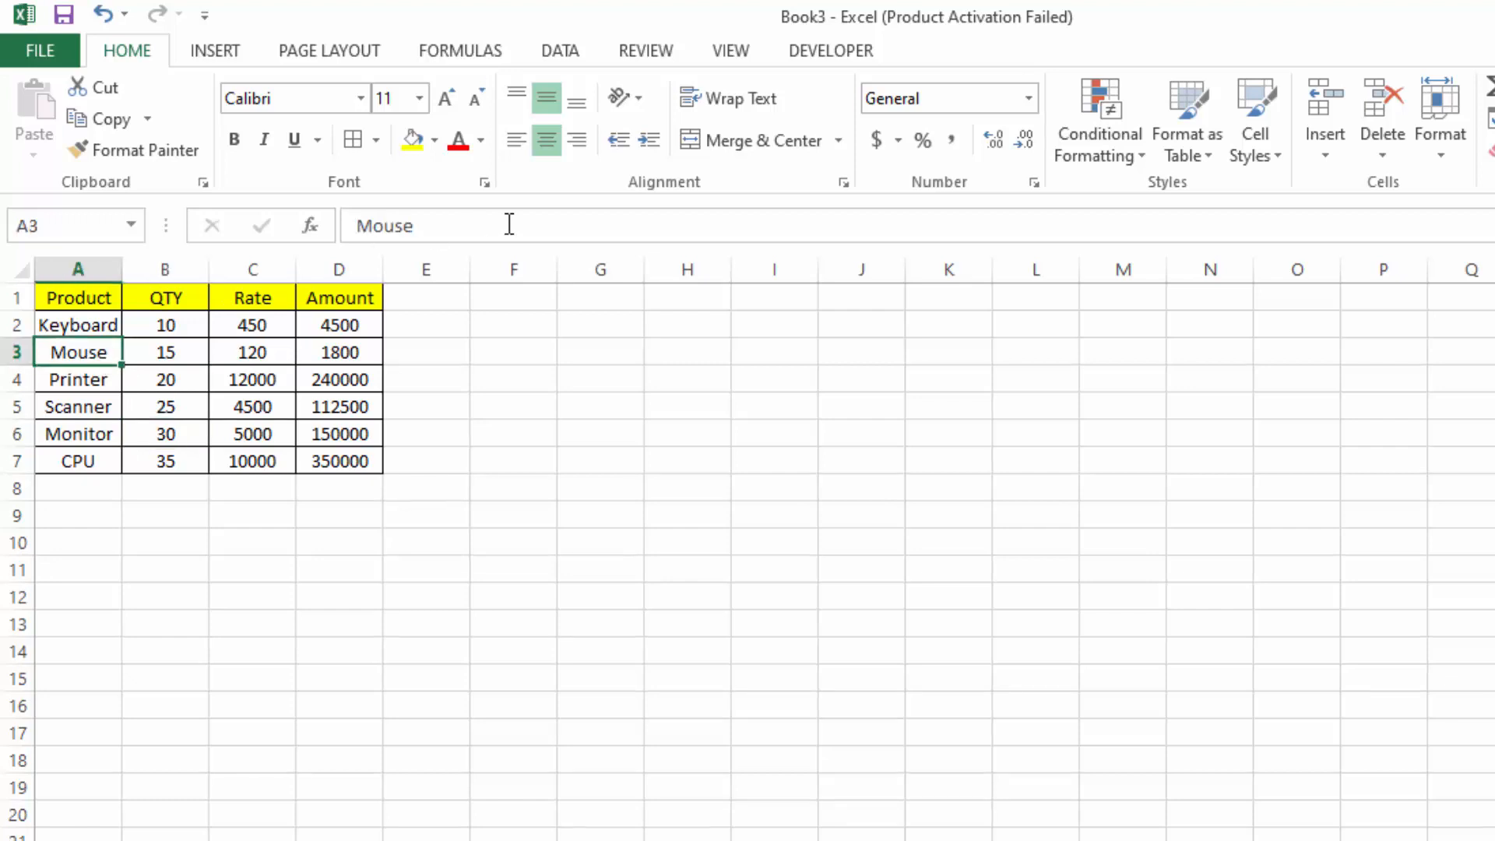
click(1326, 158)
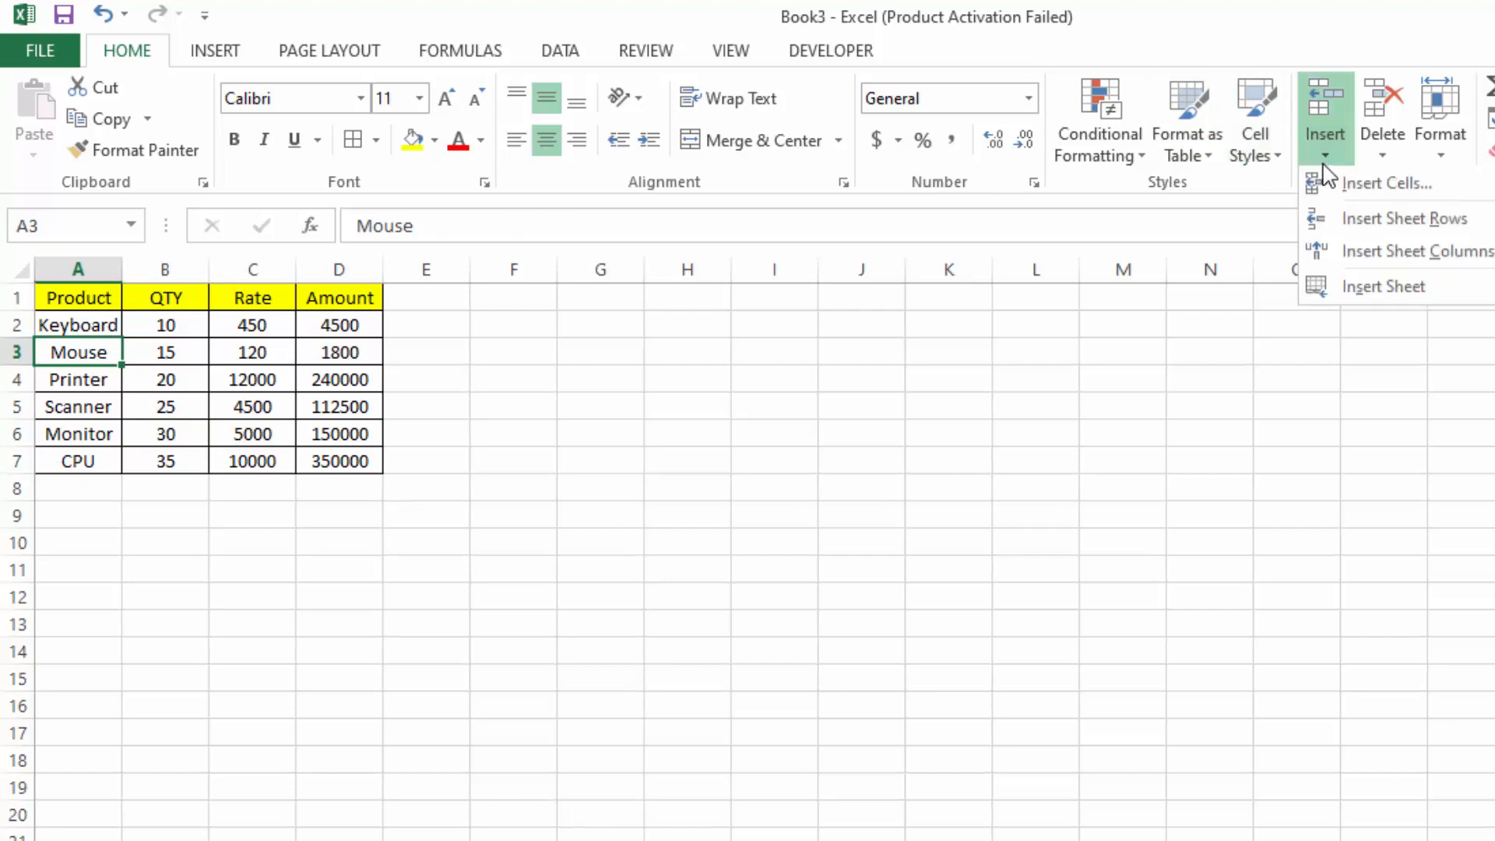
click(1370, 222)
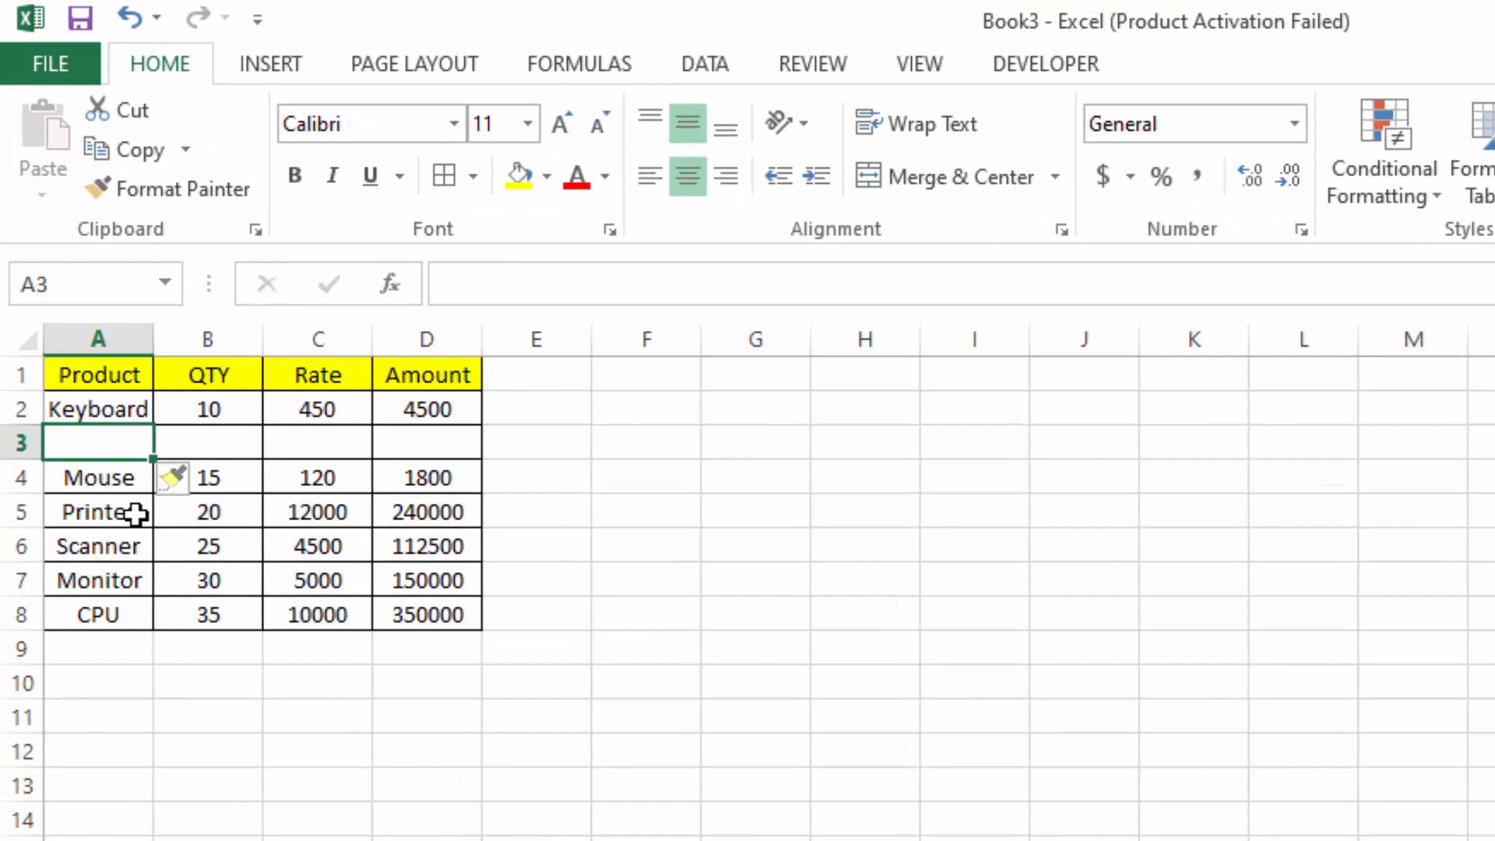
Step: Repeat the row insertion above the Printer row until four blank rows separate Mouse and Printer
click(137, 513)
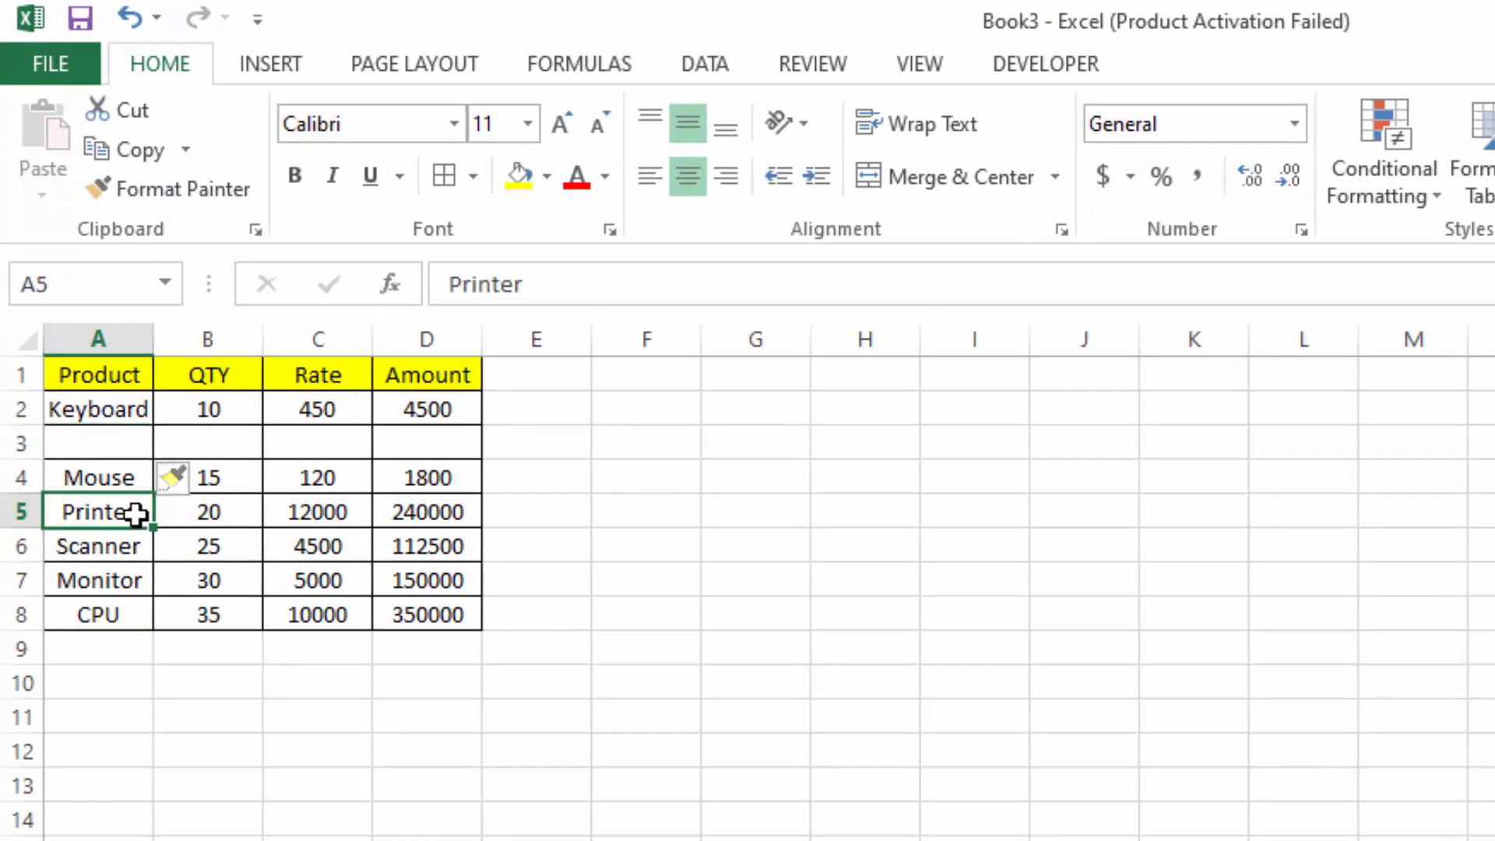
key(F4)
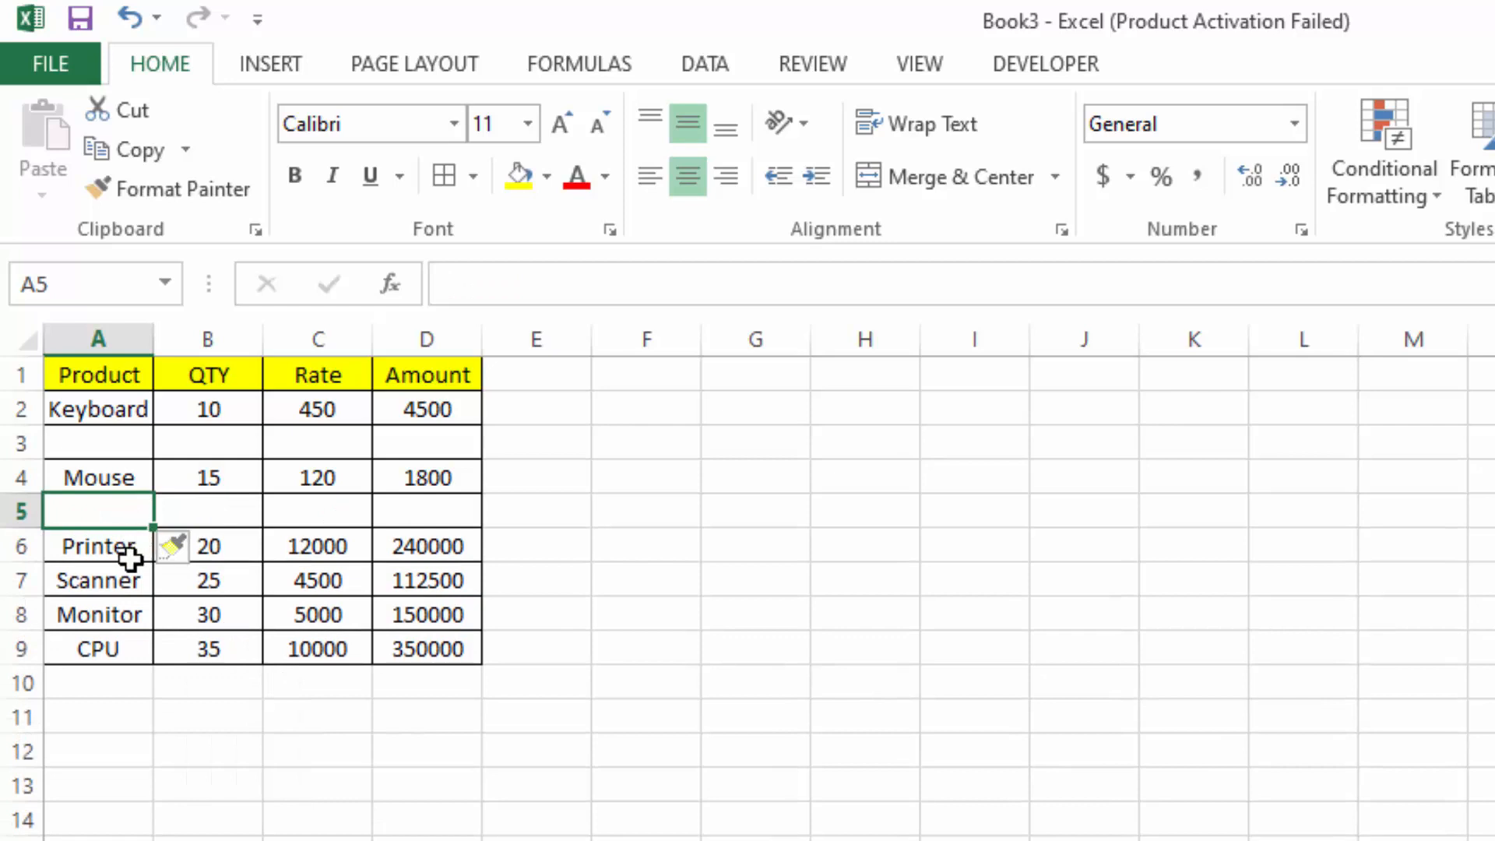
key(F4)
key(F4)
key(F4)
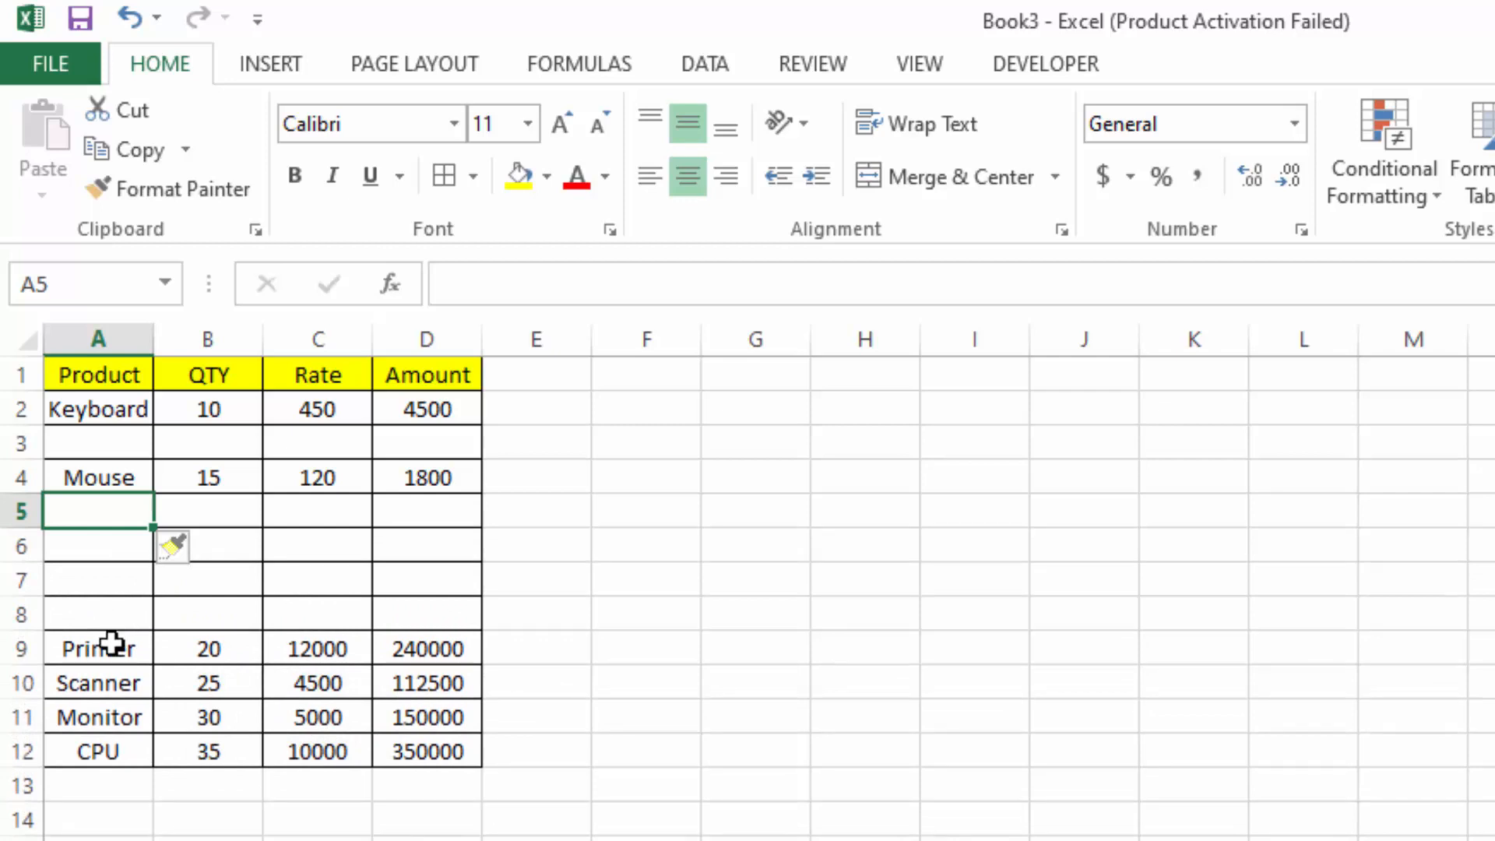
Step: Fill cell A9 with yellow and repeat the fill on cells C9, D4, C4 and D10
click(113, 642)
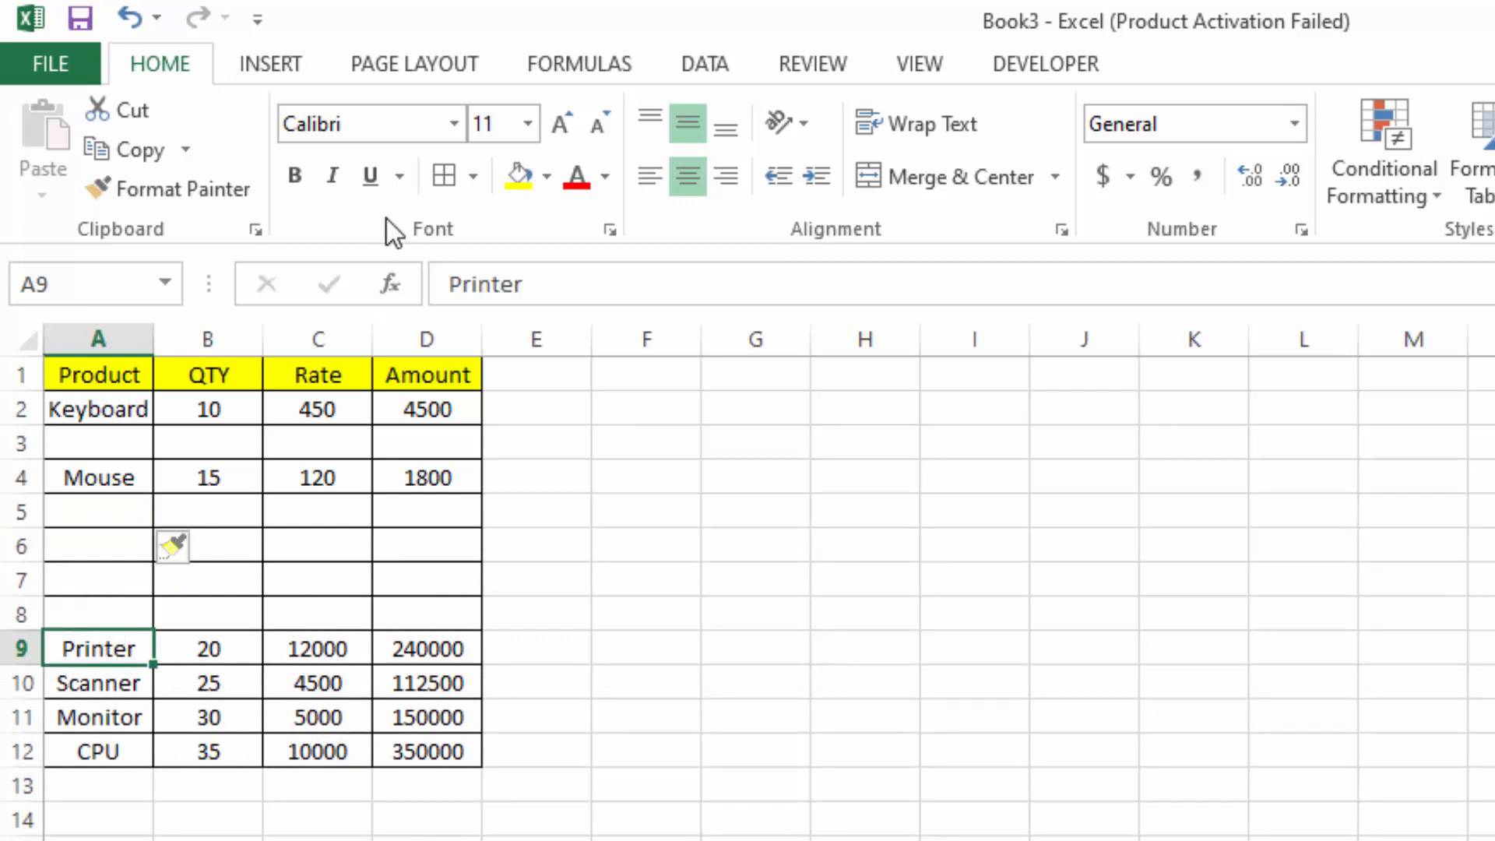
click(508, 190)
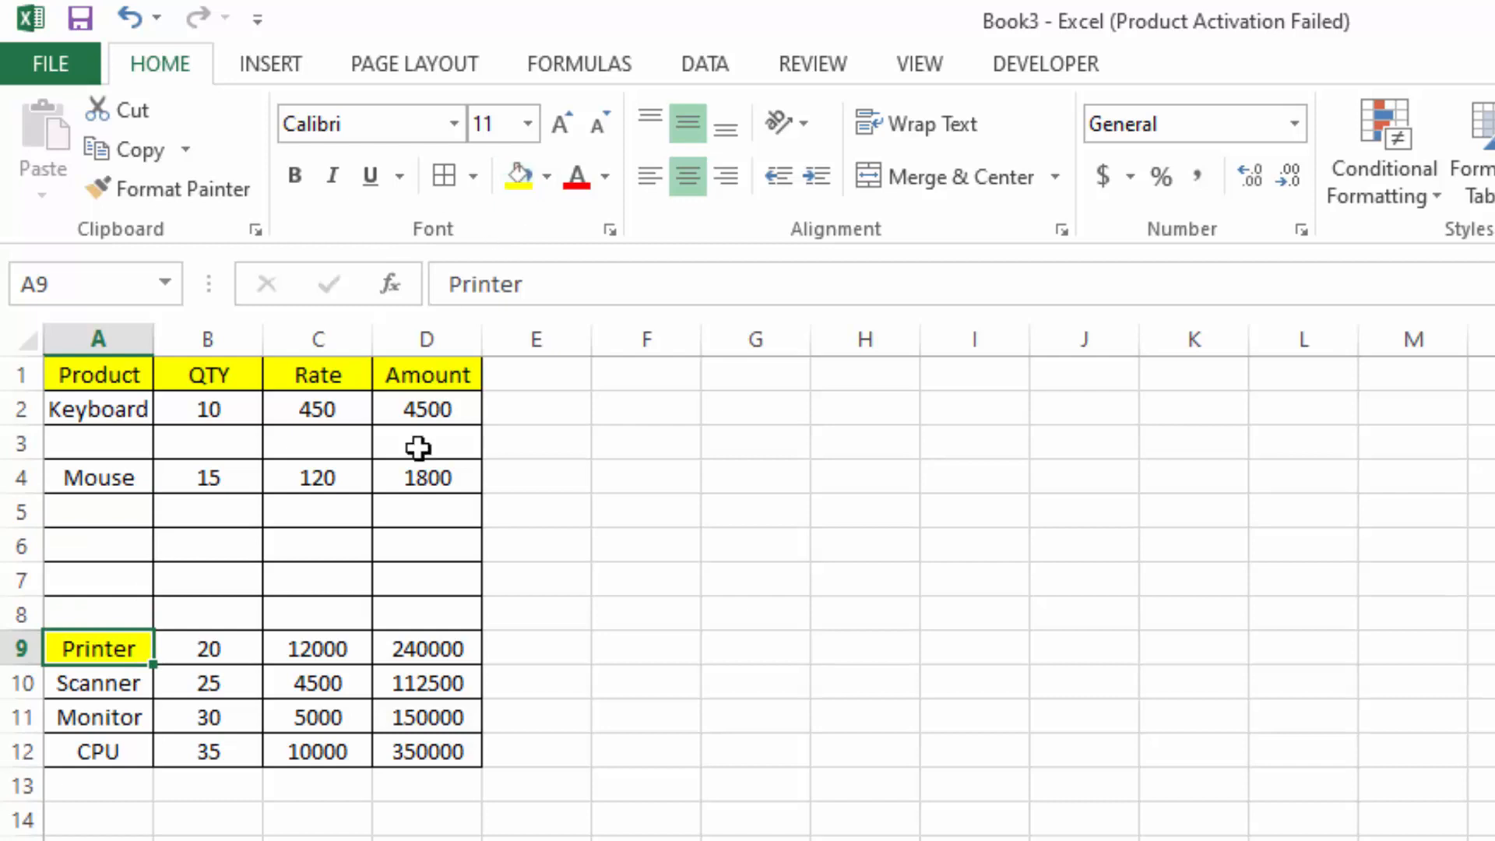
click(335, 644)
key(F4)
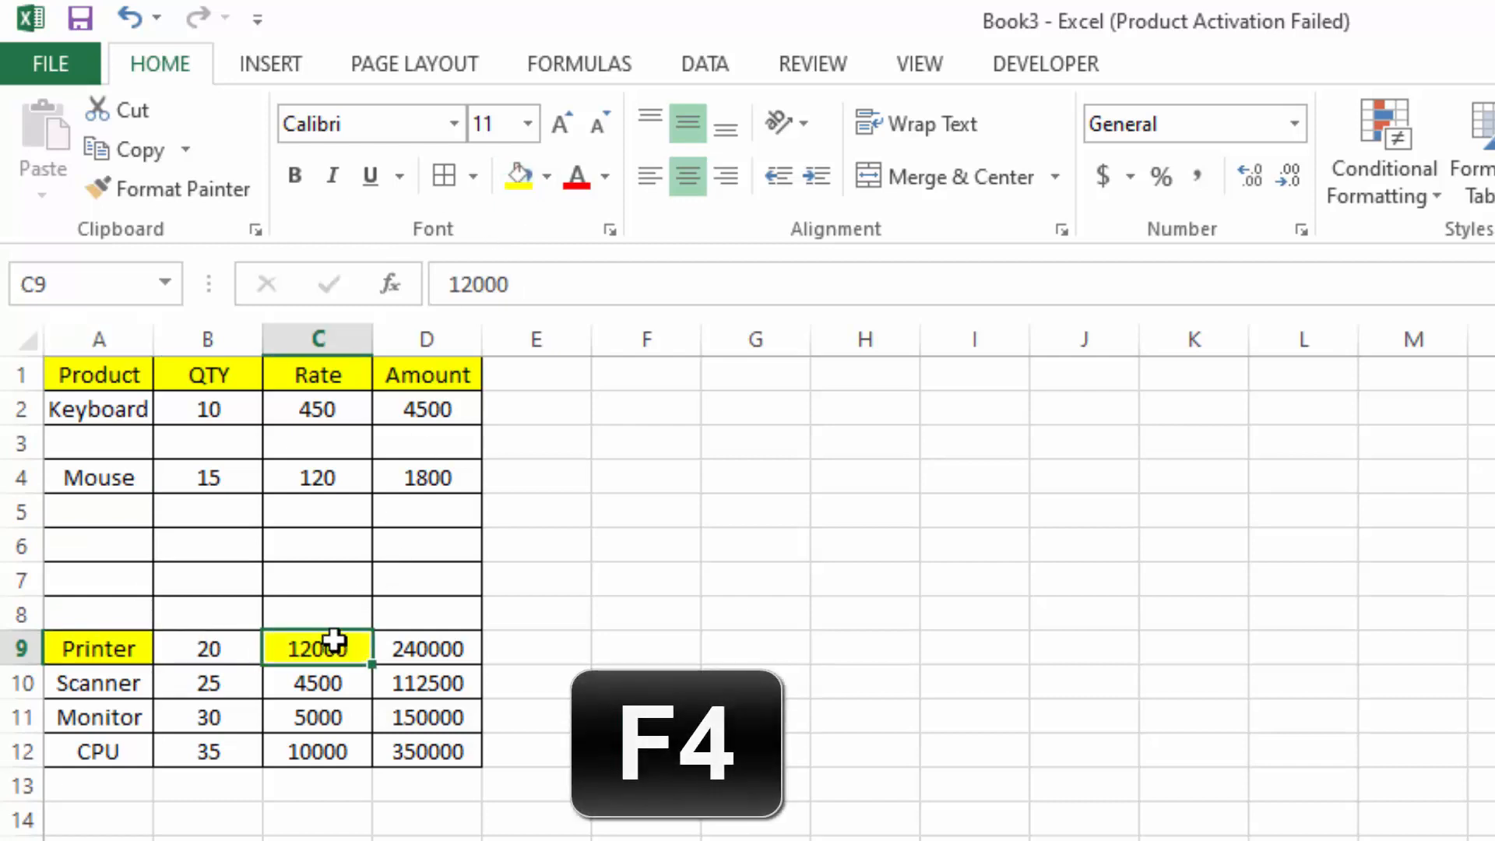
click(415, 477)
key(F4)
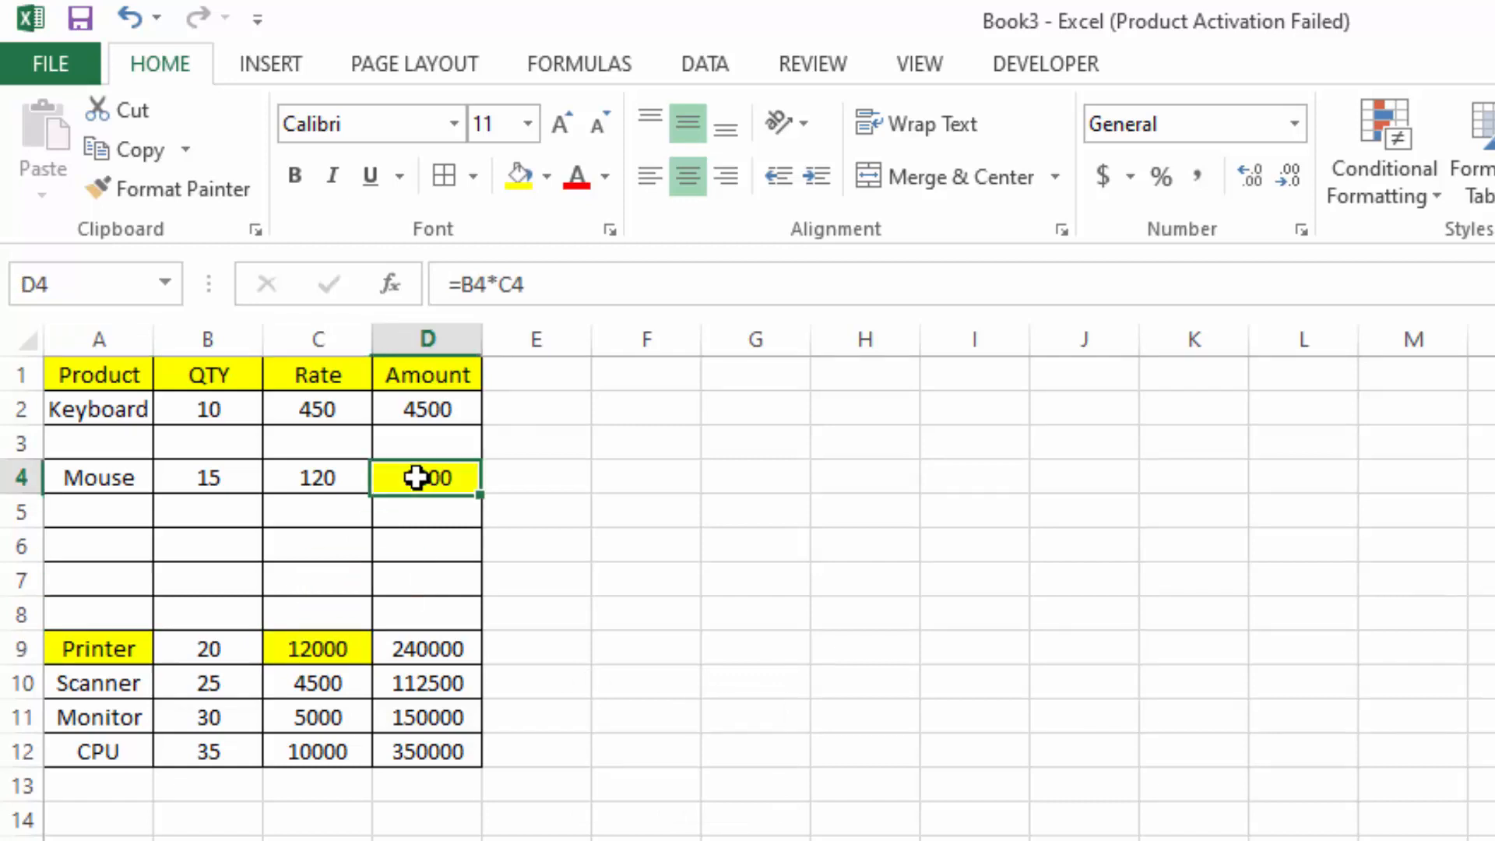
click(332, 479)
key(F4)
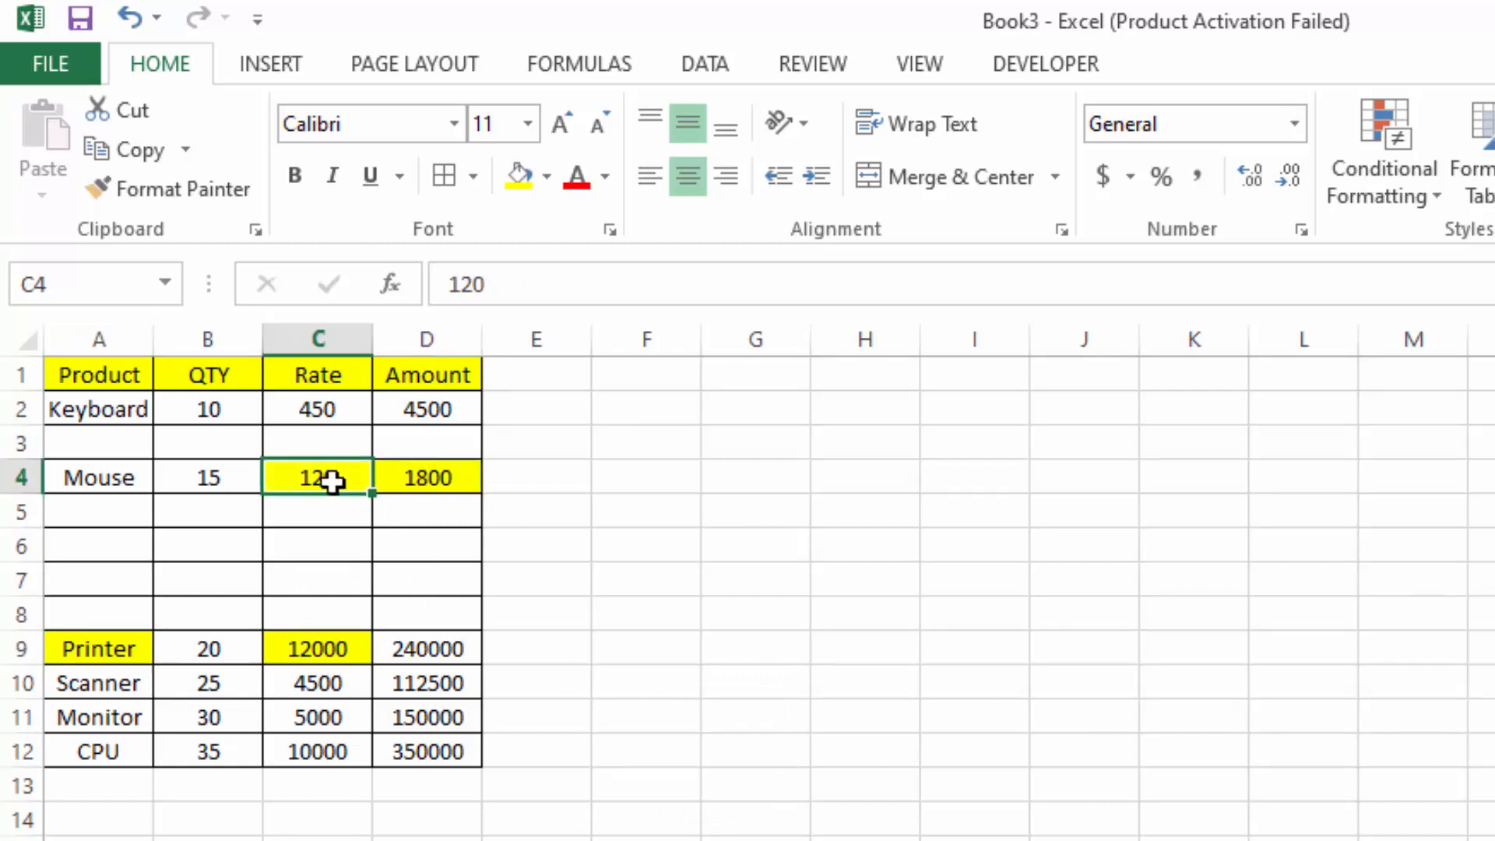
click(441, 668)
key(F4)
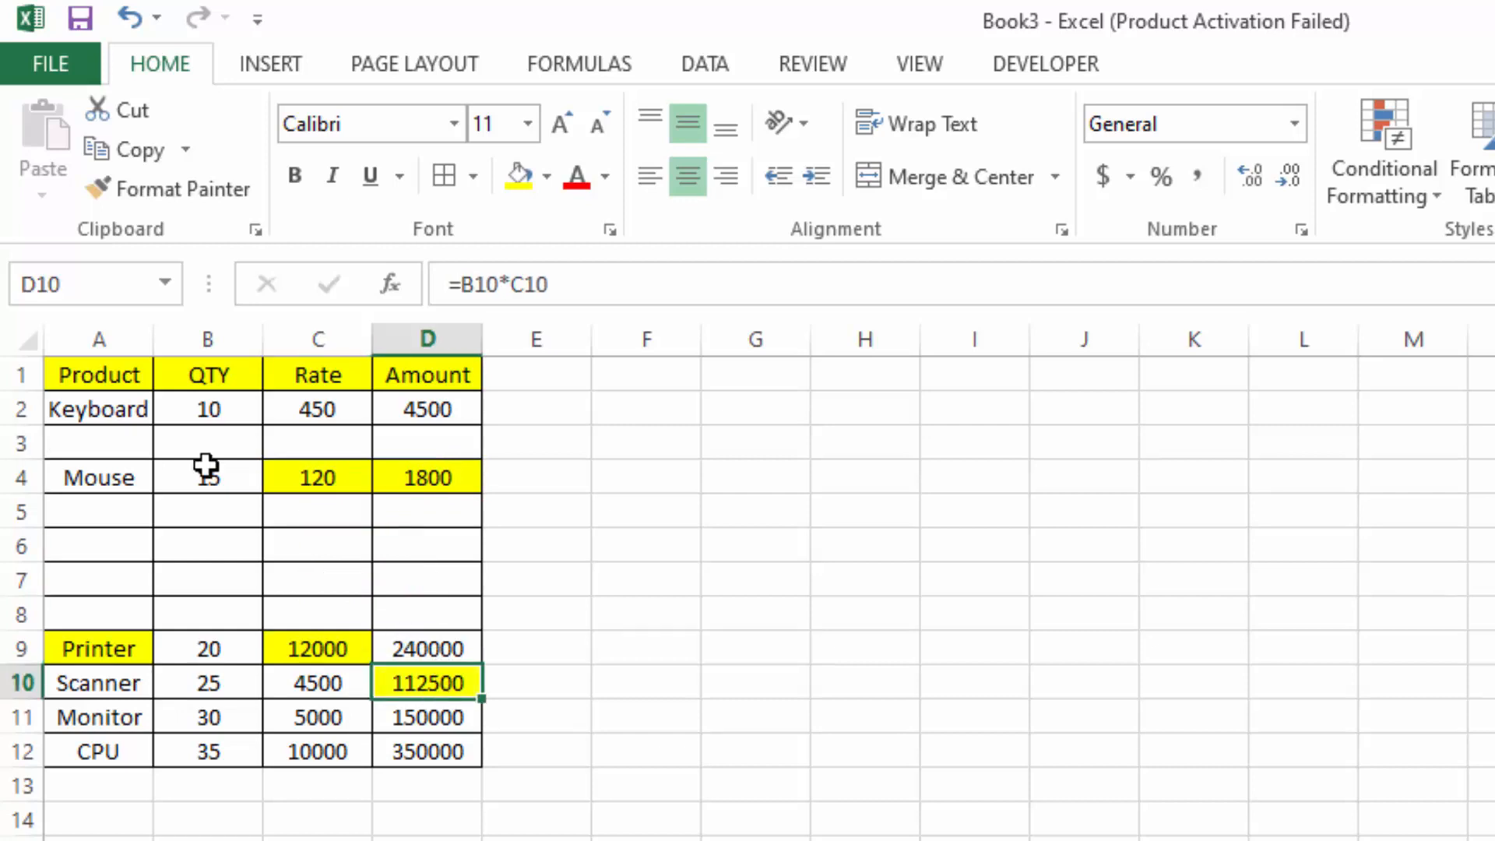
Step: Make the header cells A1:D1 bold and repeat the bold formatting on cells A10, C10 and C11
drag(120, 376, 425, 376)
click(296, 177)
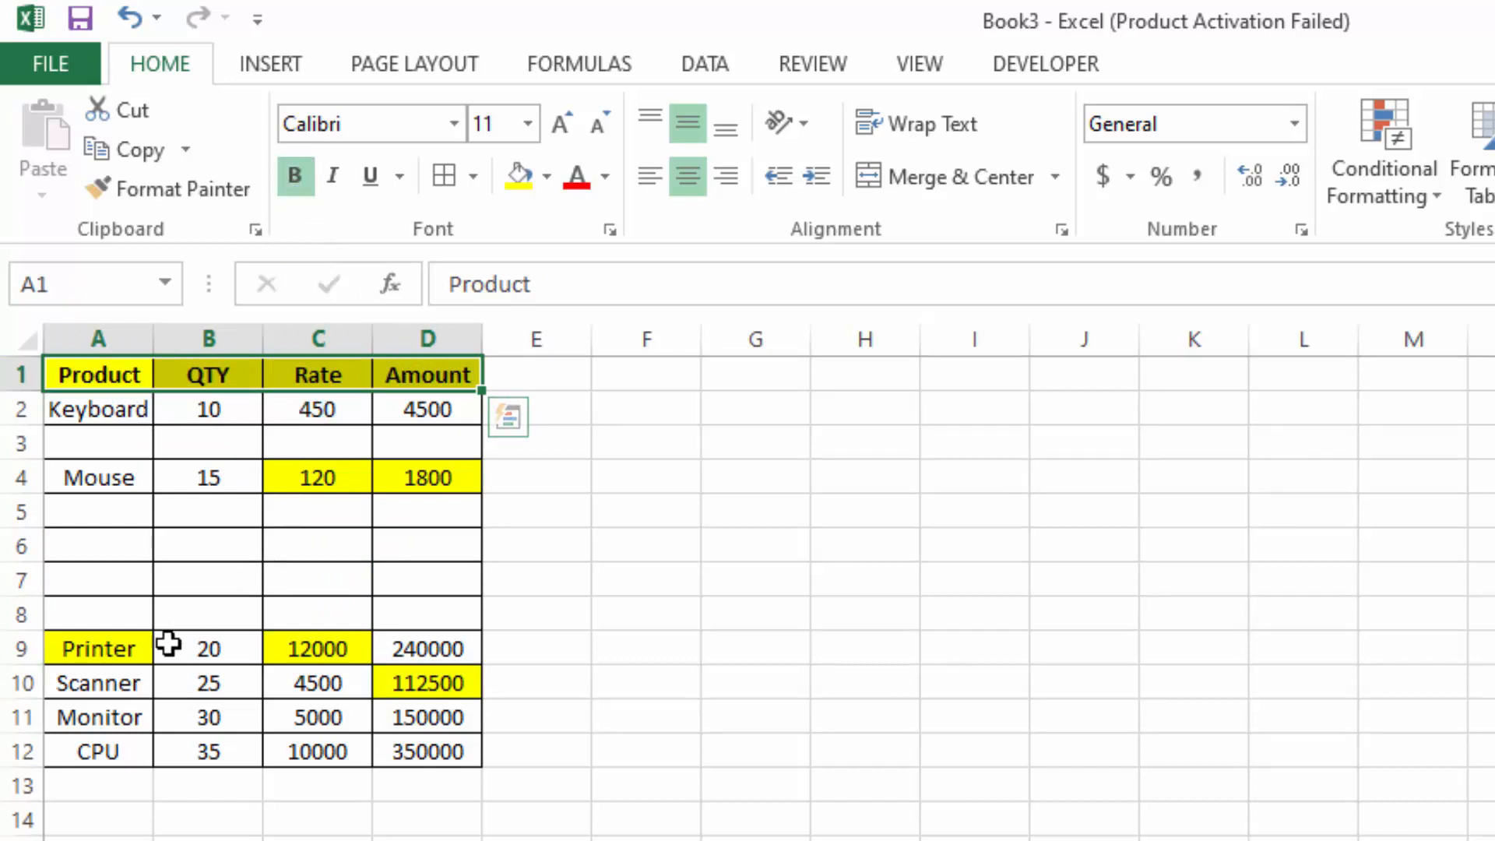
click(105, 687)
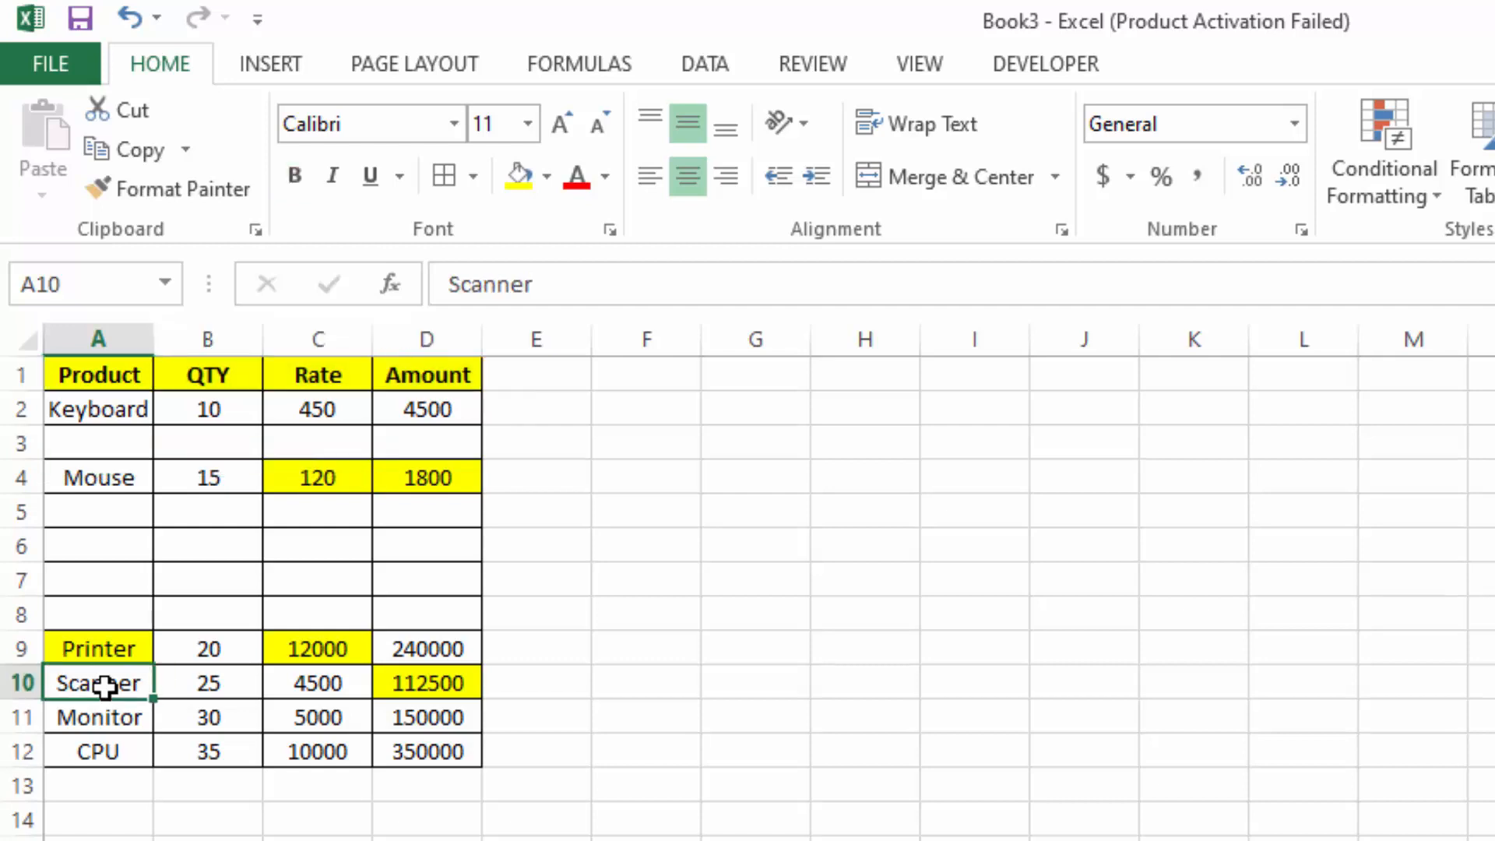
key(F4)
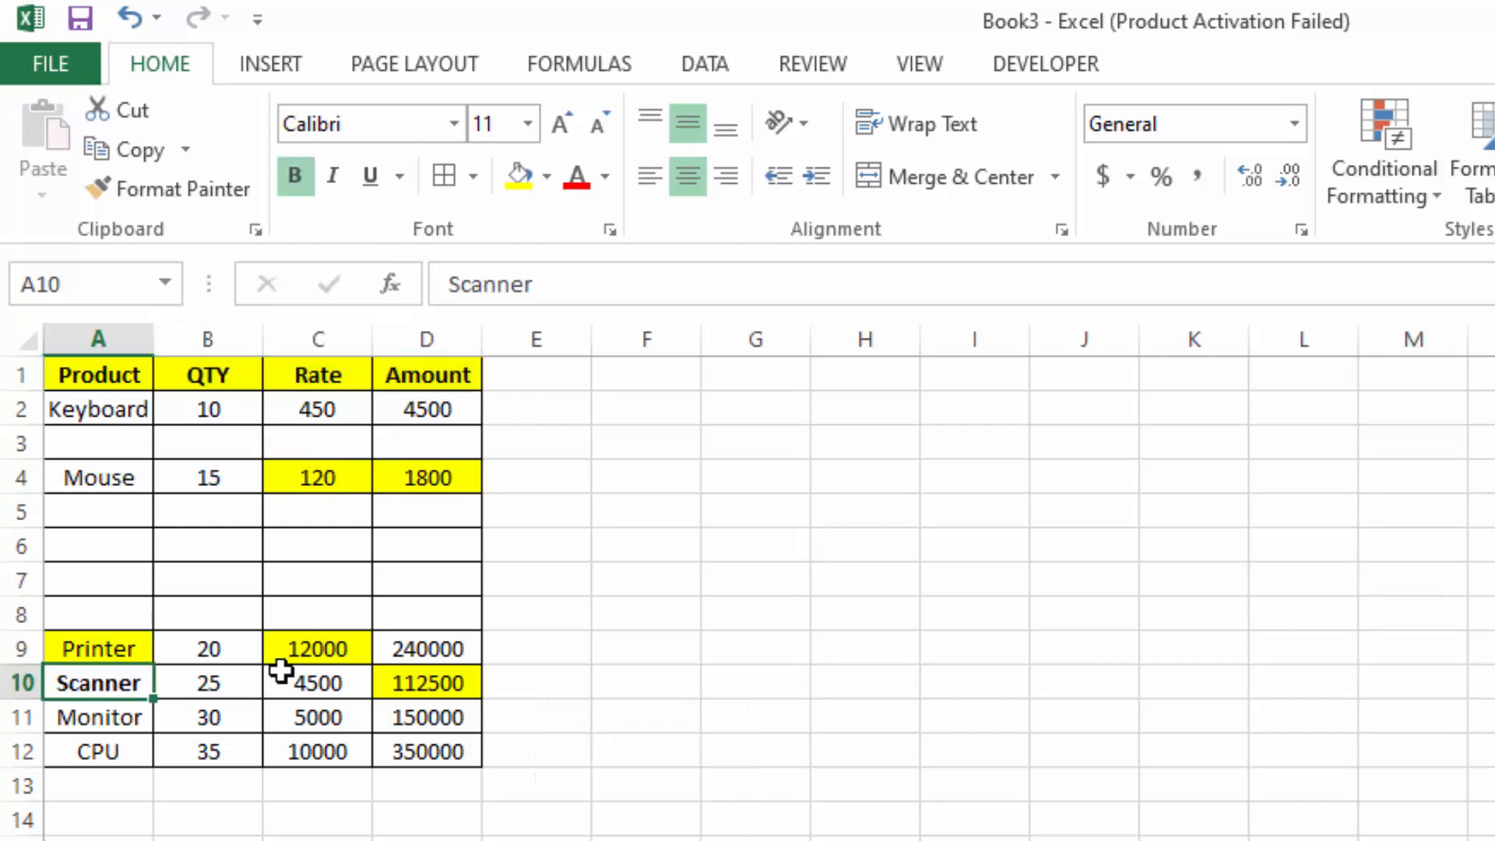
click(342, 682)
key(F4)
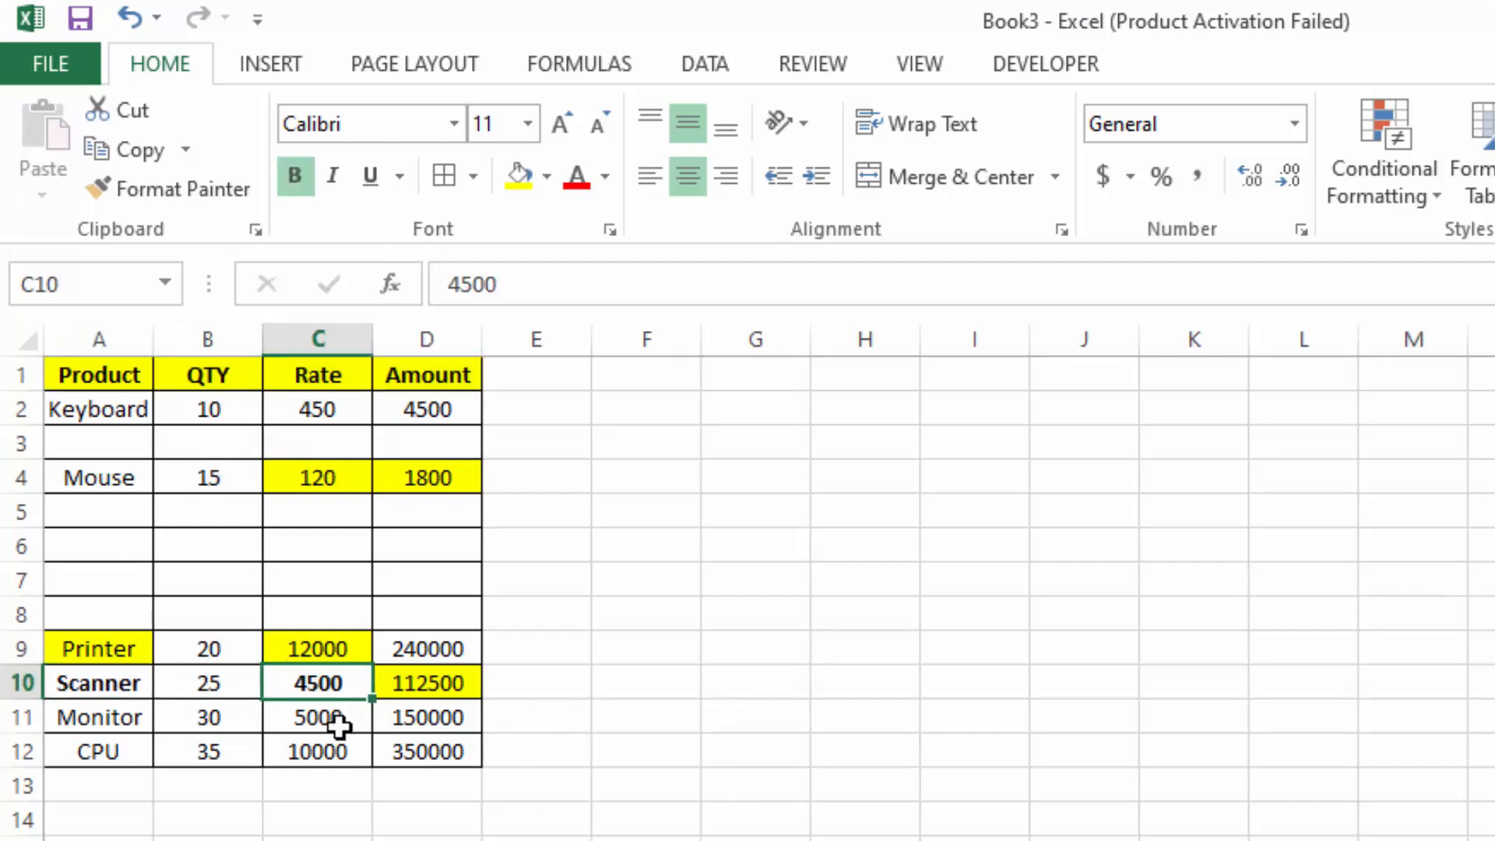
click(340, 726)
key(F4)
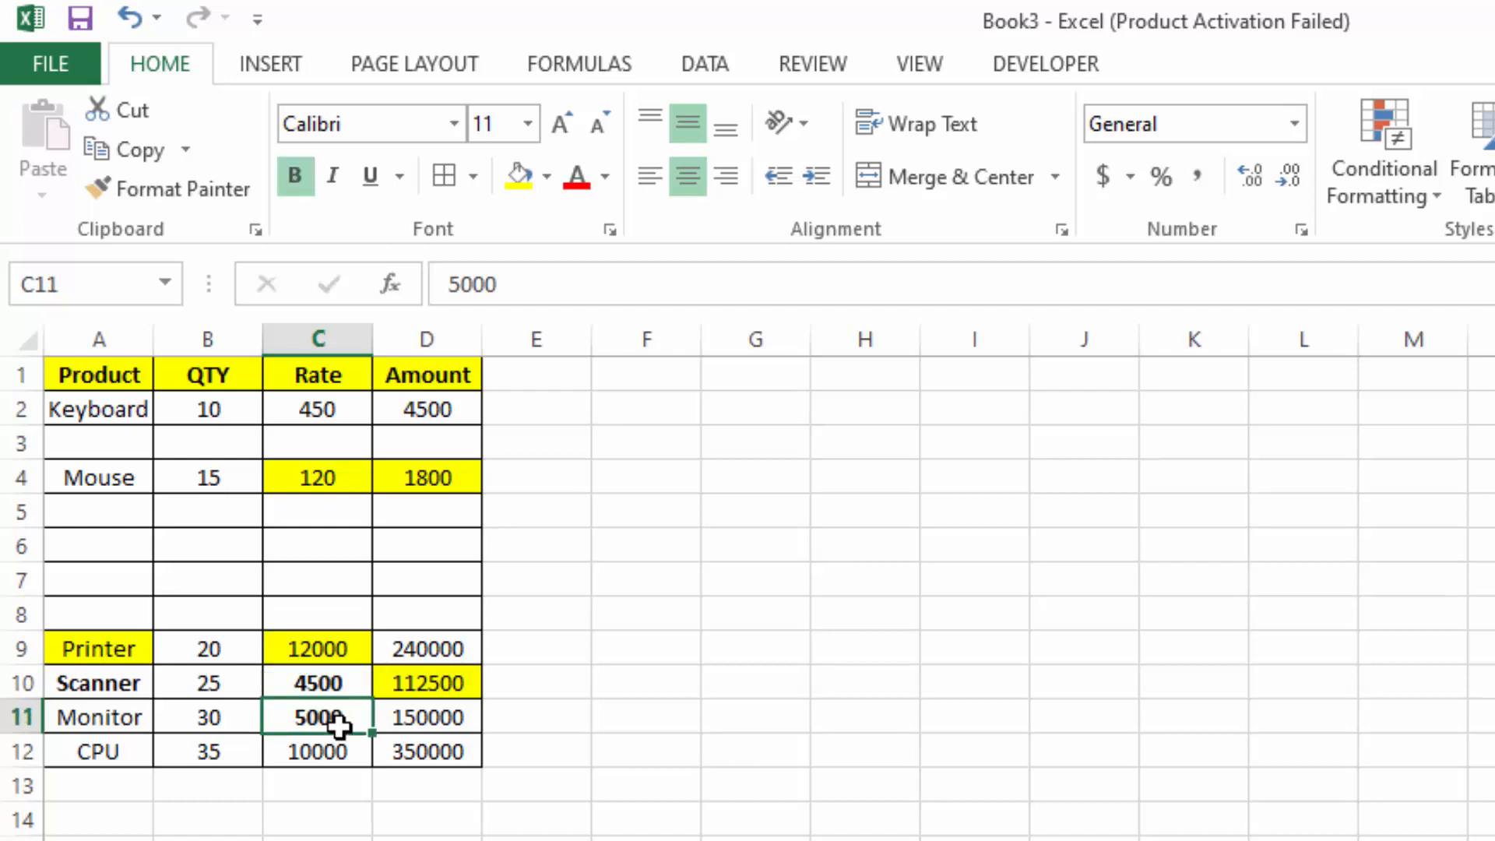
key(F4)
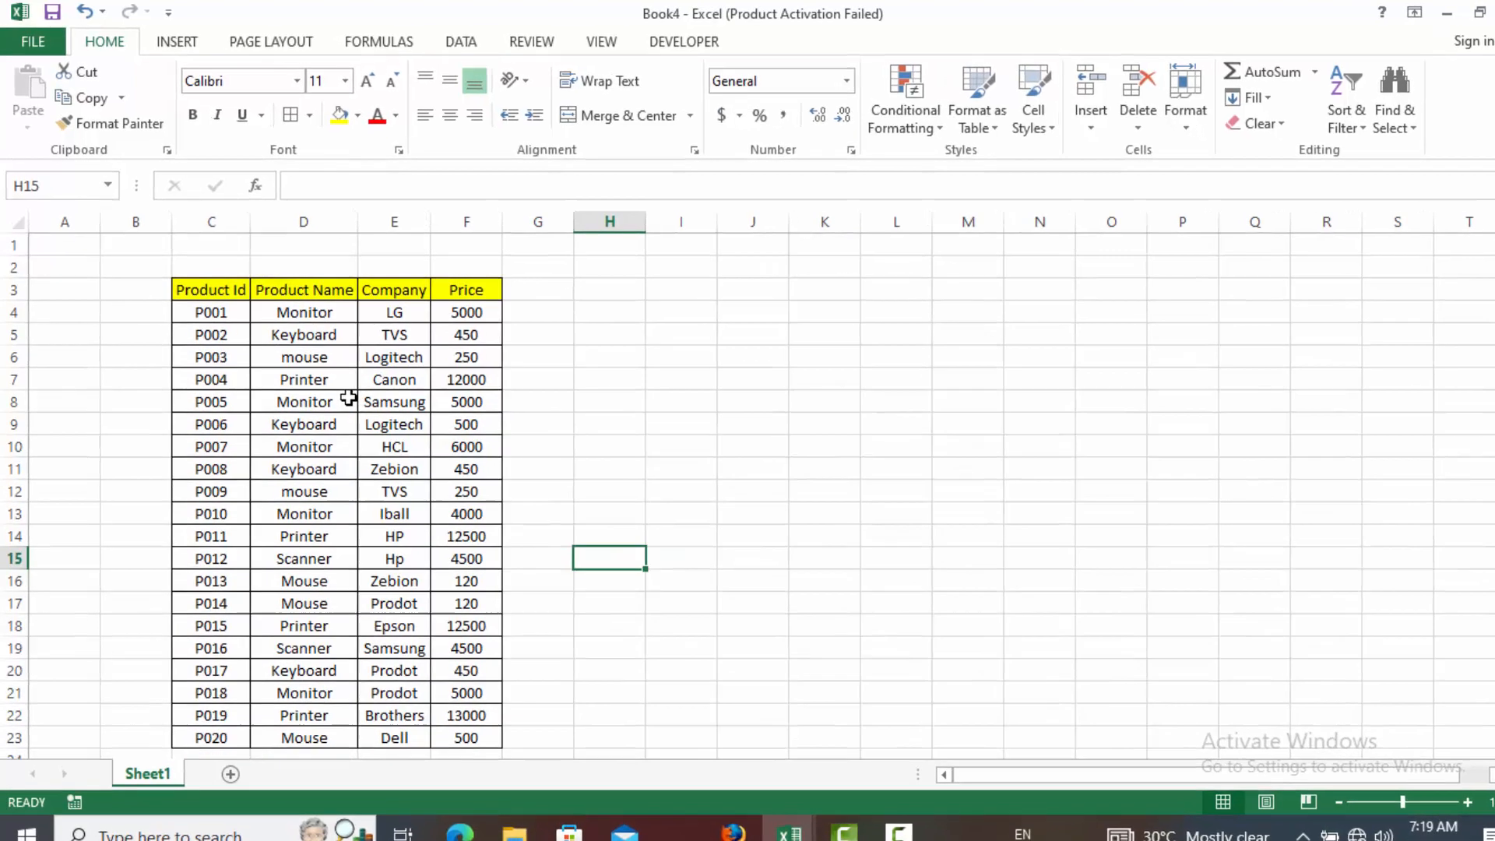
Step: Turn on filtering for the product table in the Book4 workbook, and turn it off again
click(341, 389)
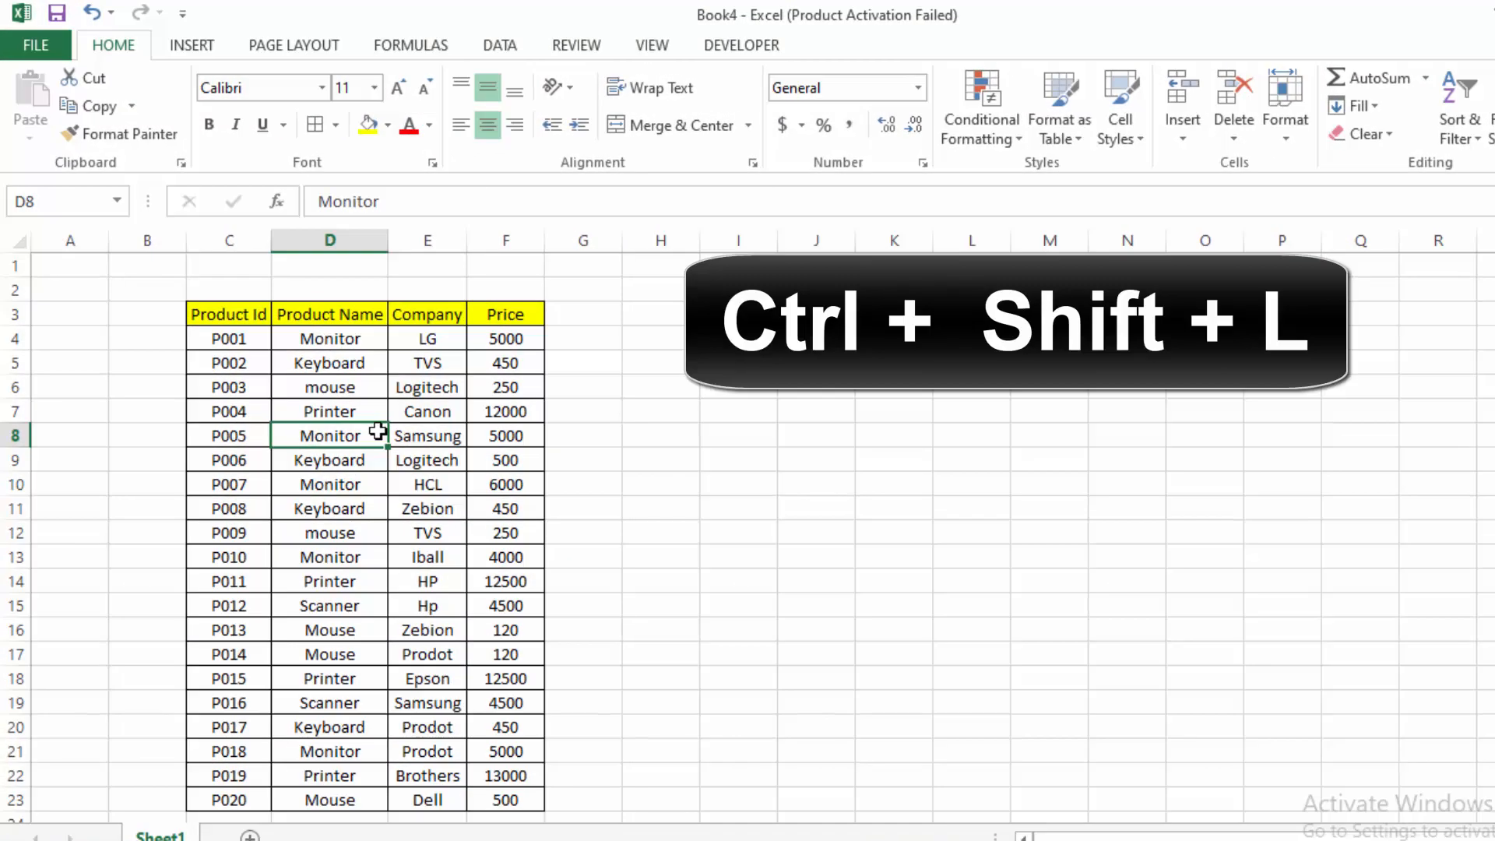
key(ctrl+shift+l)
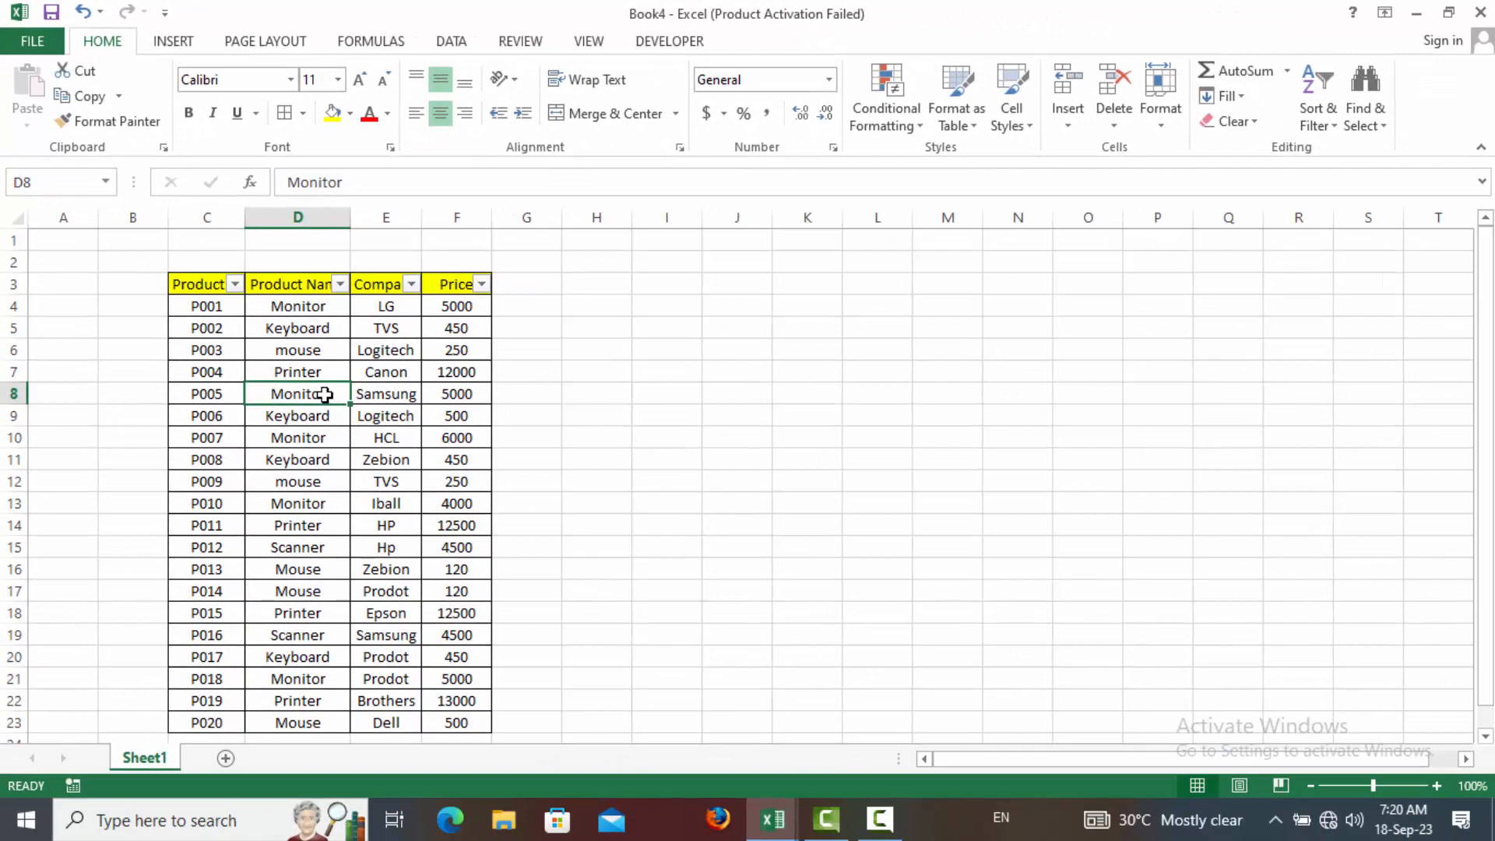
key(ctrl+shift+l)
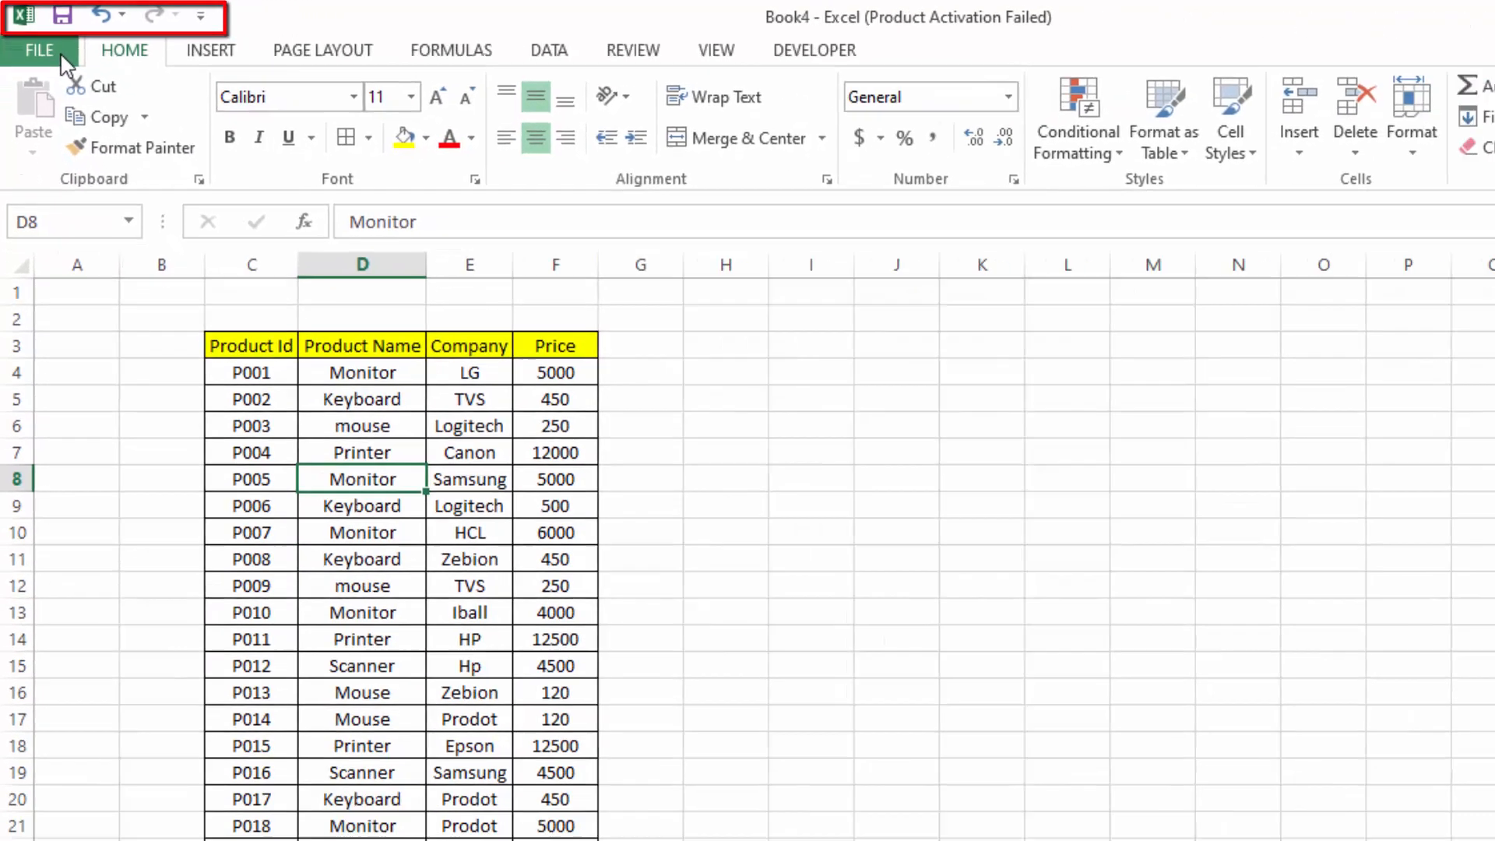
Step: Open the Quick Access Toolbar customization options and list All Commands as the command source
click(60, 59)
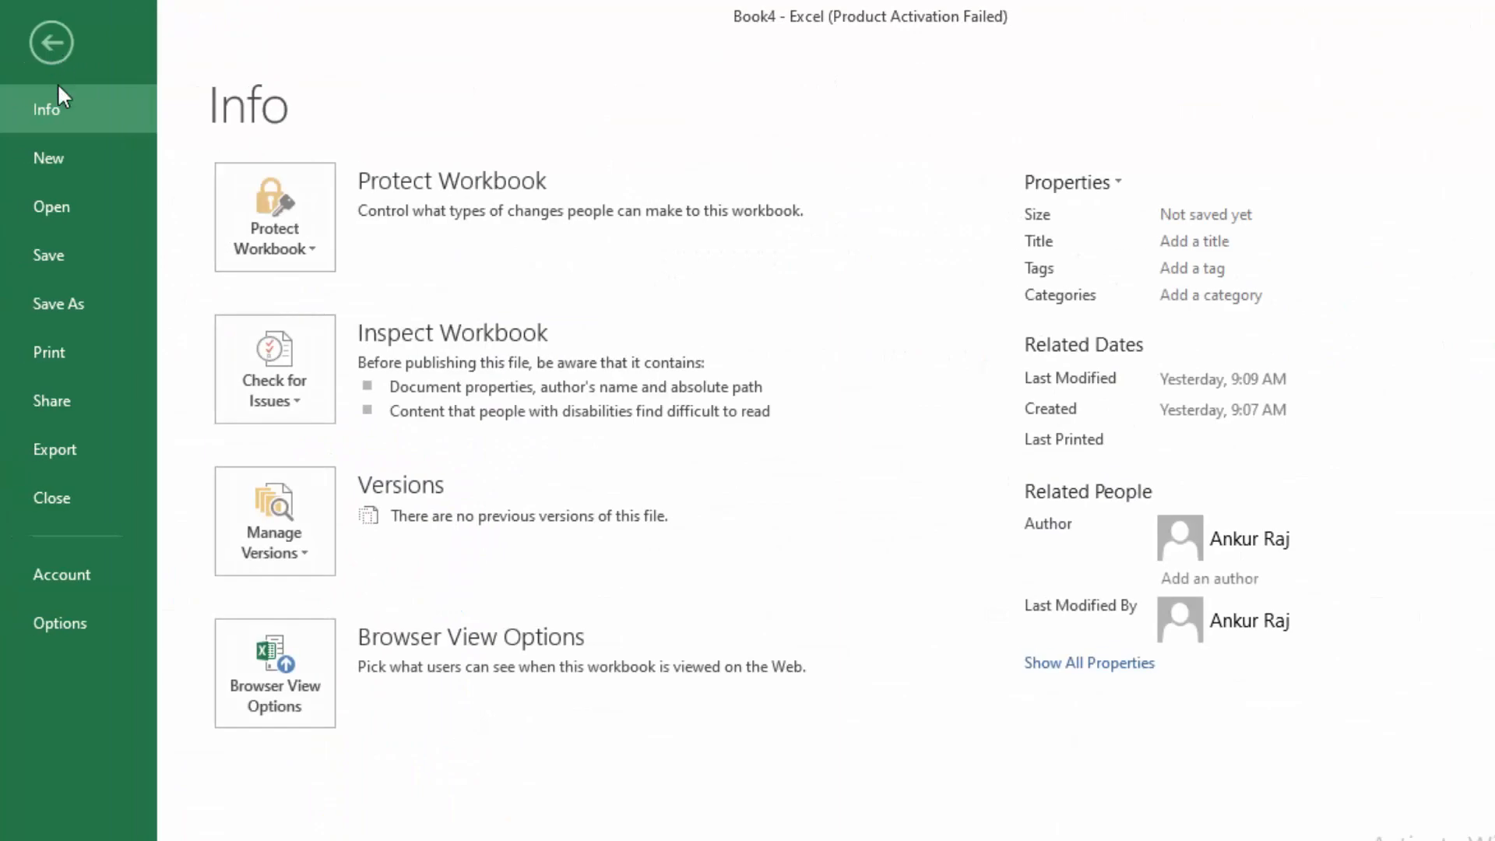
click(97, 619)
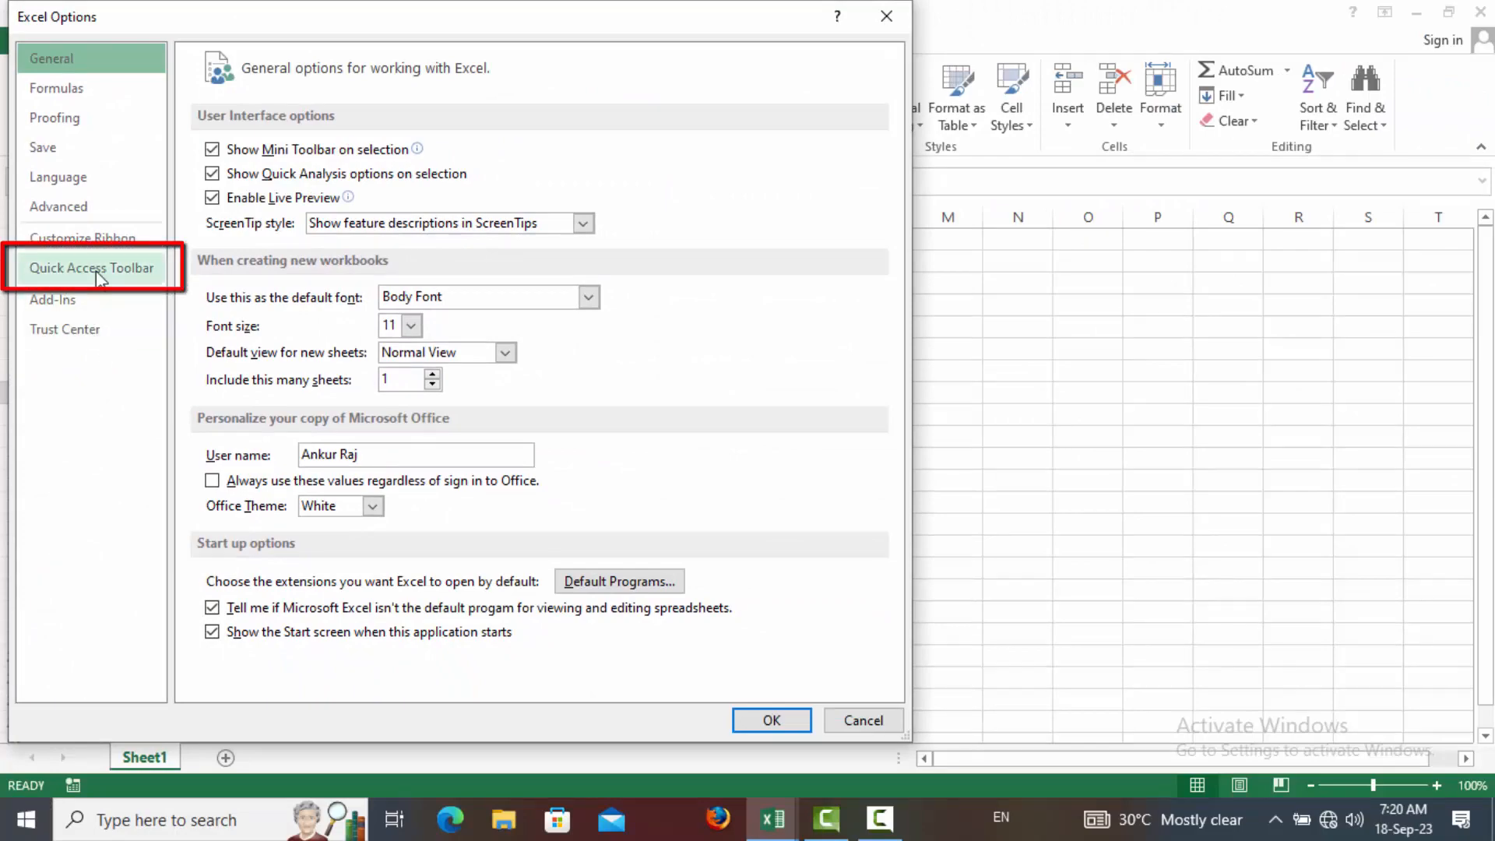
click(95, 269)
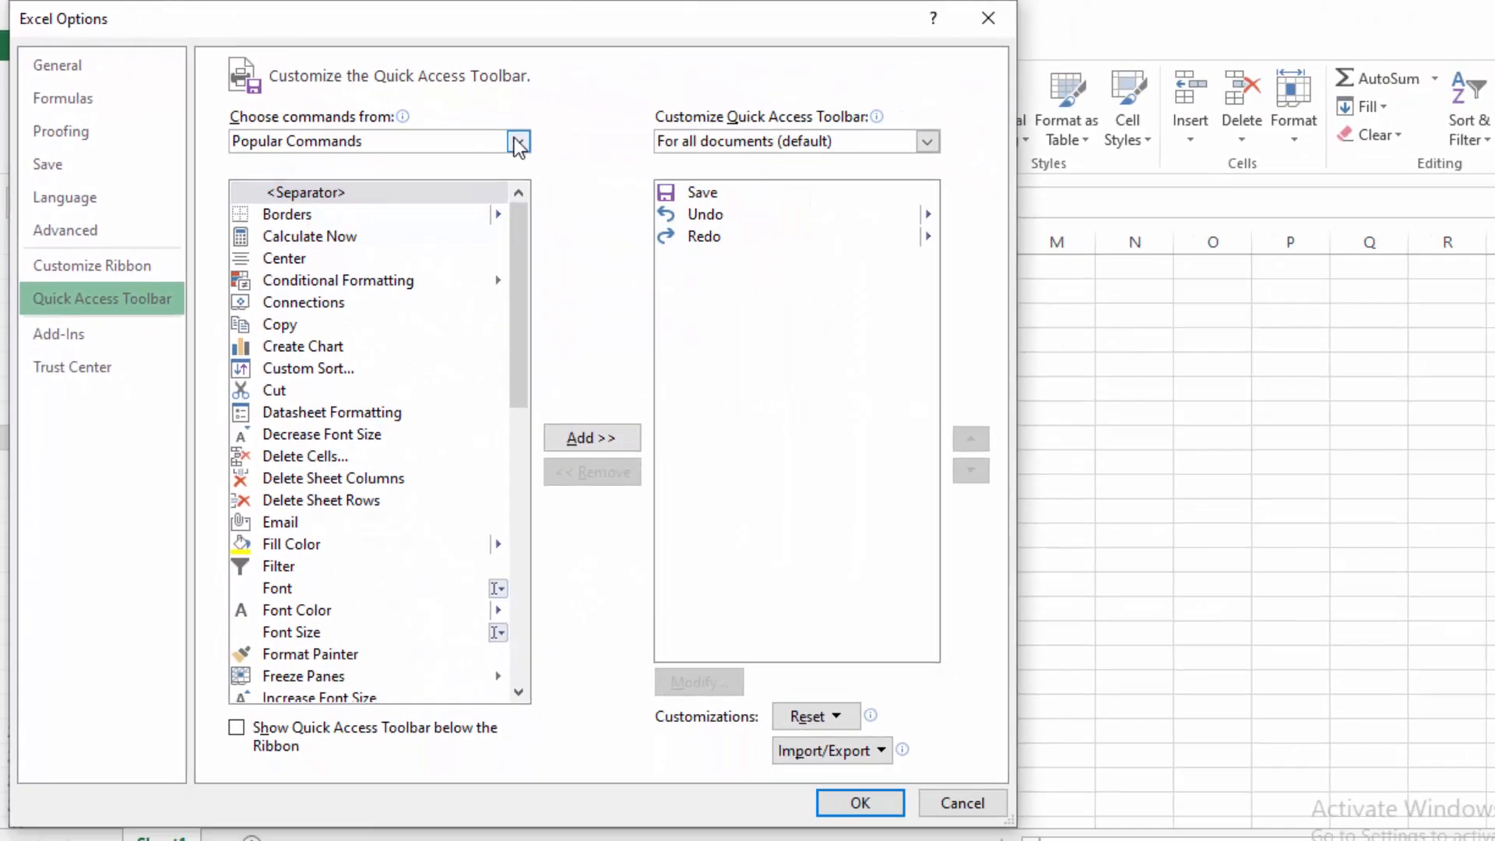
click(736, 211)
click(338, 214)
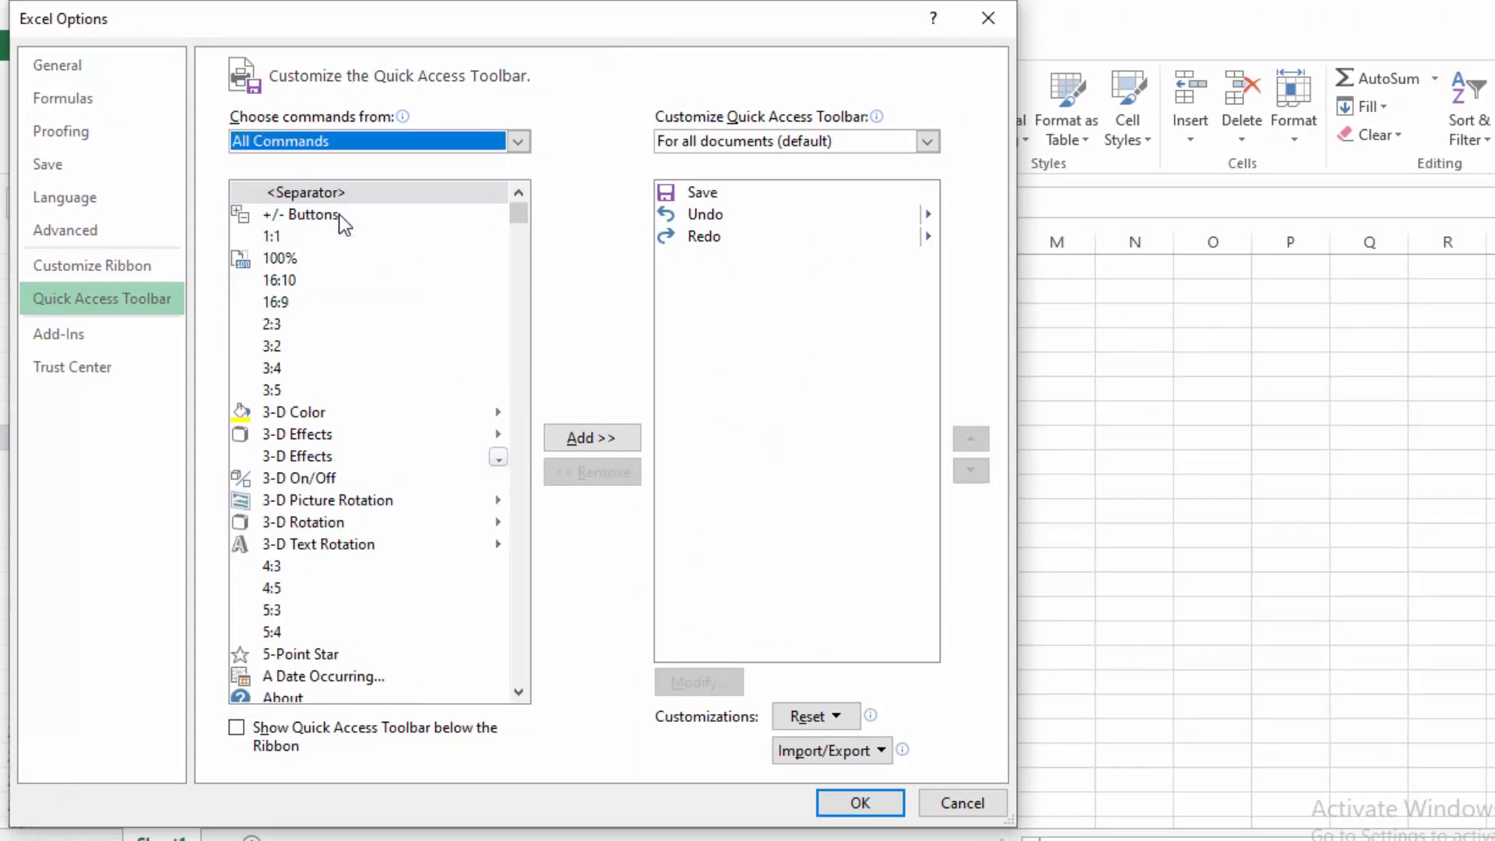
Step: Add the AutoFilter command to the Quick Access Toolbar for all documents and apply the change
click(286, 390)
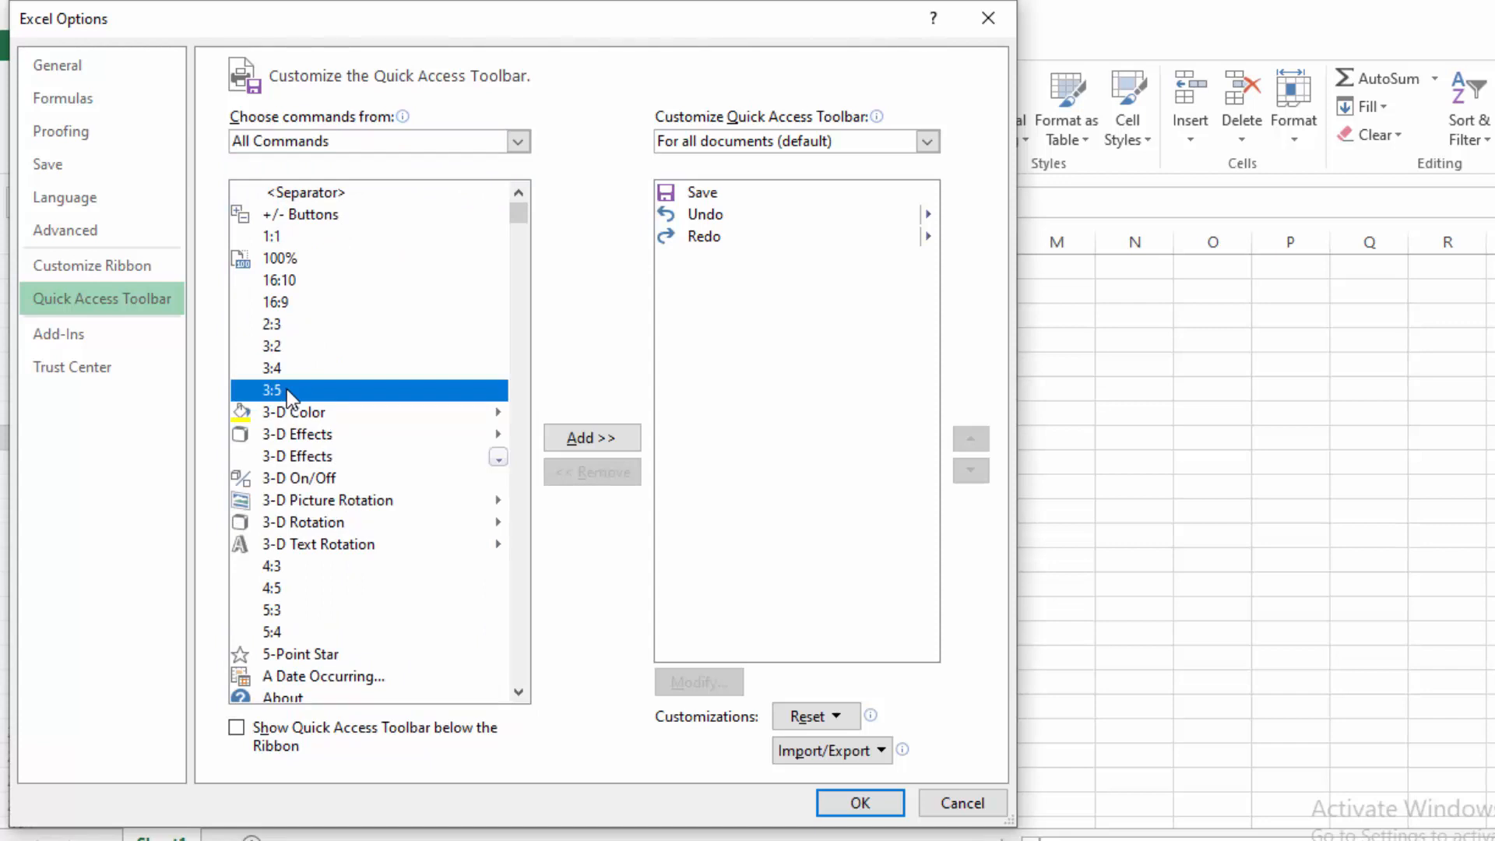
key(Page_Down)
key(Down)
key(Down)
key(Down)
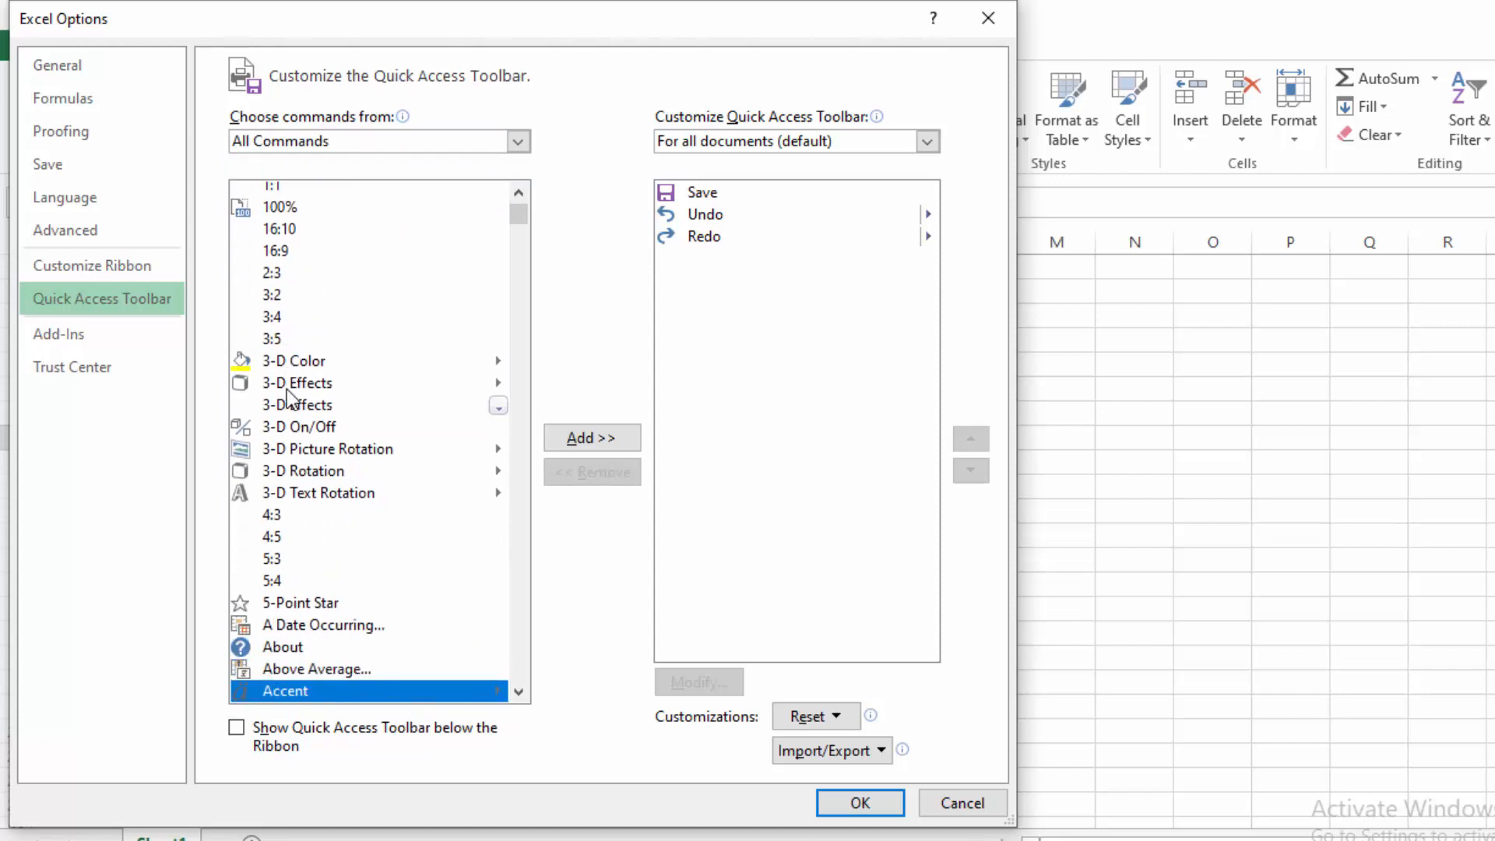
key(Down)
key(Down)
key(Down)
key(Down)
key(Down)
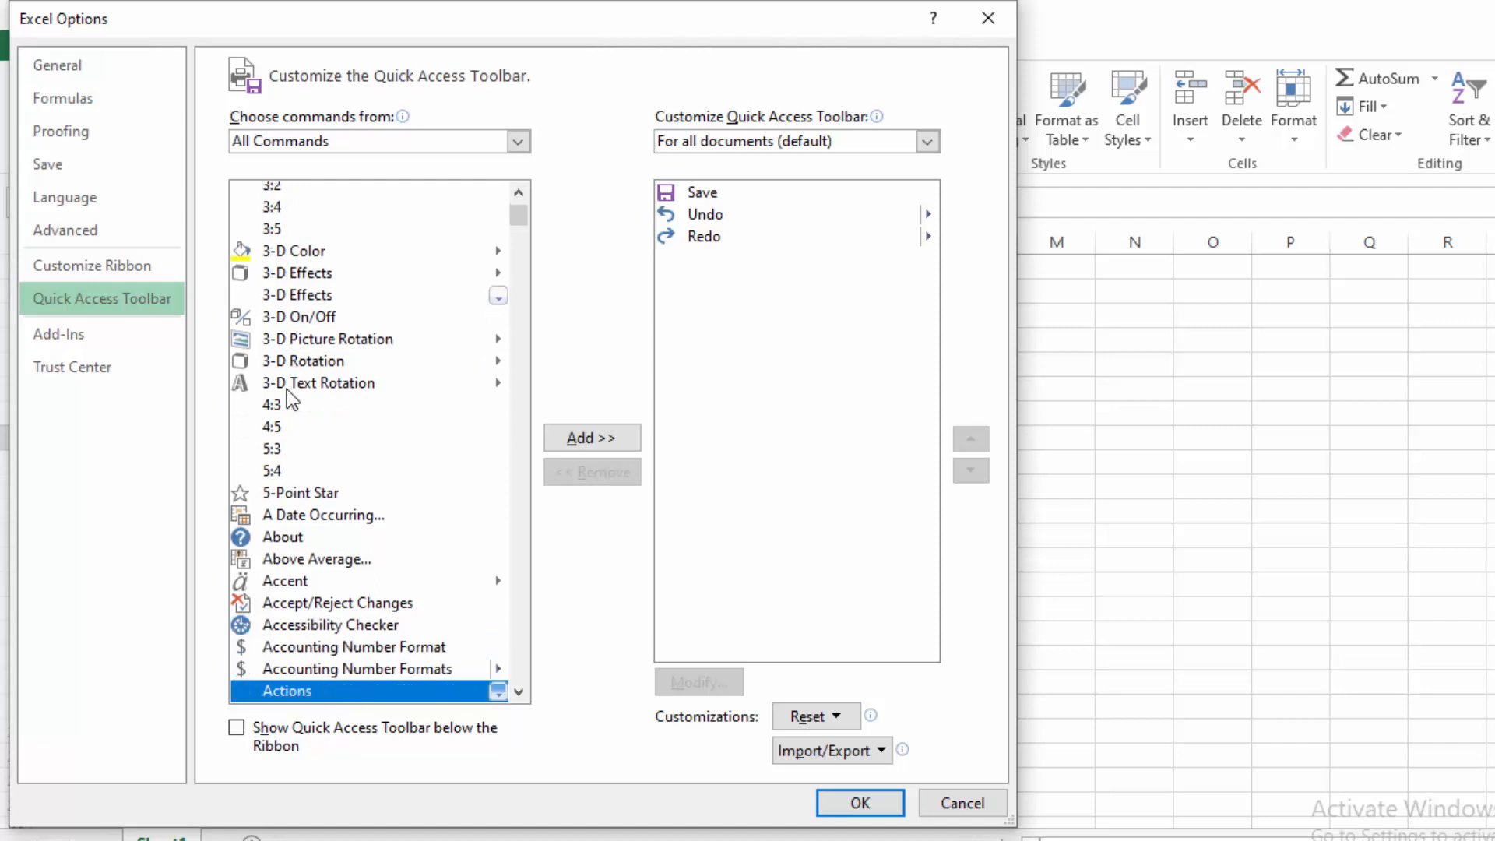
key(Down)
key(Down)
key(Down)
key(Down)
key(Down)
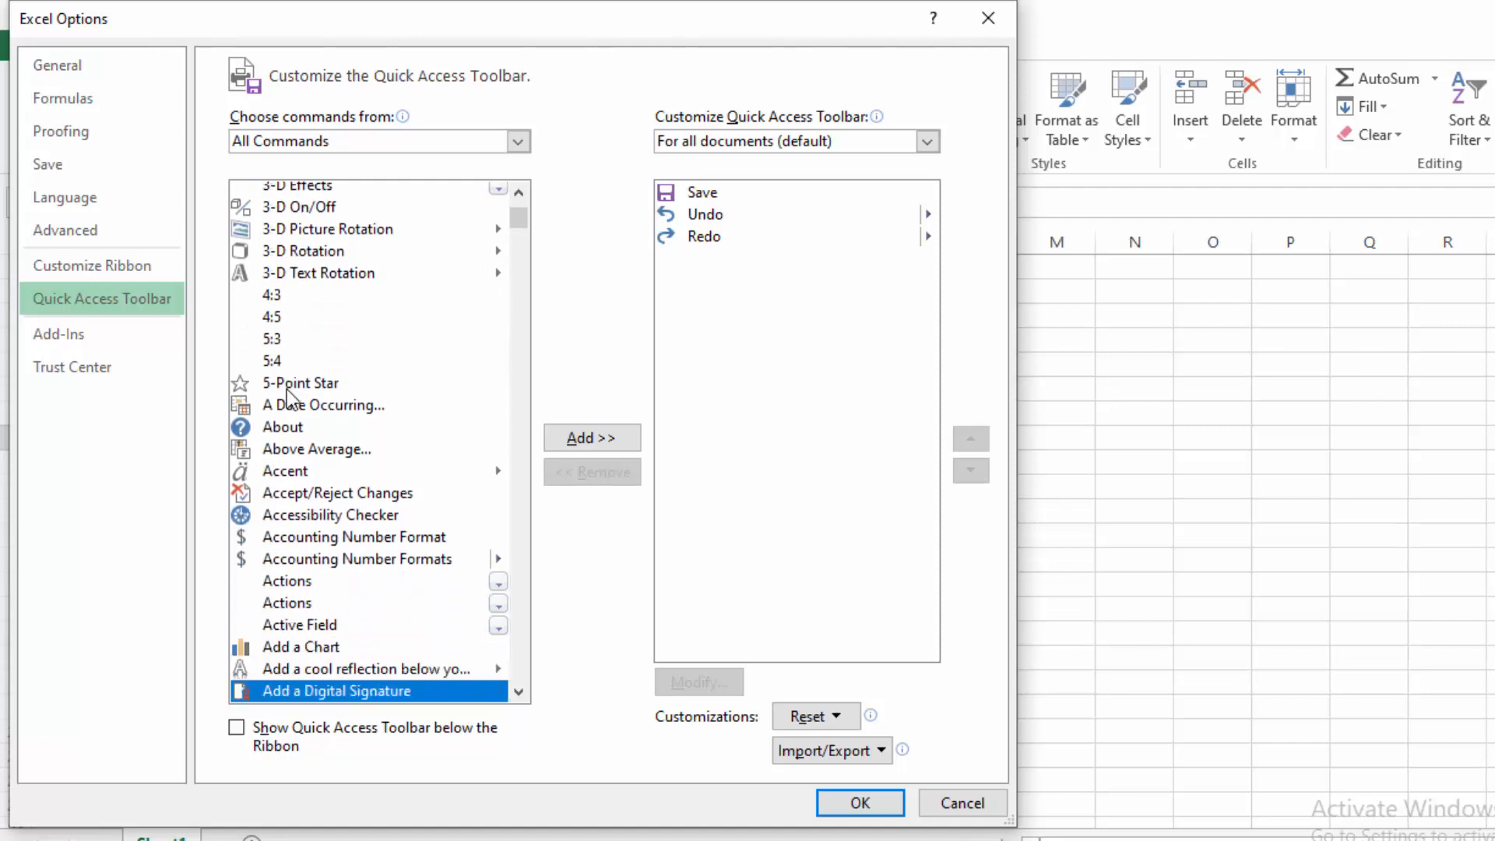
key(Down)
key(Down)
key(Down)
key(Down)
key(Down)
key(Down)
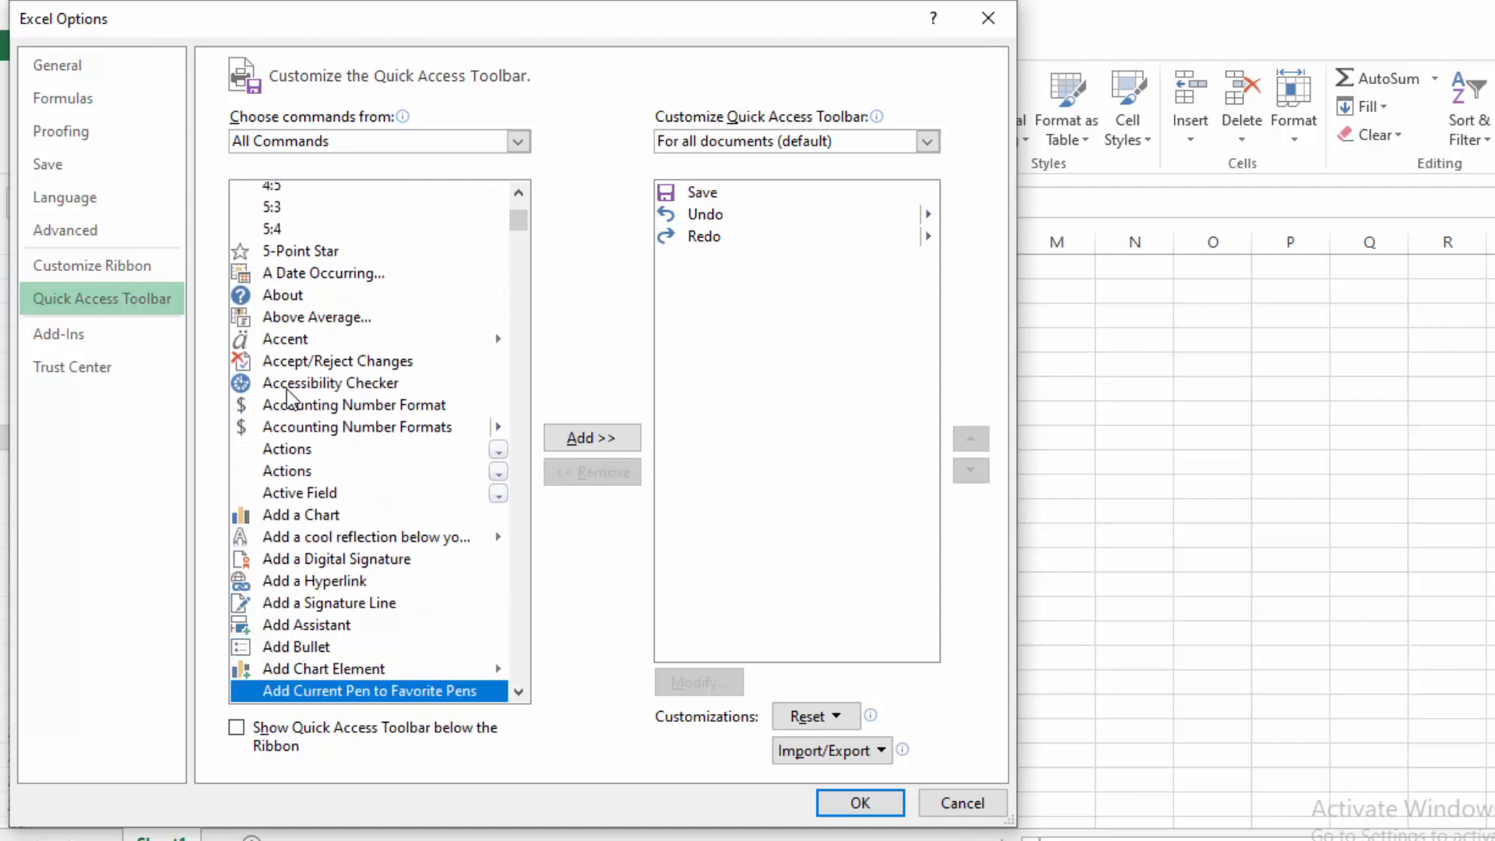
key(Down)
key(Down)
key(Down)
key(Down)
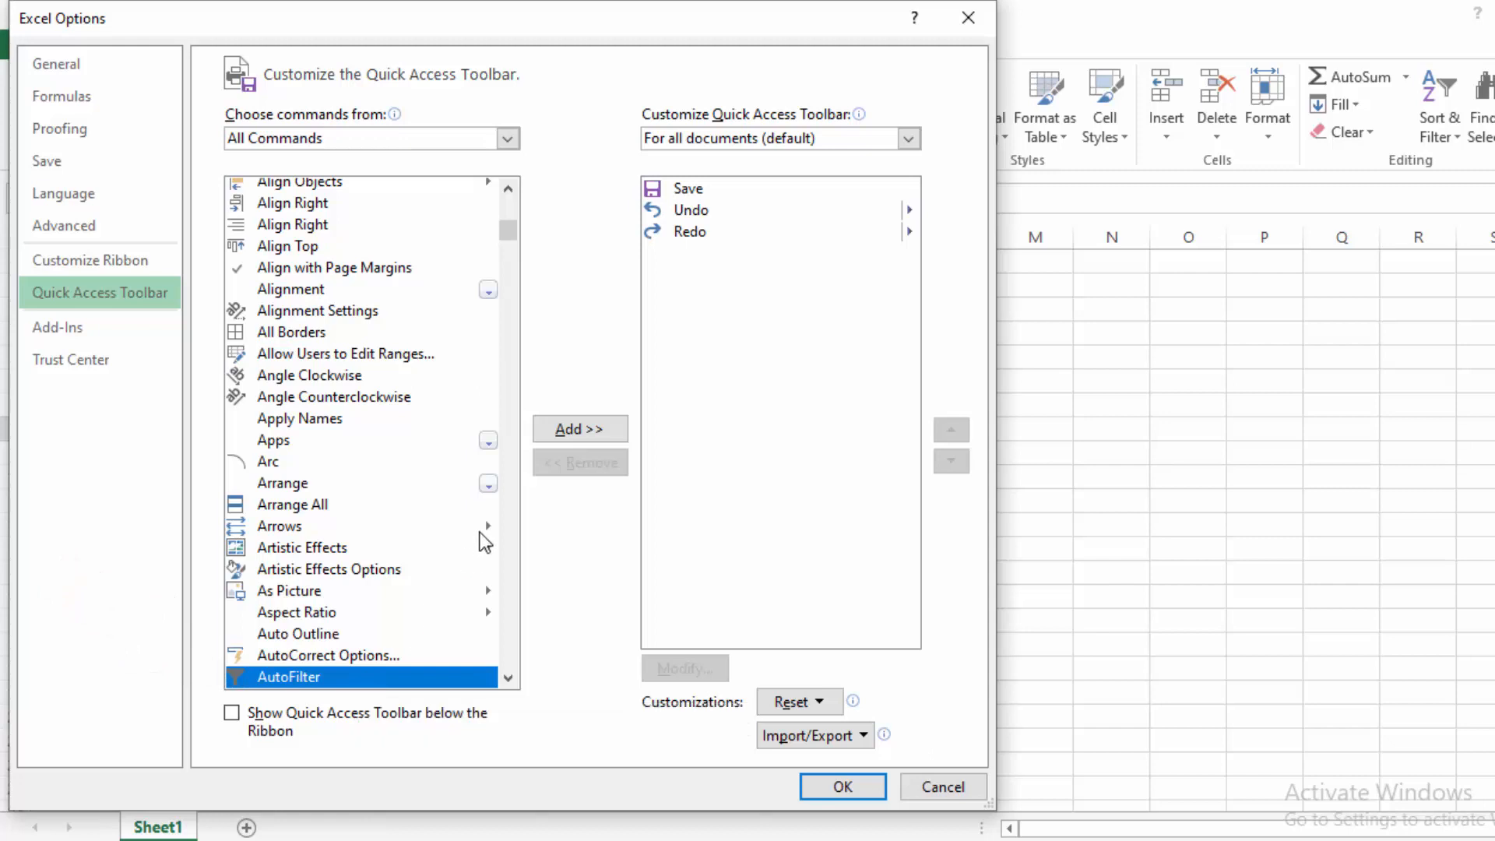
click(597, 433)
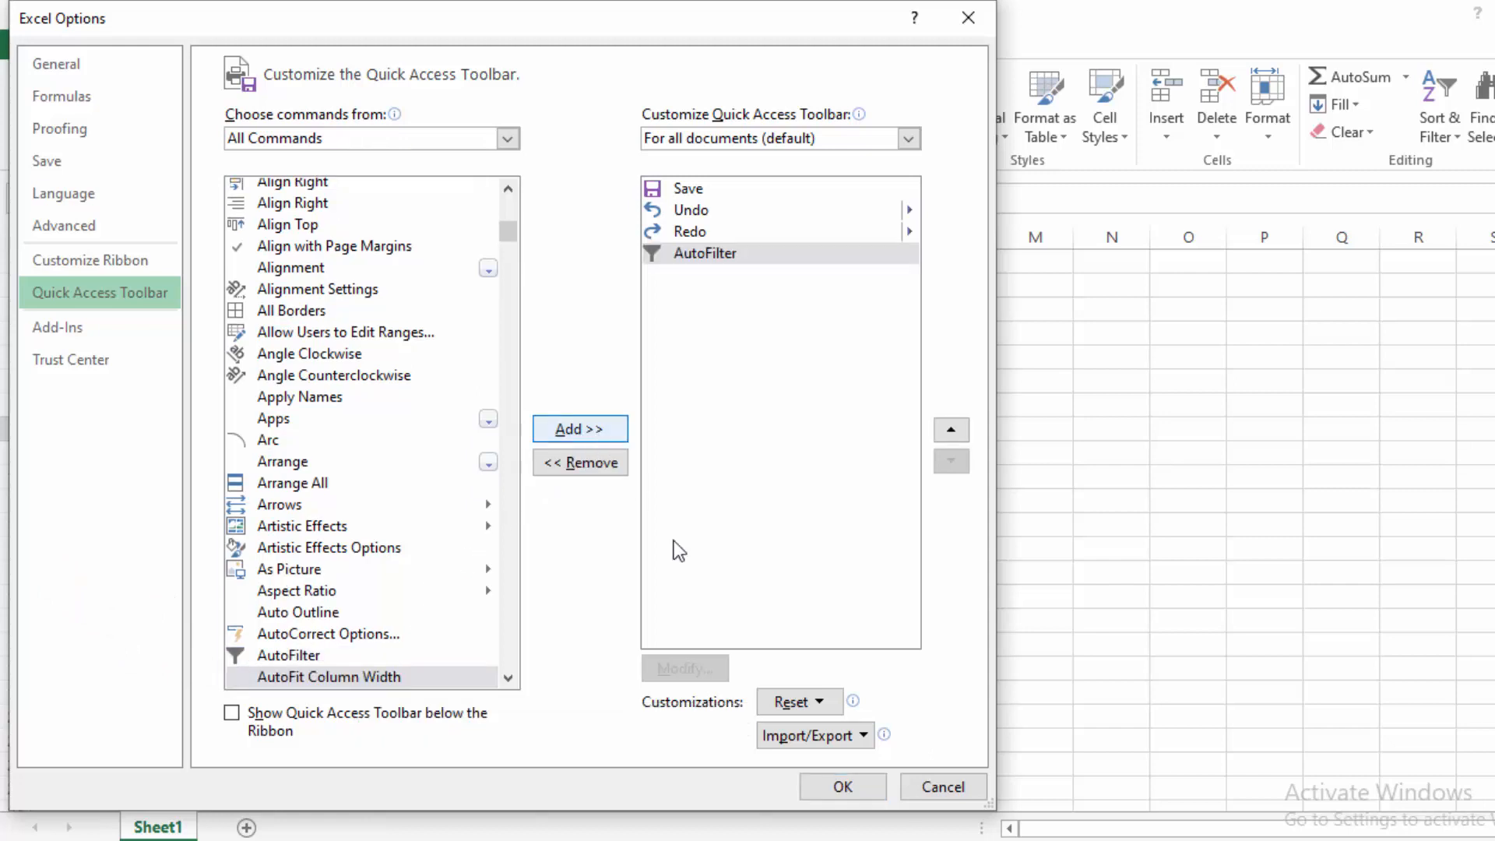
click(832, 788)
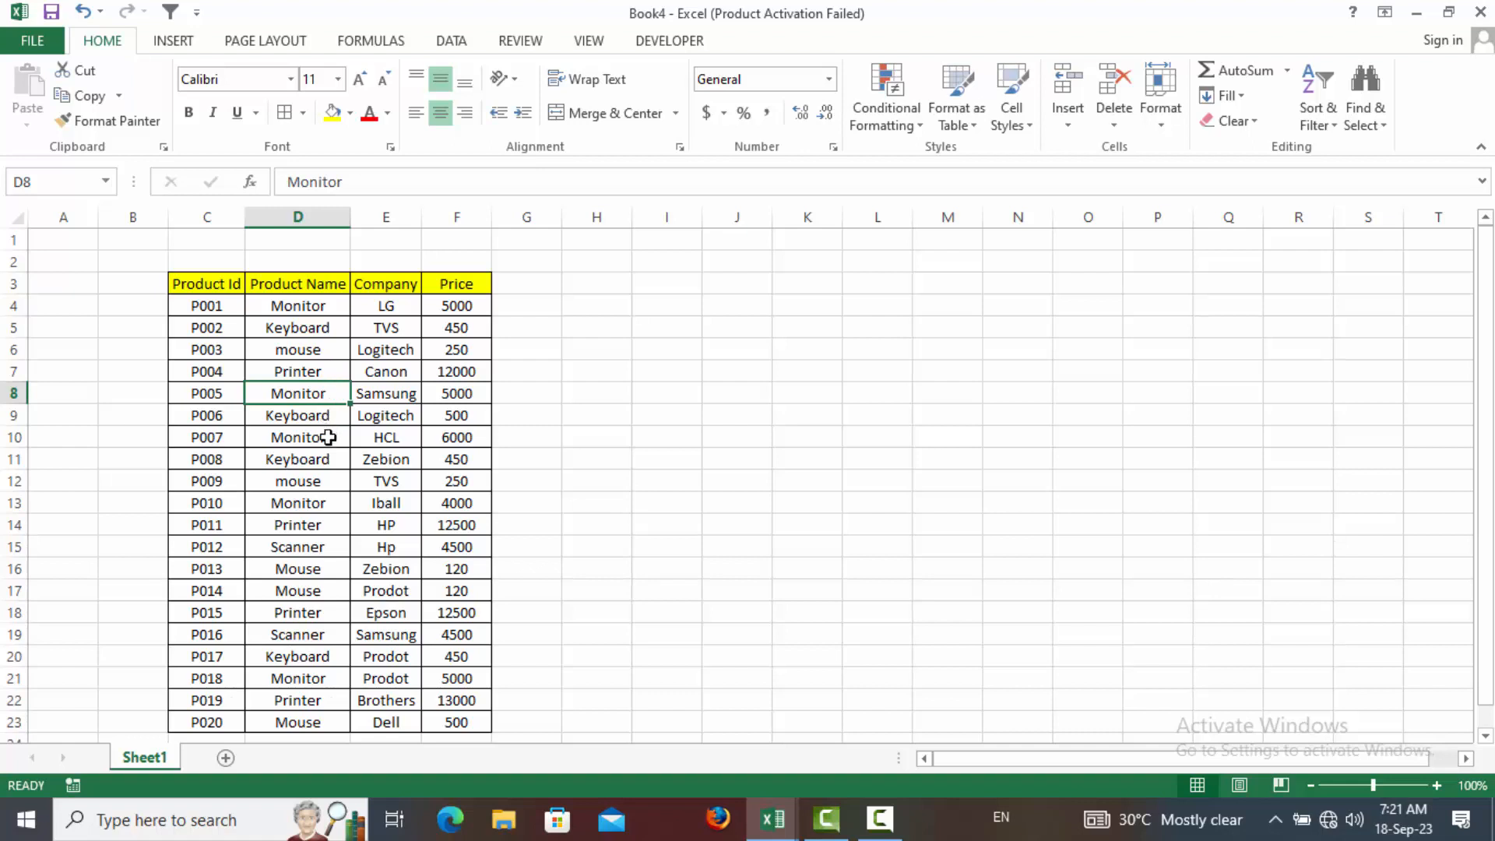
Step: Filter the product table by the Monitor value in cell D10 with AutoFilter, and clear the Product Name filter
key(Down)
key(Down)
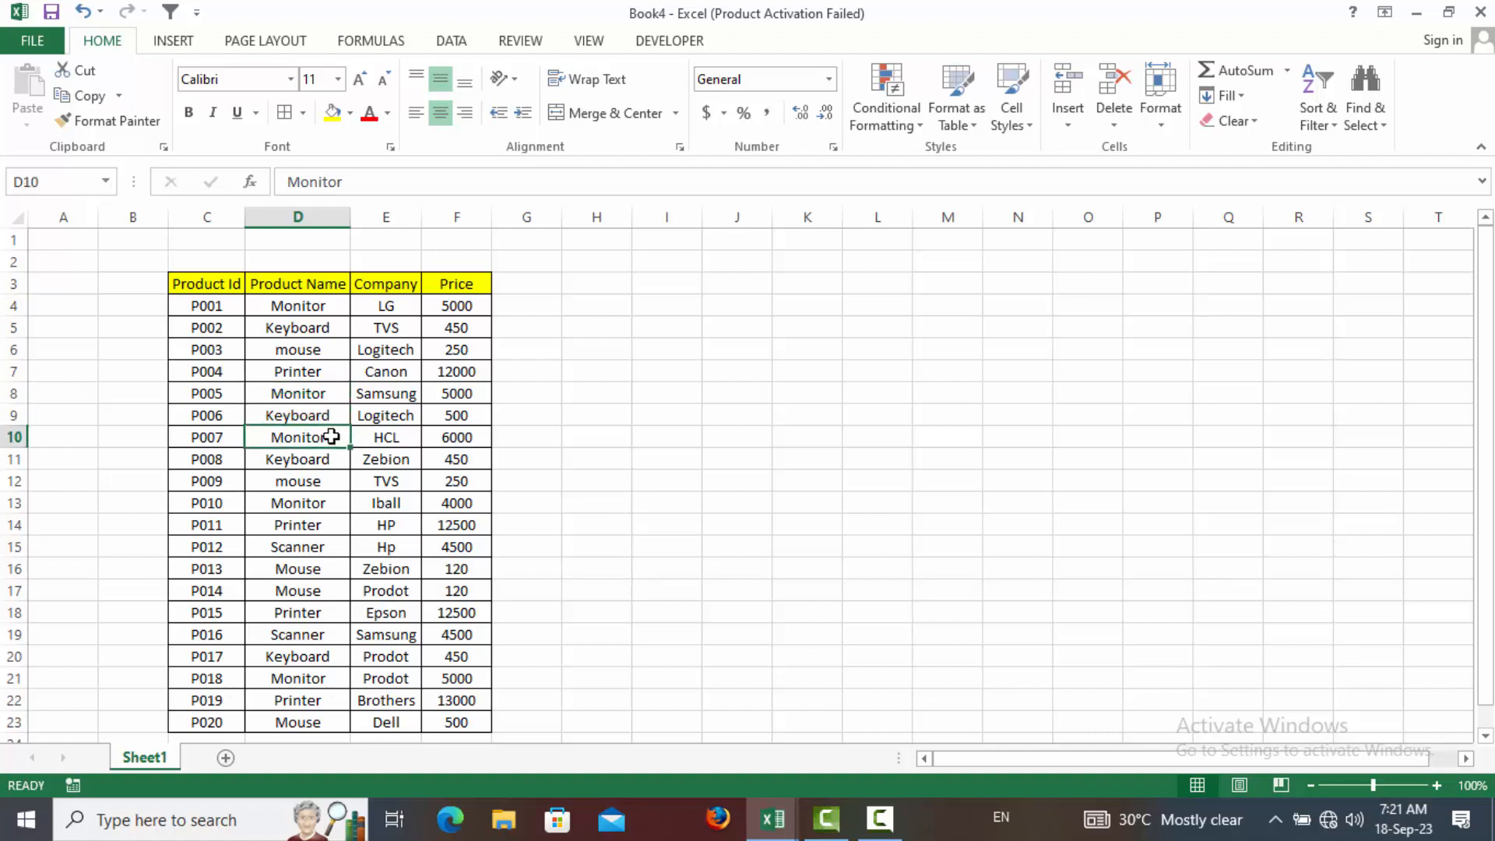
key(alt)
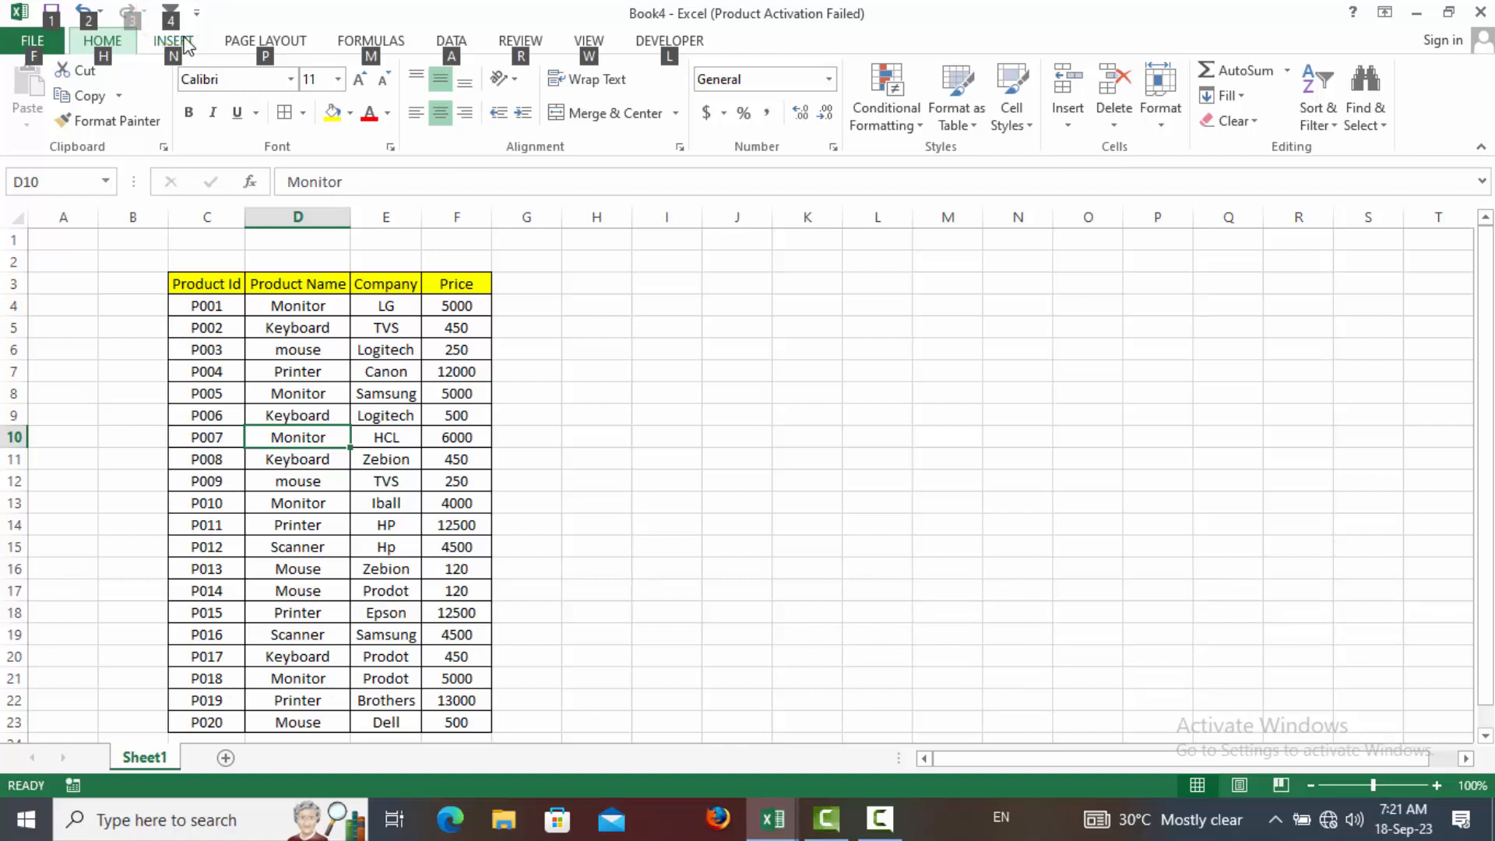
key(4)
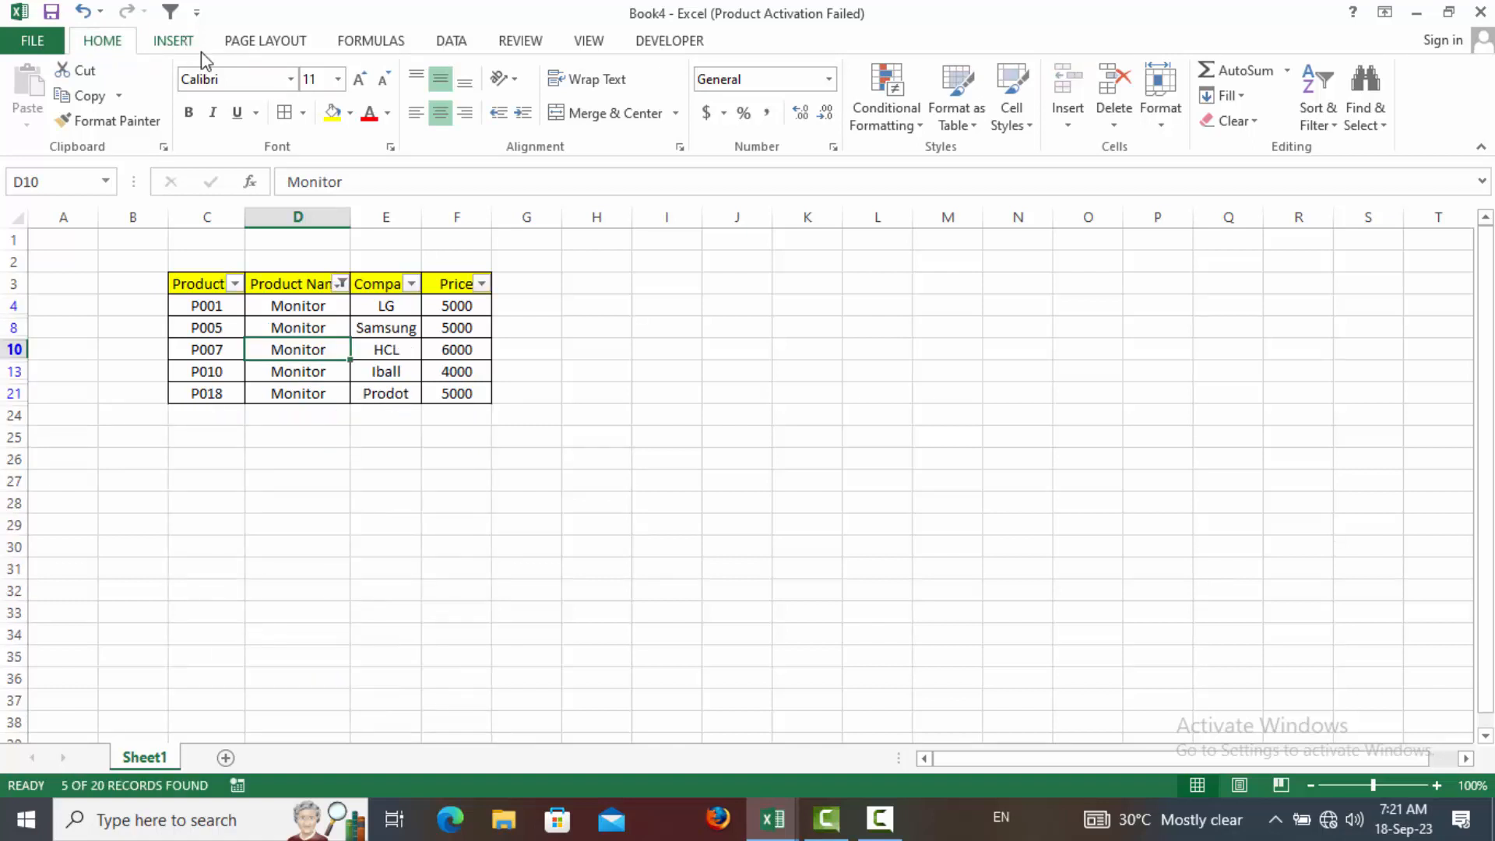
click(342, 283)
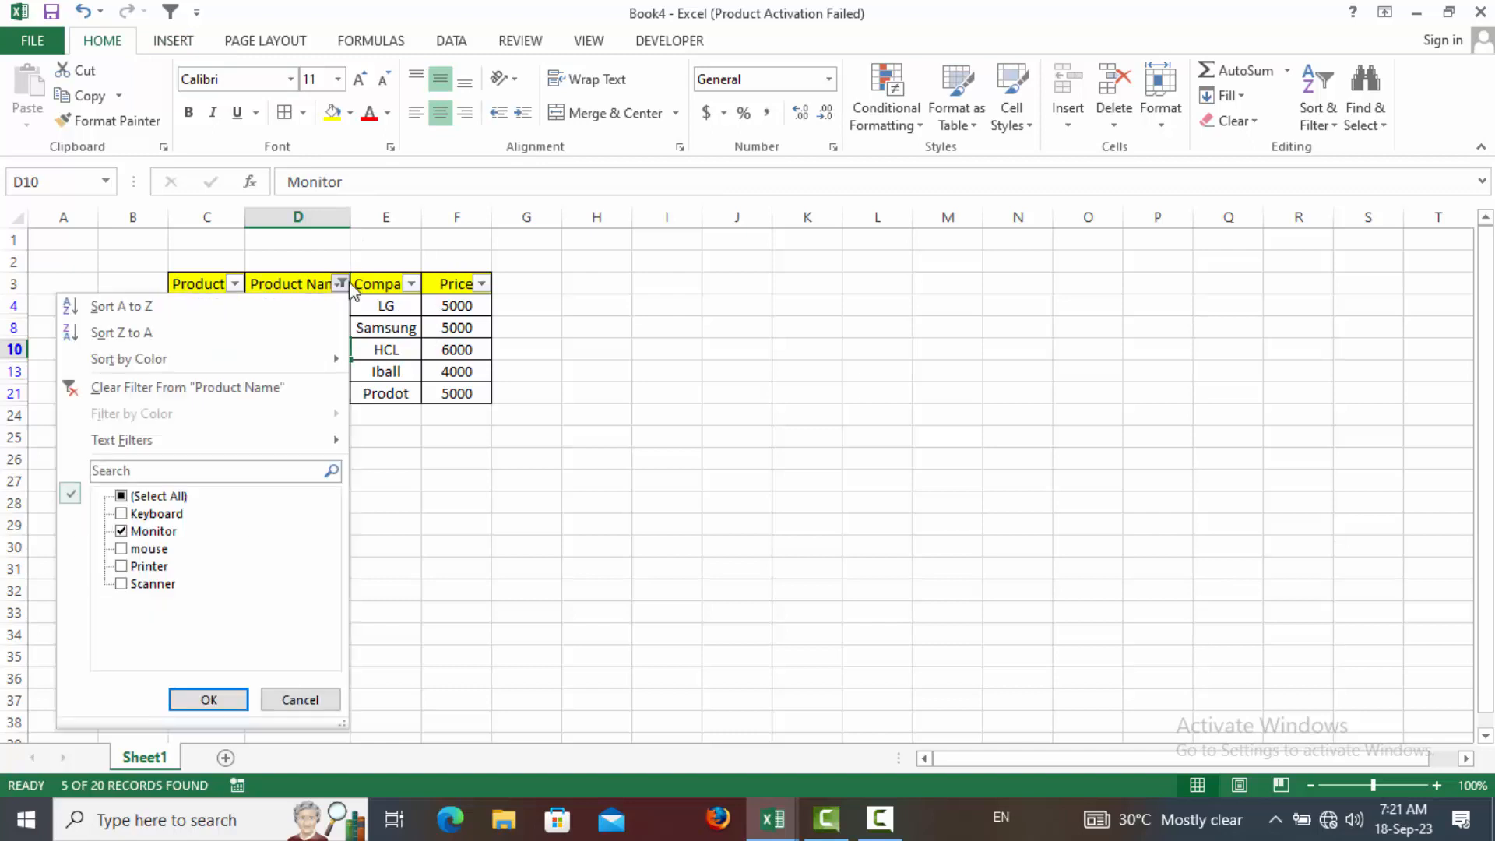
click(170, 387)
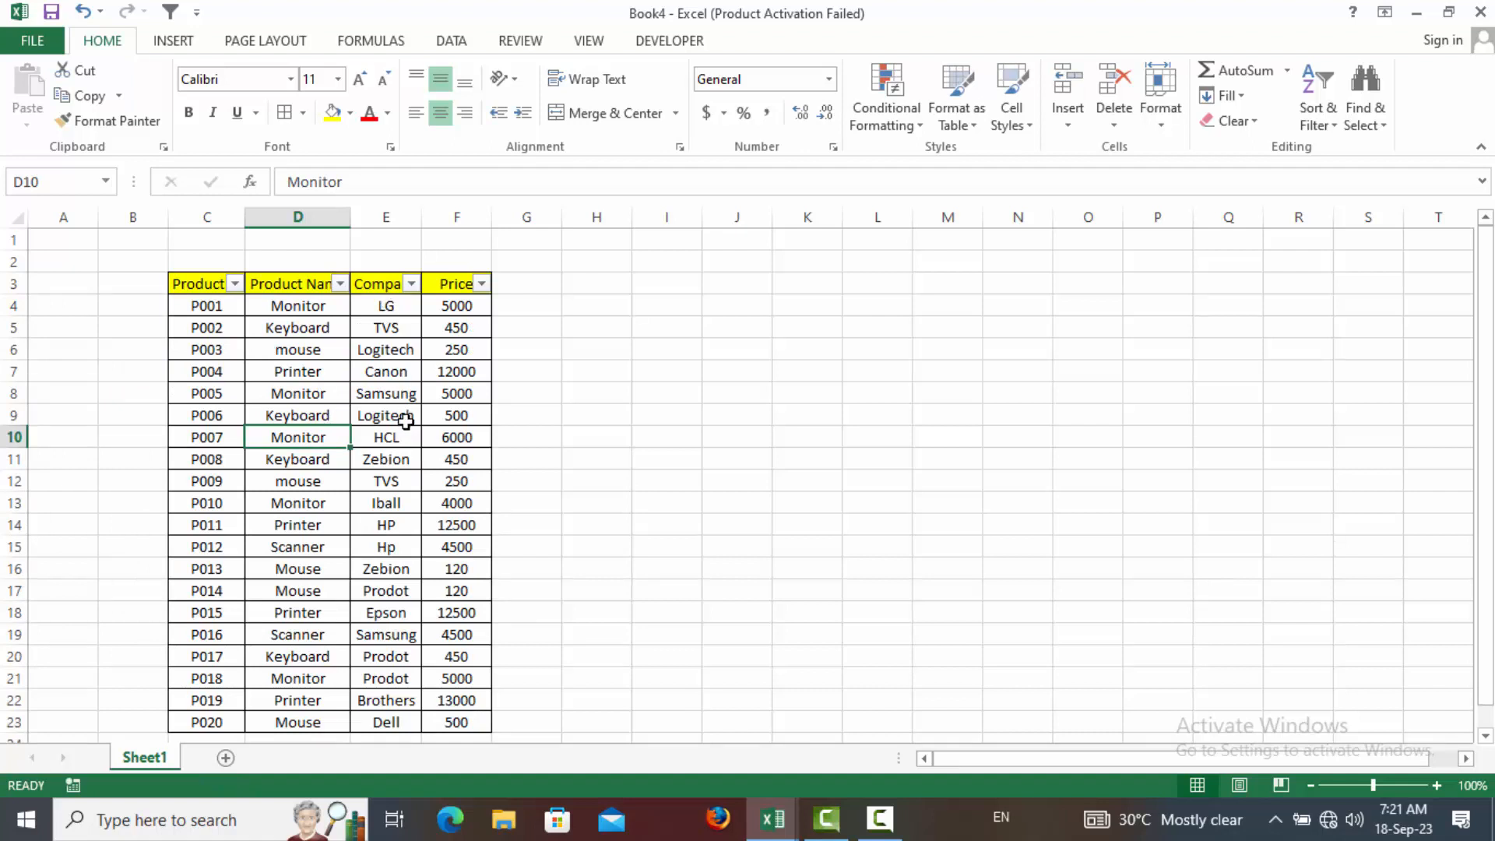
Step: Filter the table by the company TVS from cell E12 with AutoFilter, and clear the Company filter
click(401, 482)
key(alt)
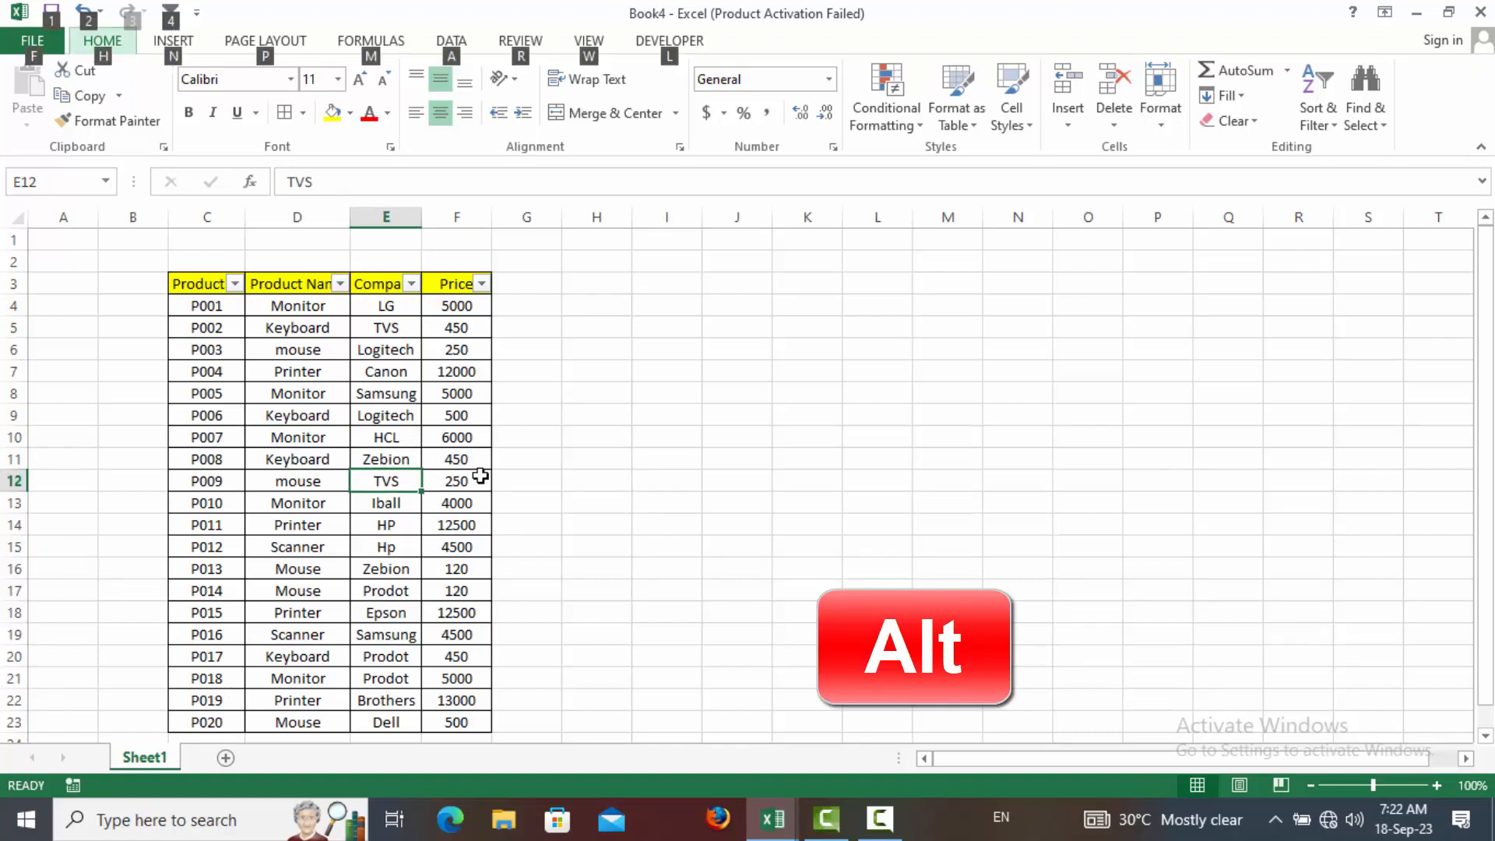
key(shift+F10)
key(e)
key(v)
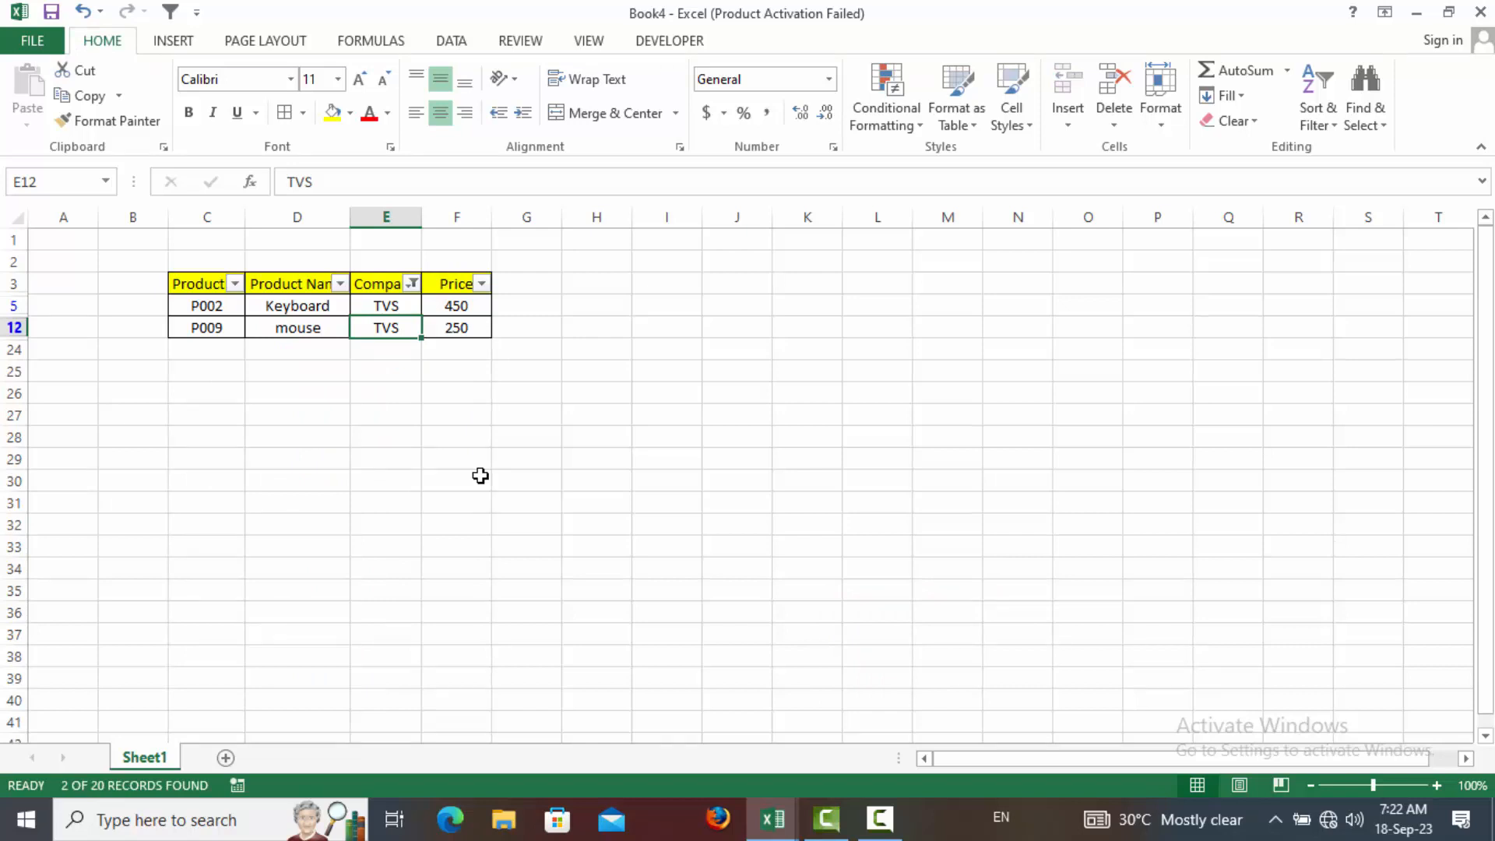
click(411, 285)
mouse_move(248, 436)
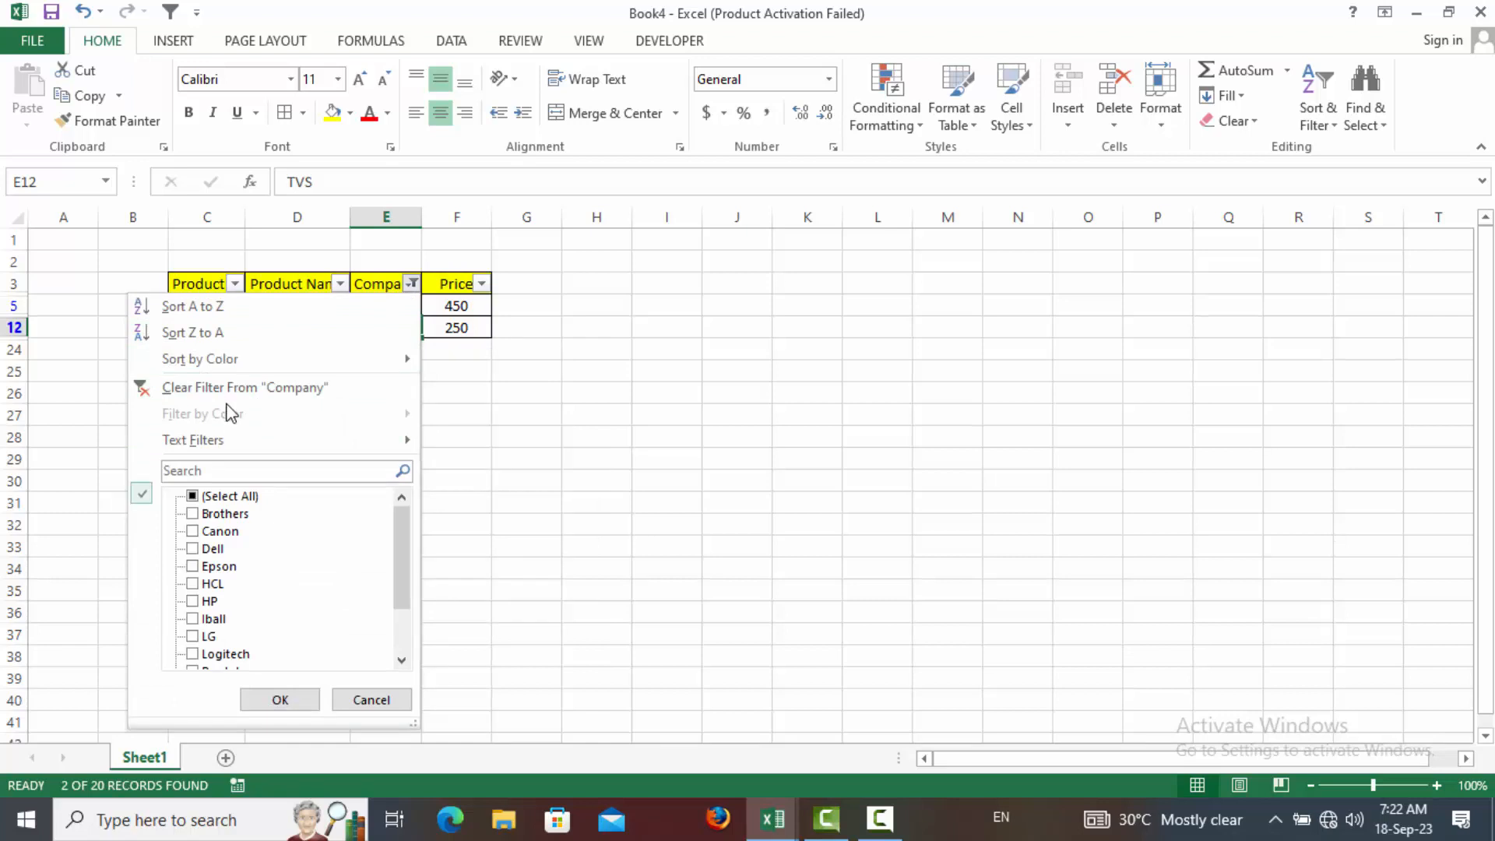
click(226, 388)
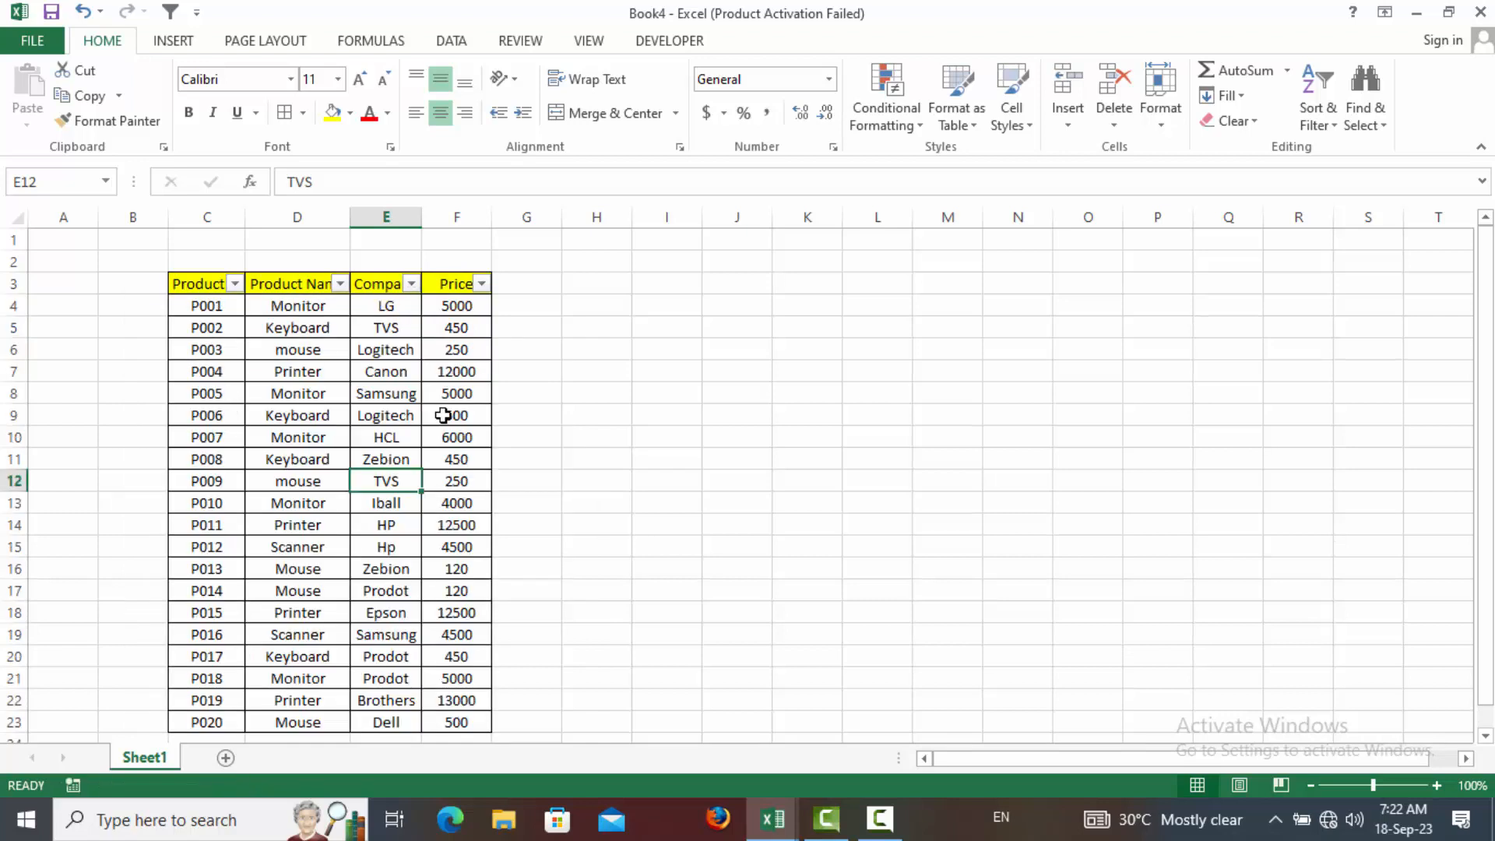
Step: Filter the table by the price 12000 from cell F7 with AutoFilter, and clear the Price filter
click(472, 368)
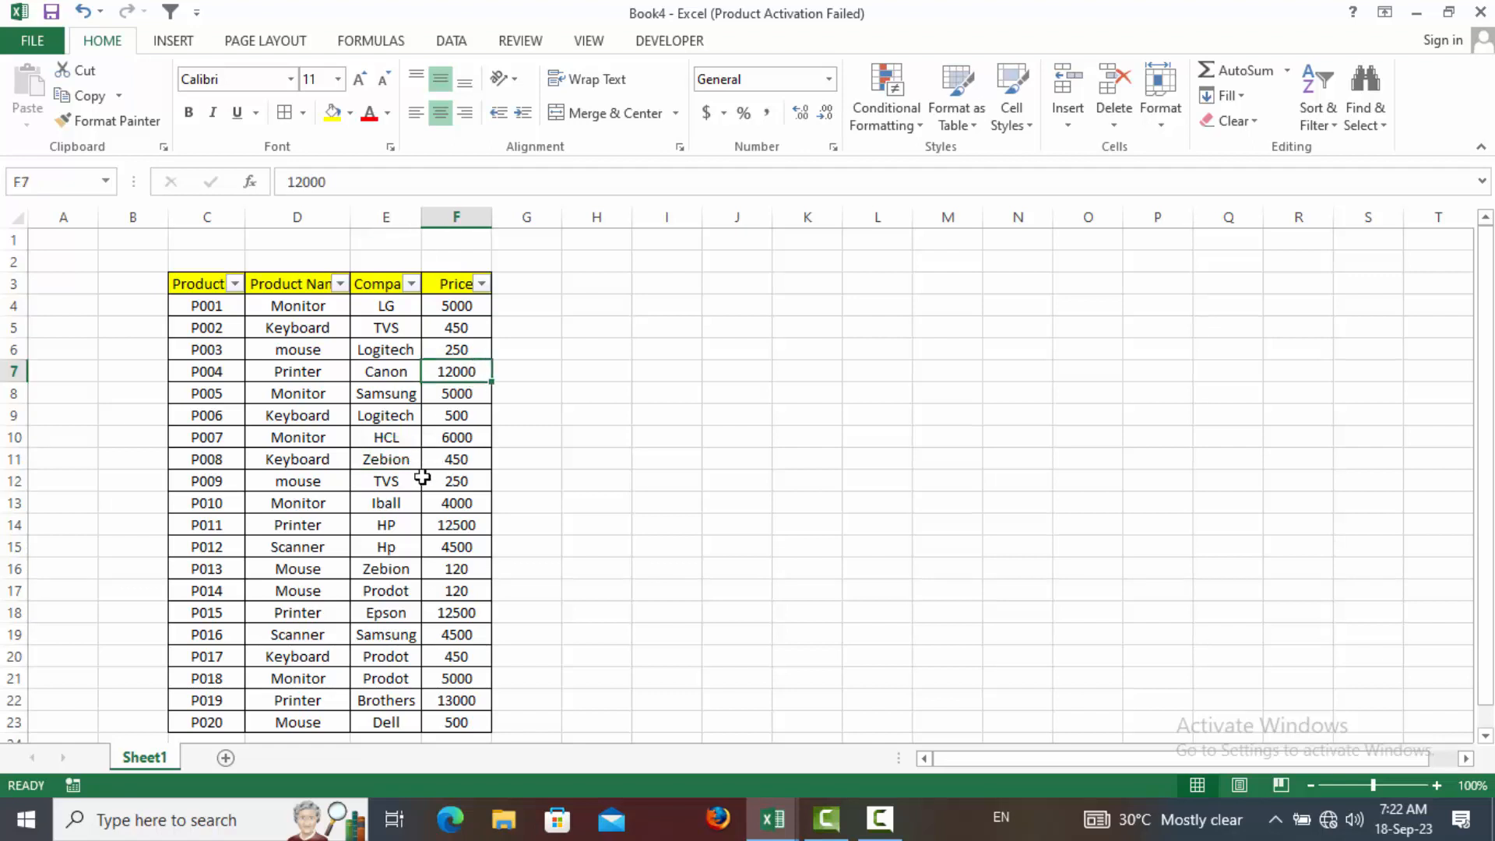
key(alt)
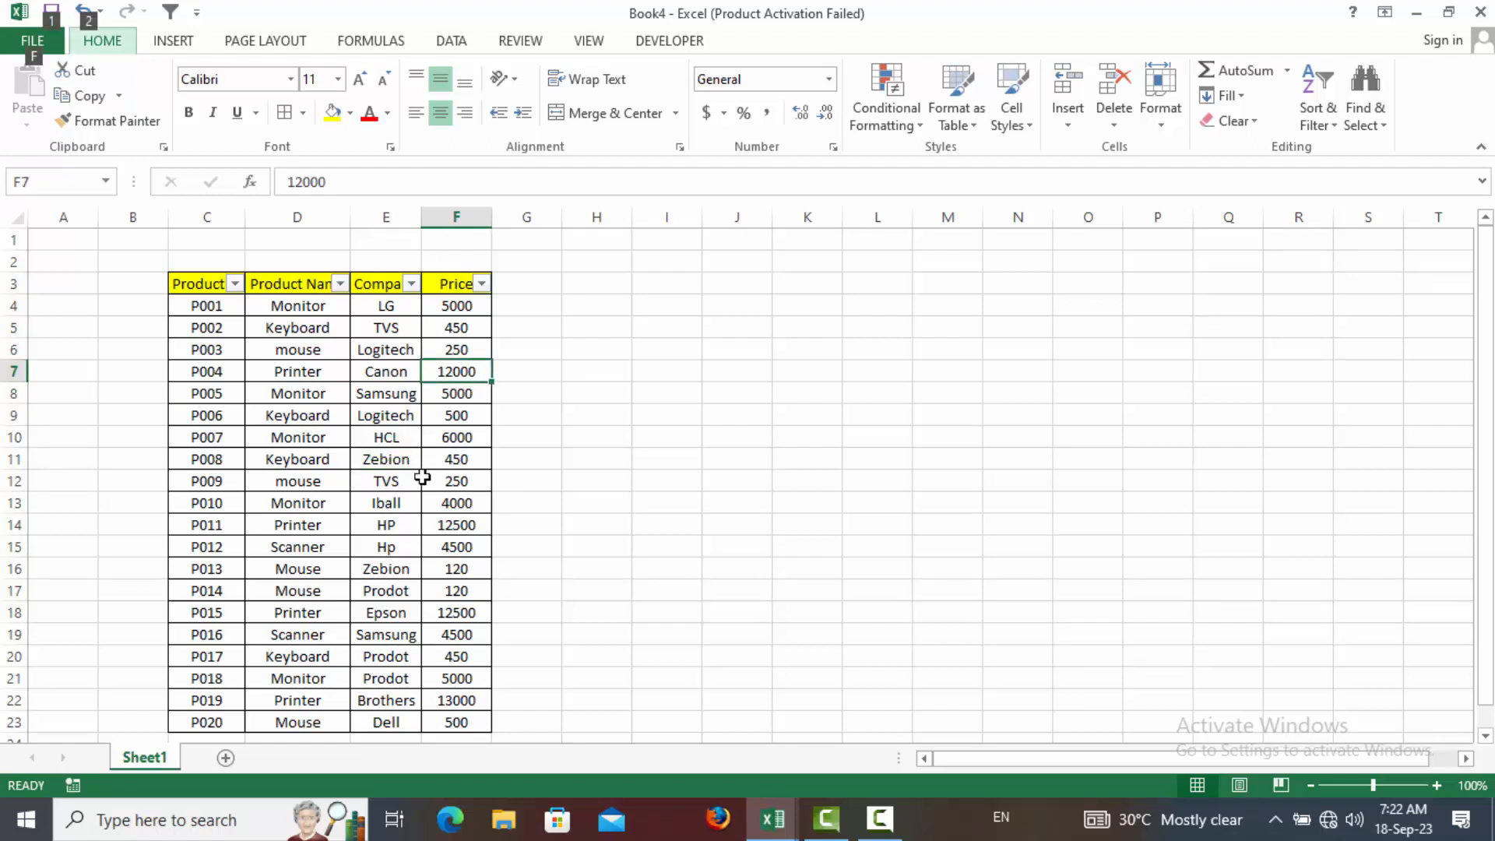
key(4)
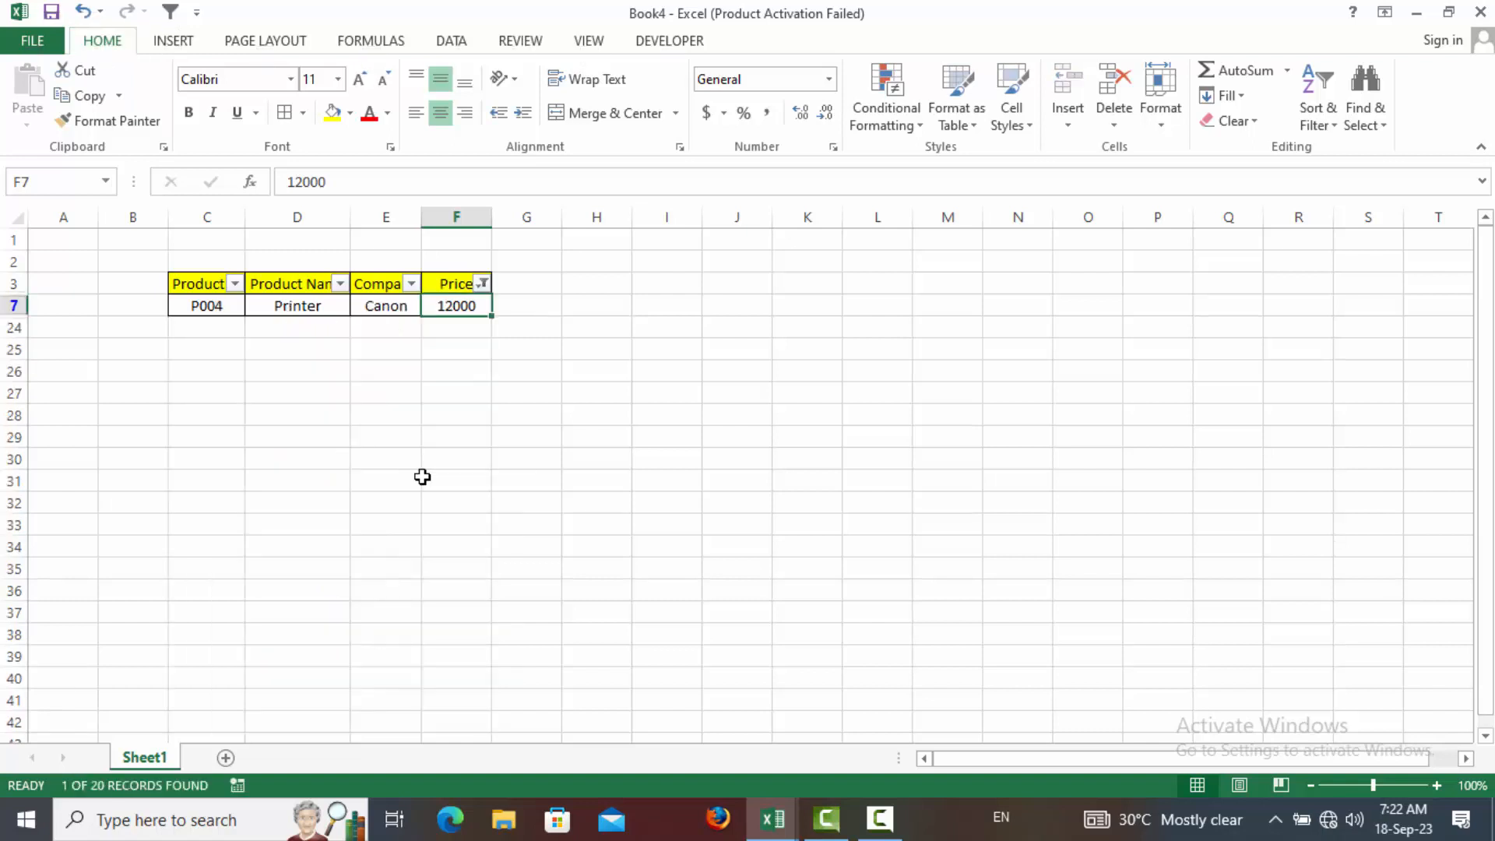
click(483, 284)
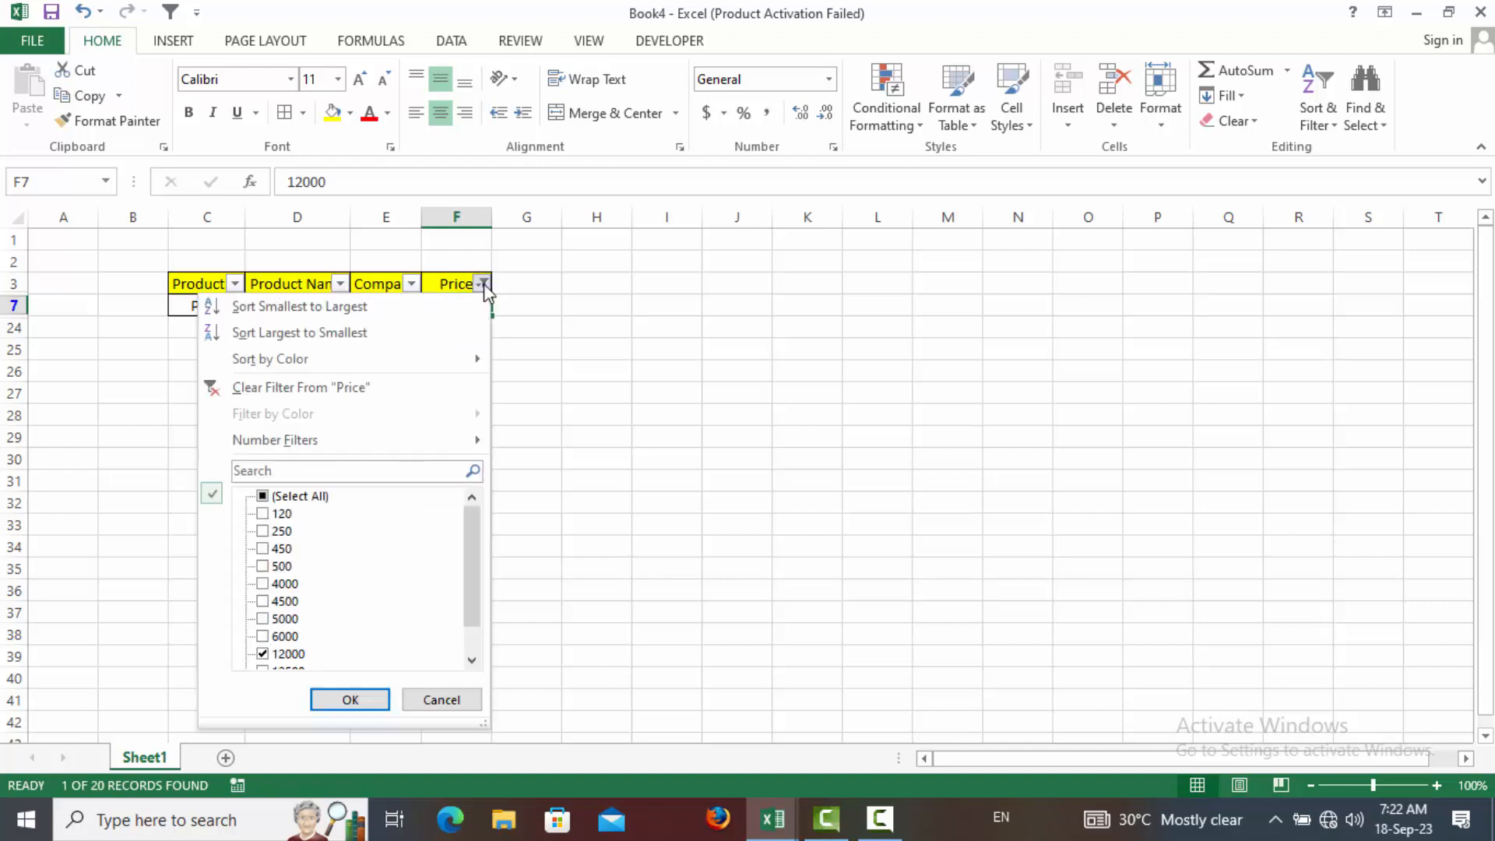
click(319, 388)
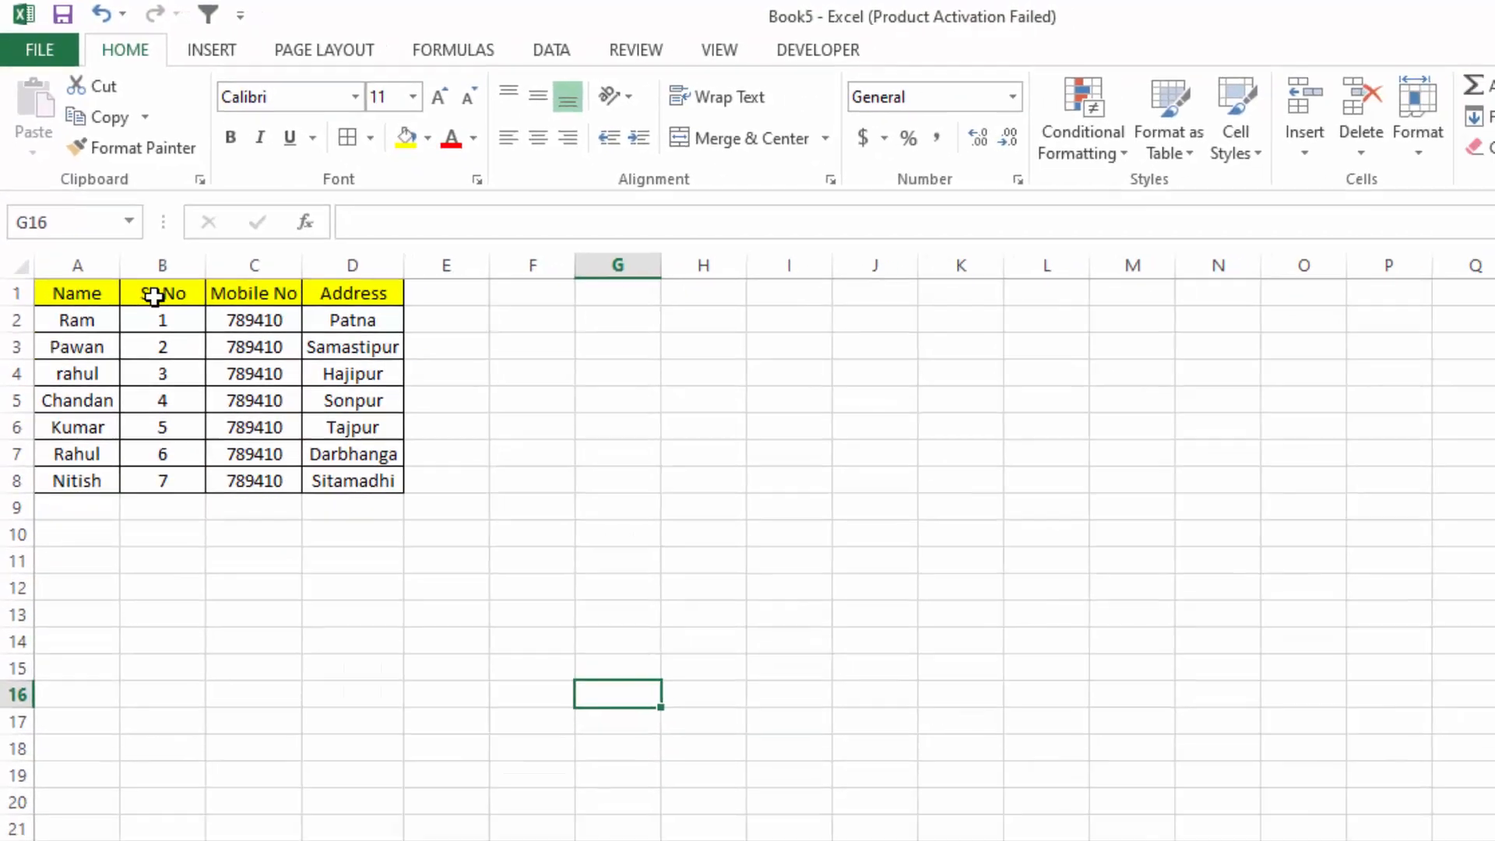
Step: In the Book5 workbook, cut the Sr.No column B1:B8 and paste it starting at cell A13
drag(154, 296, 162, 480)
key(ctrl+c)
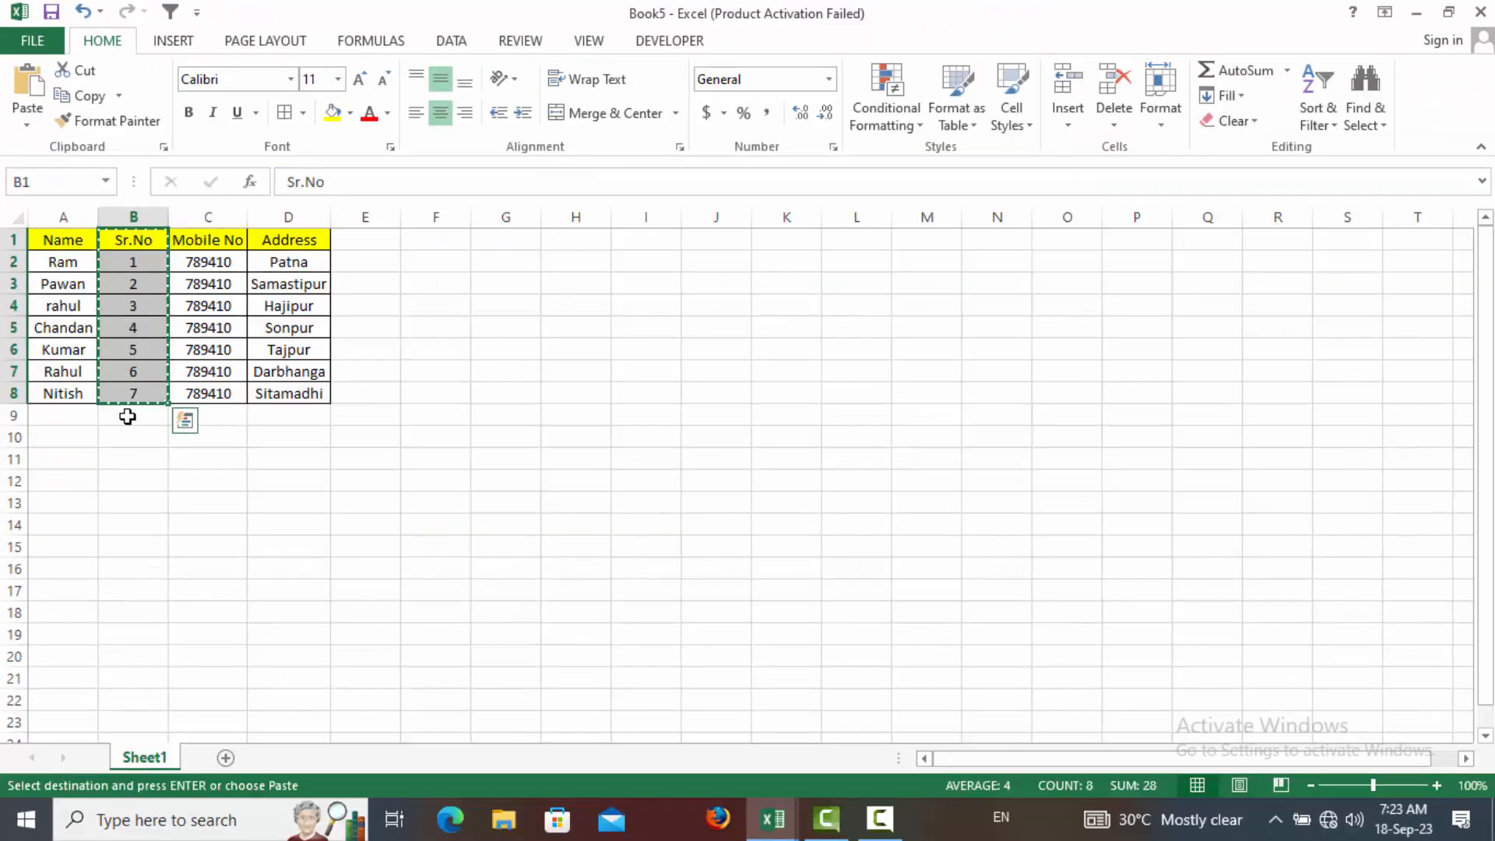
click(70, 499)
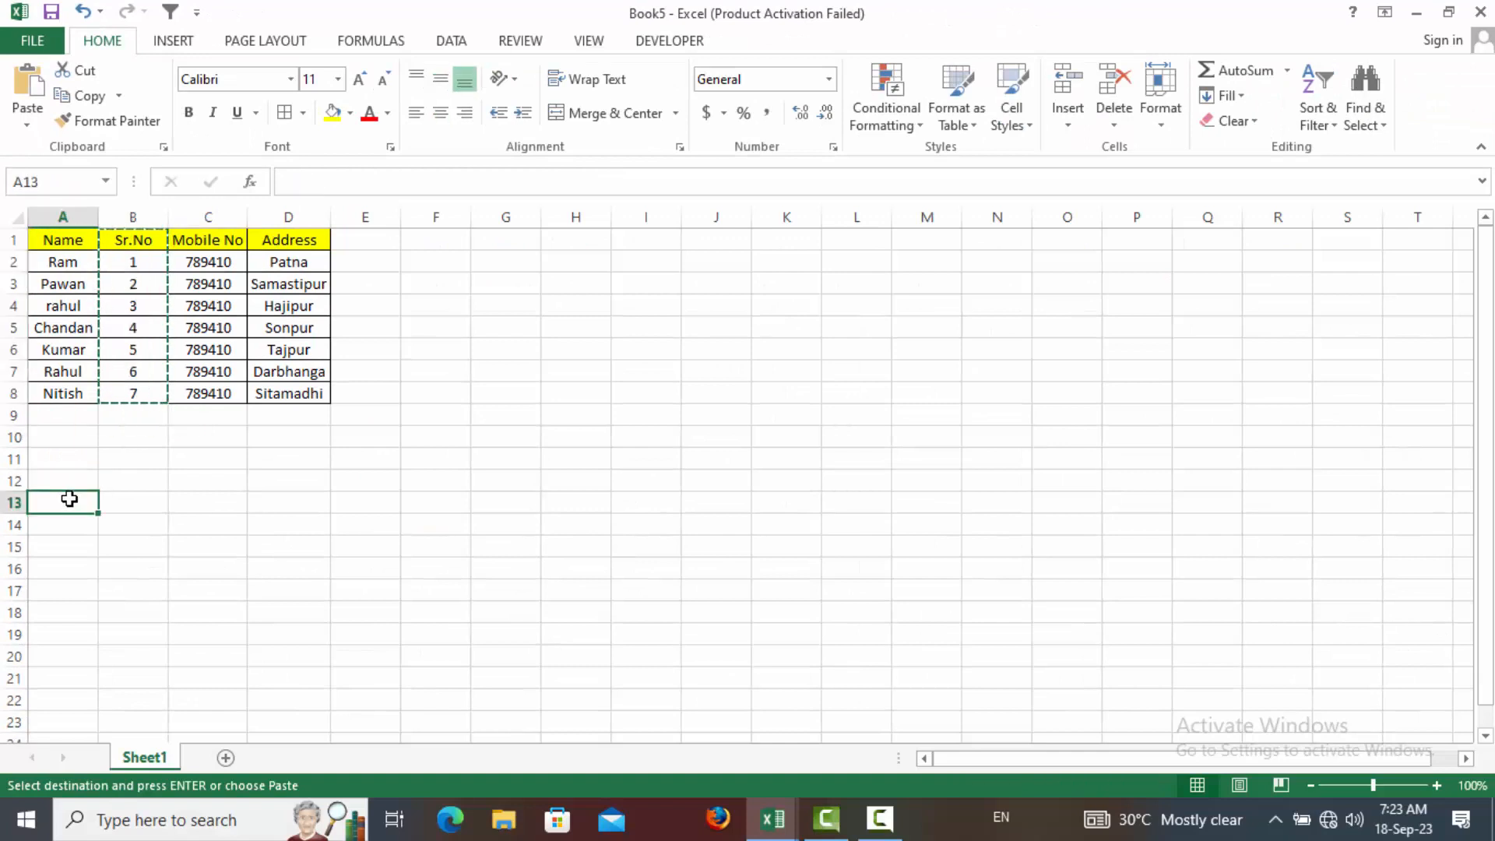
key(ctrl+v)
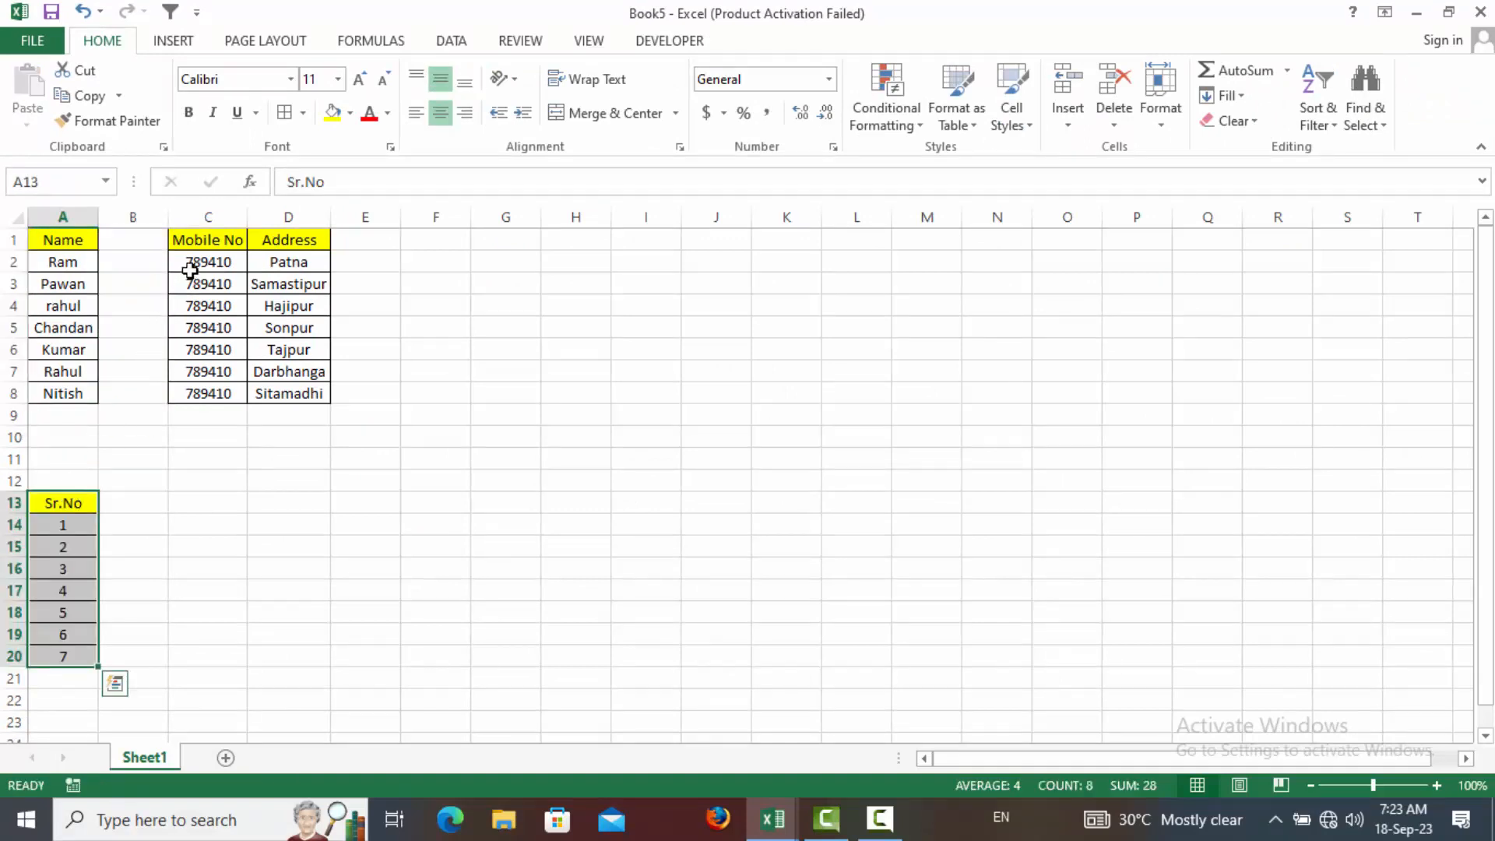
Step: Undo the move of the Sr.No column and cancel the pending cut
drag(75, 239, 83, 393)
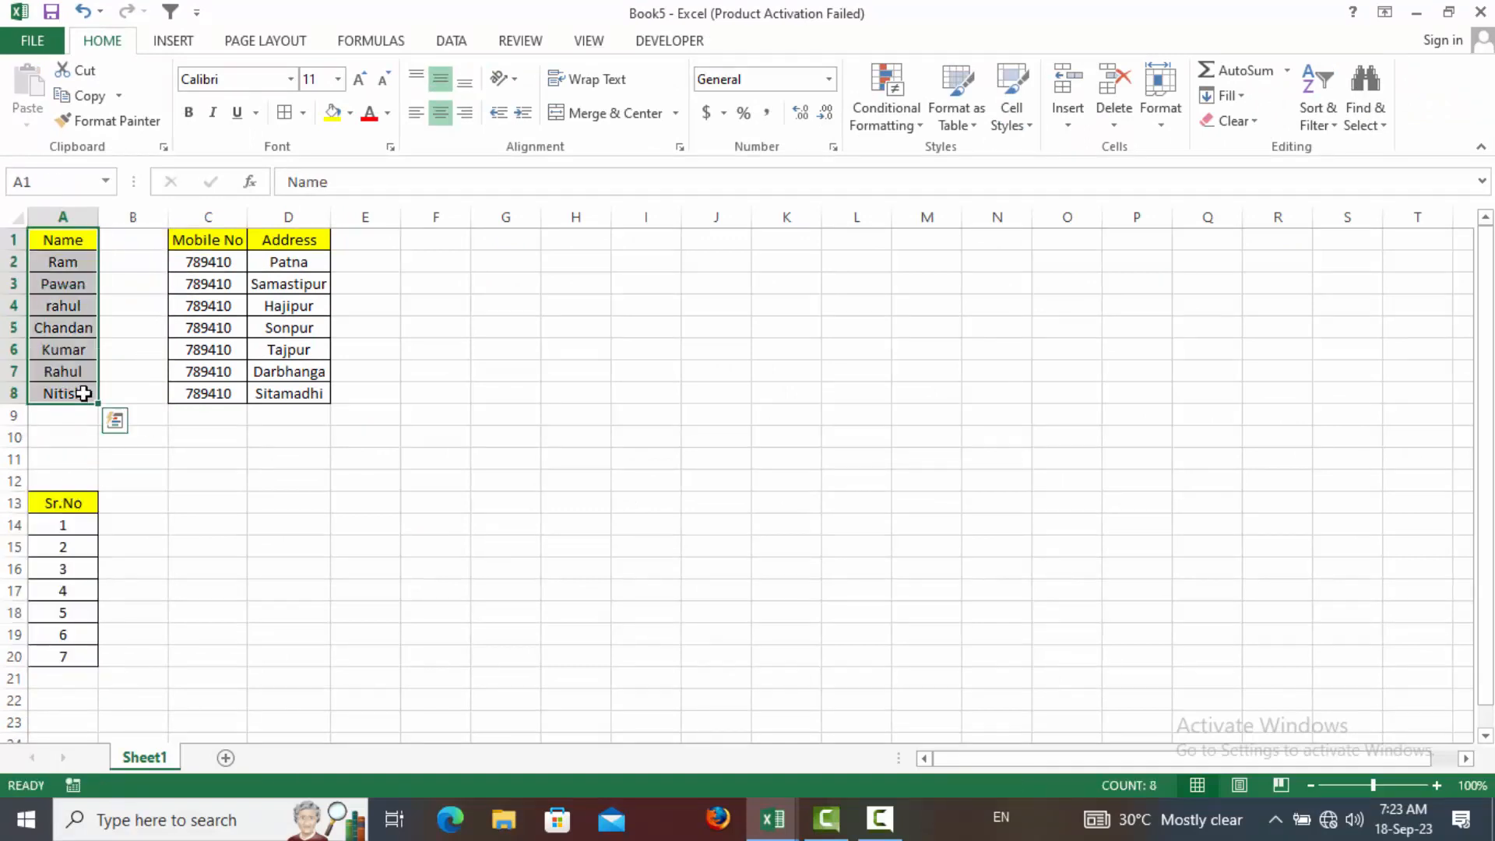
key(ctrl+z)
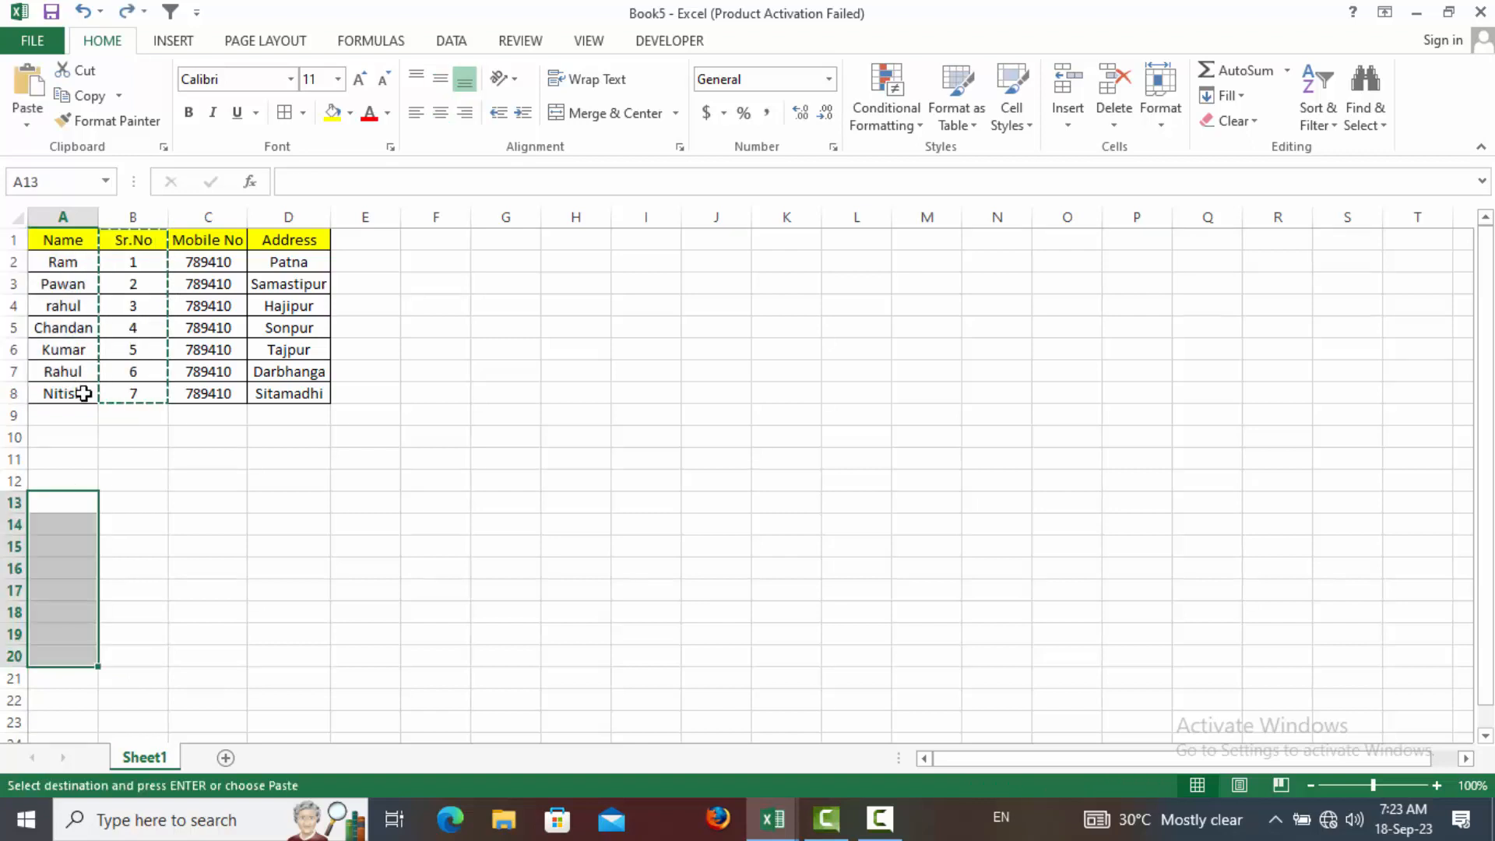
key(Escape)
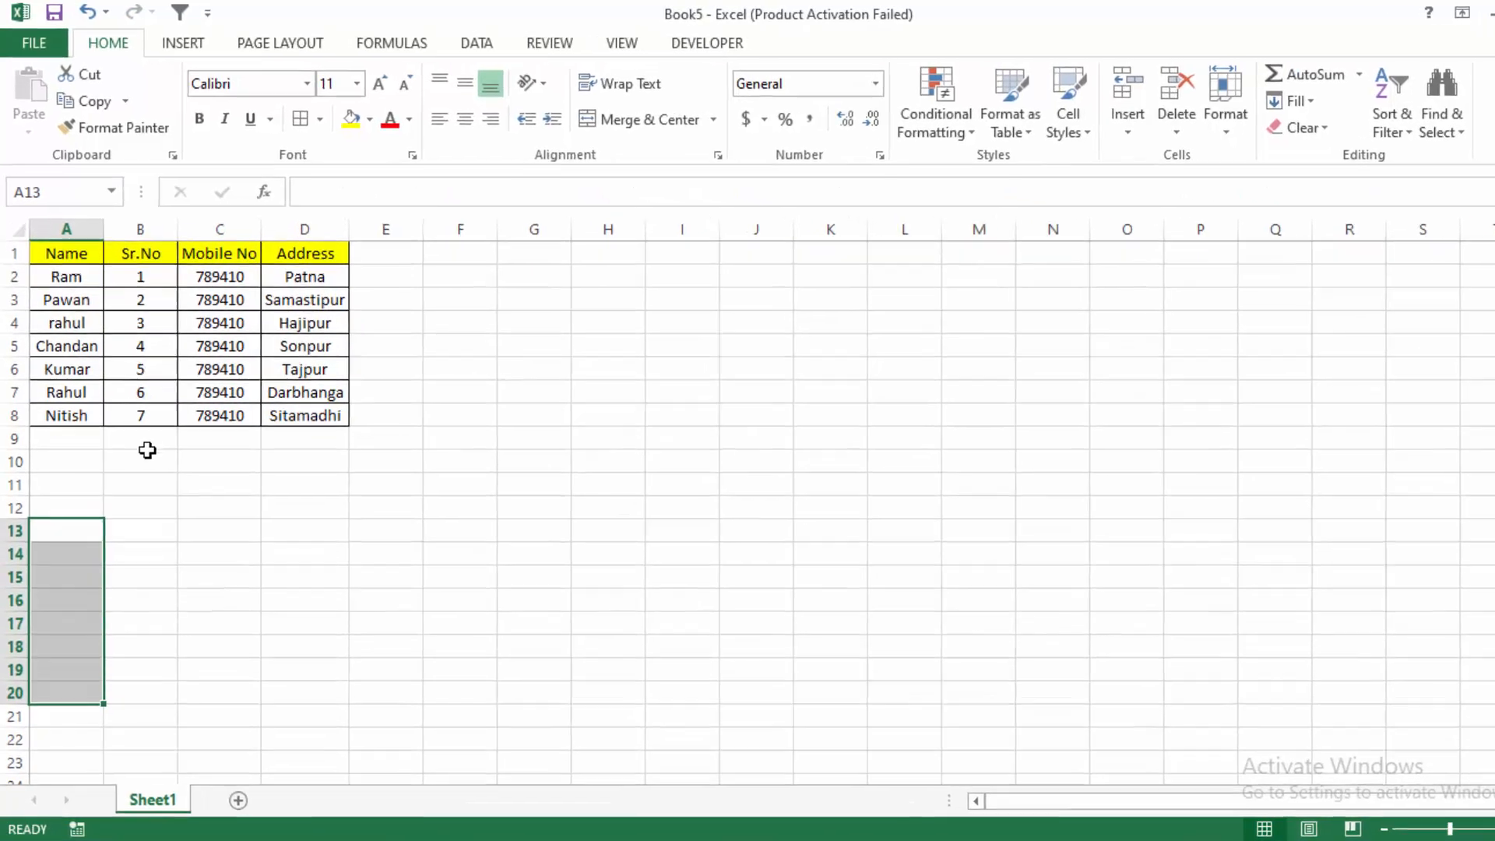
click(140, 433)
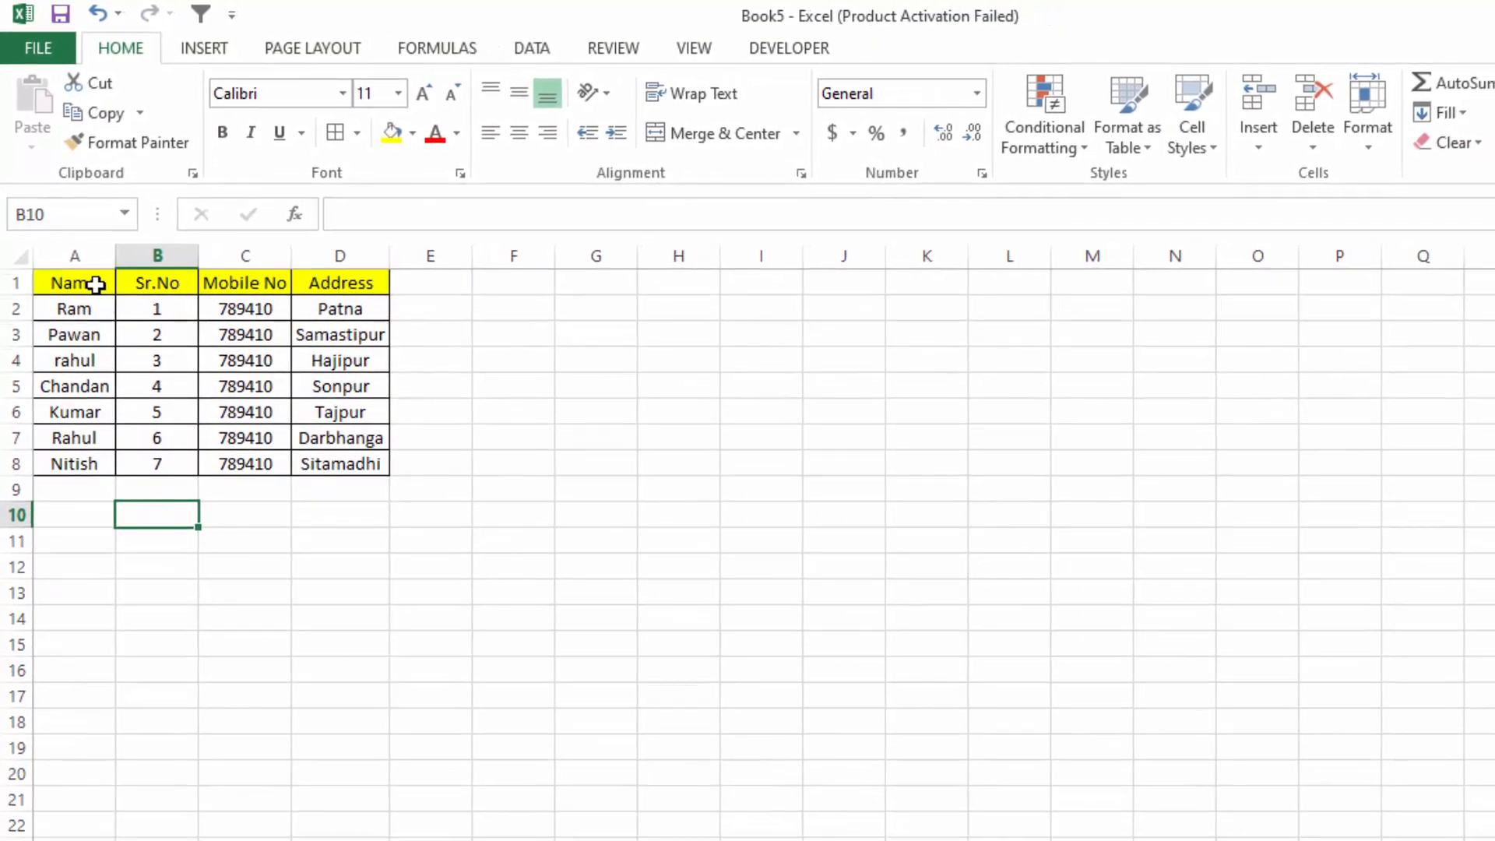
Step: Insert a blank sheet row above the table's header row
click(95, 284)
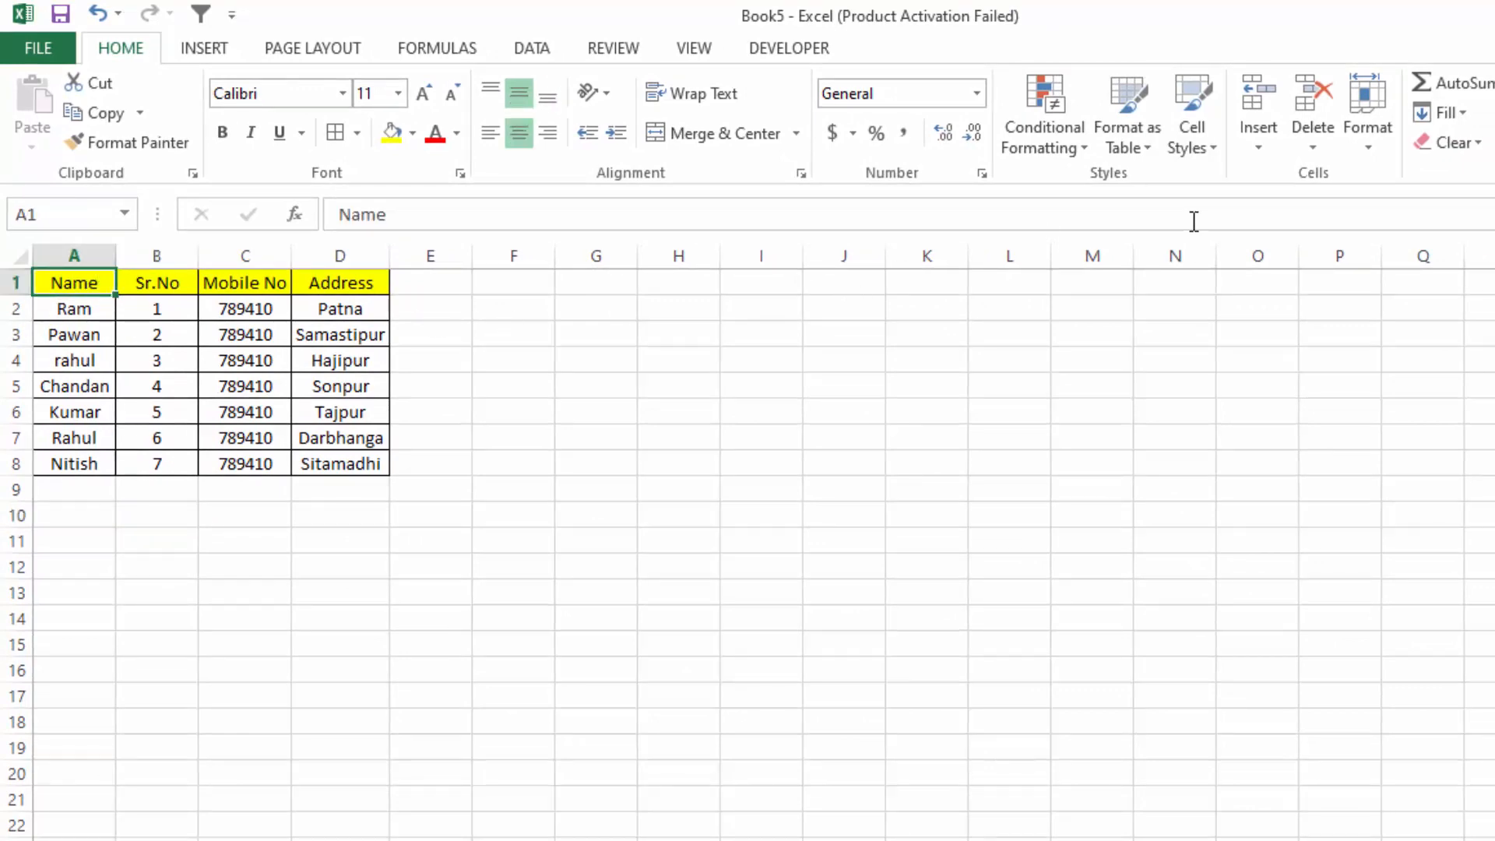
click(1259, 148)
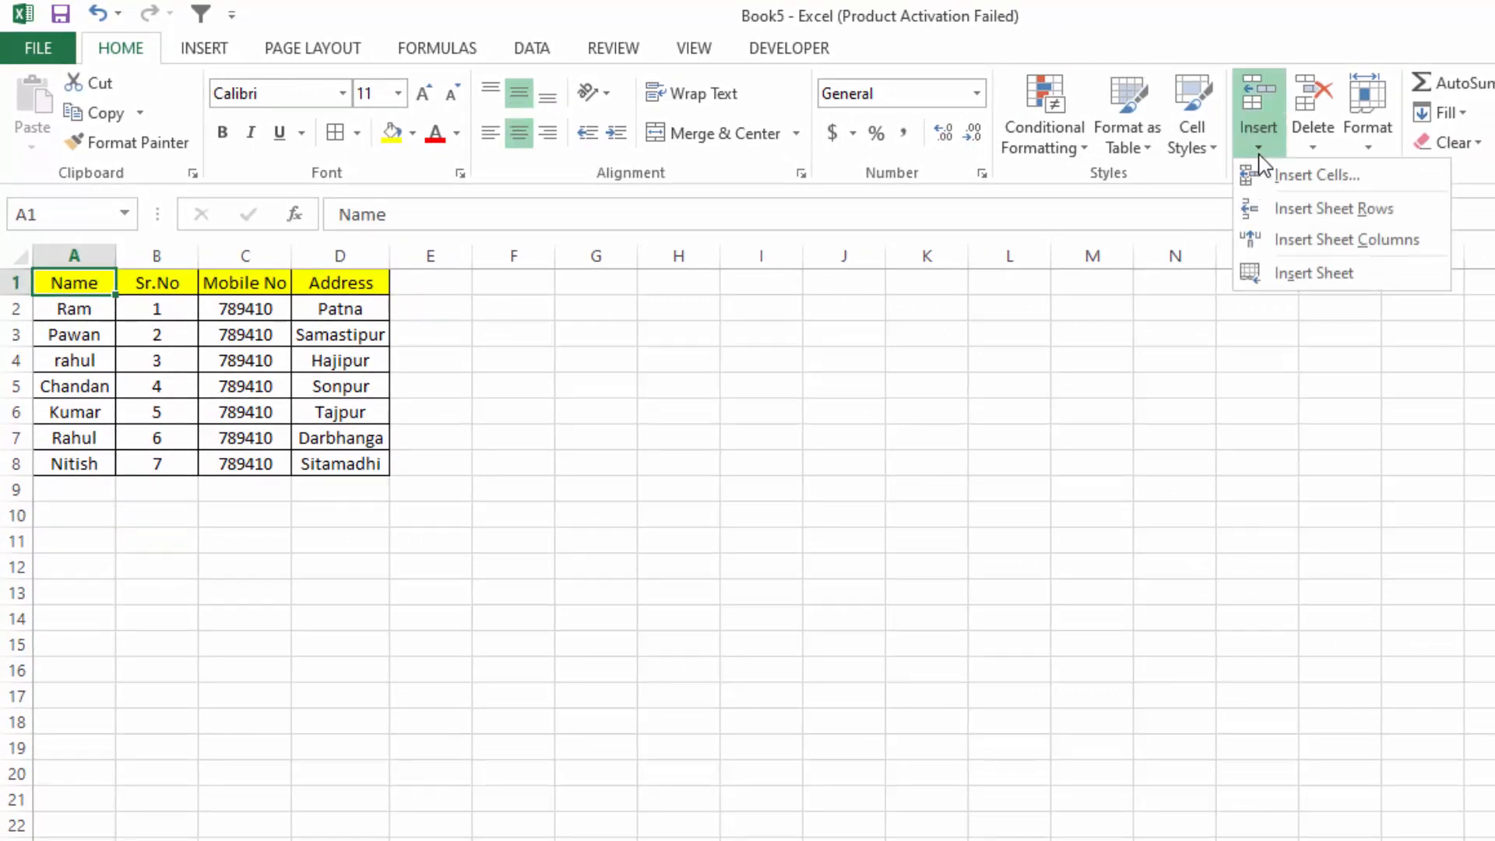
click(1296, 216)
click(742, 359)
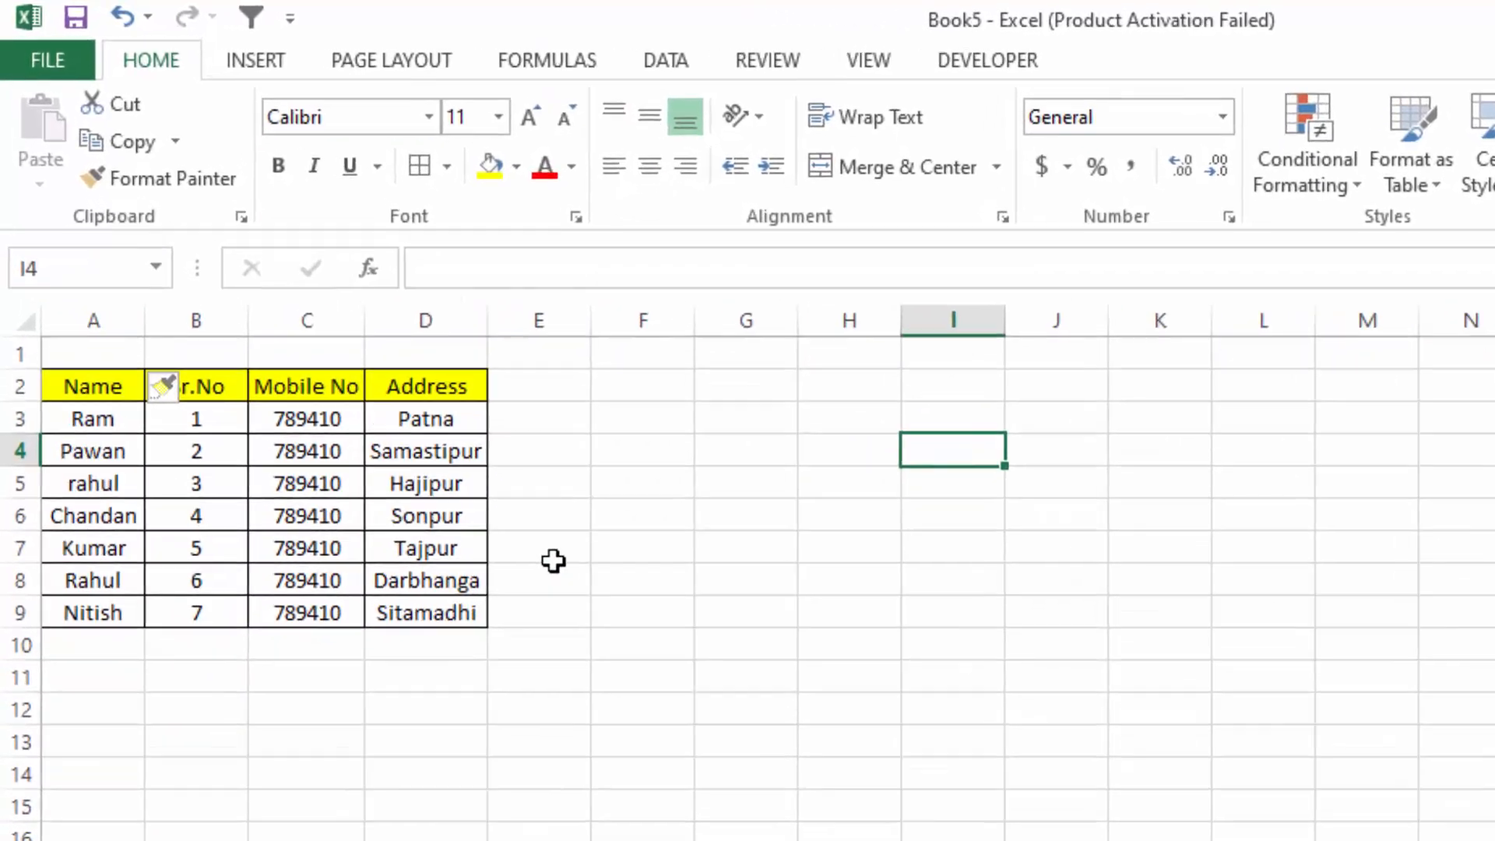
click(553, 562)
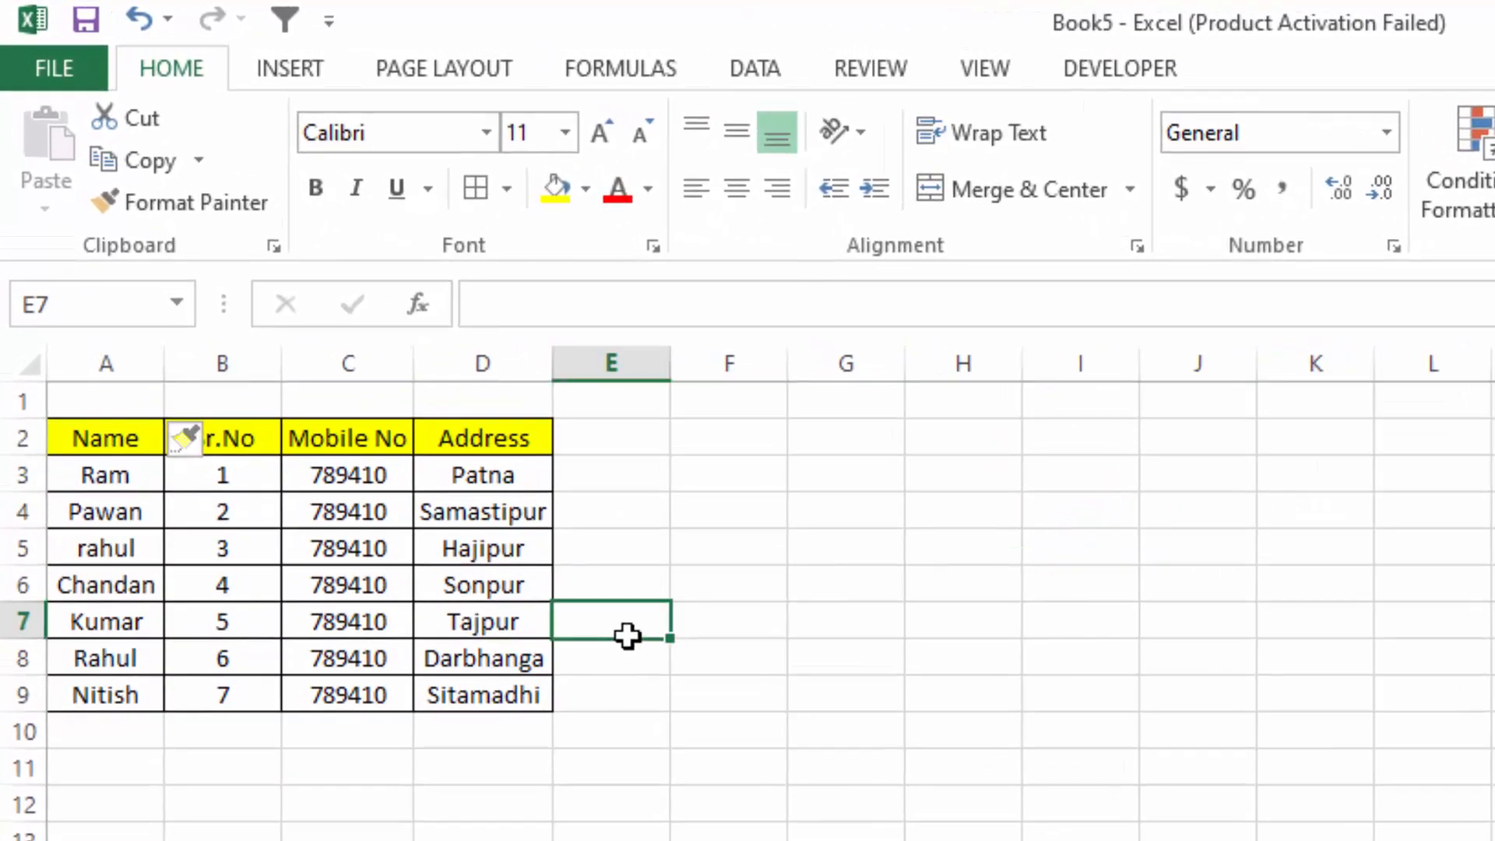
Step: Enter the column order numbers in row 1: 2 above Name, 1 above Sr.No, 4 above Mobile No and 3 above Address
click(253, 402)
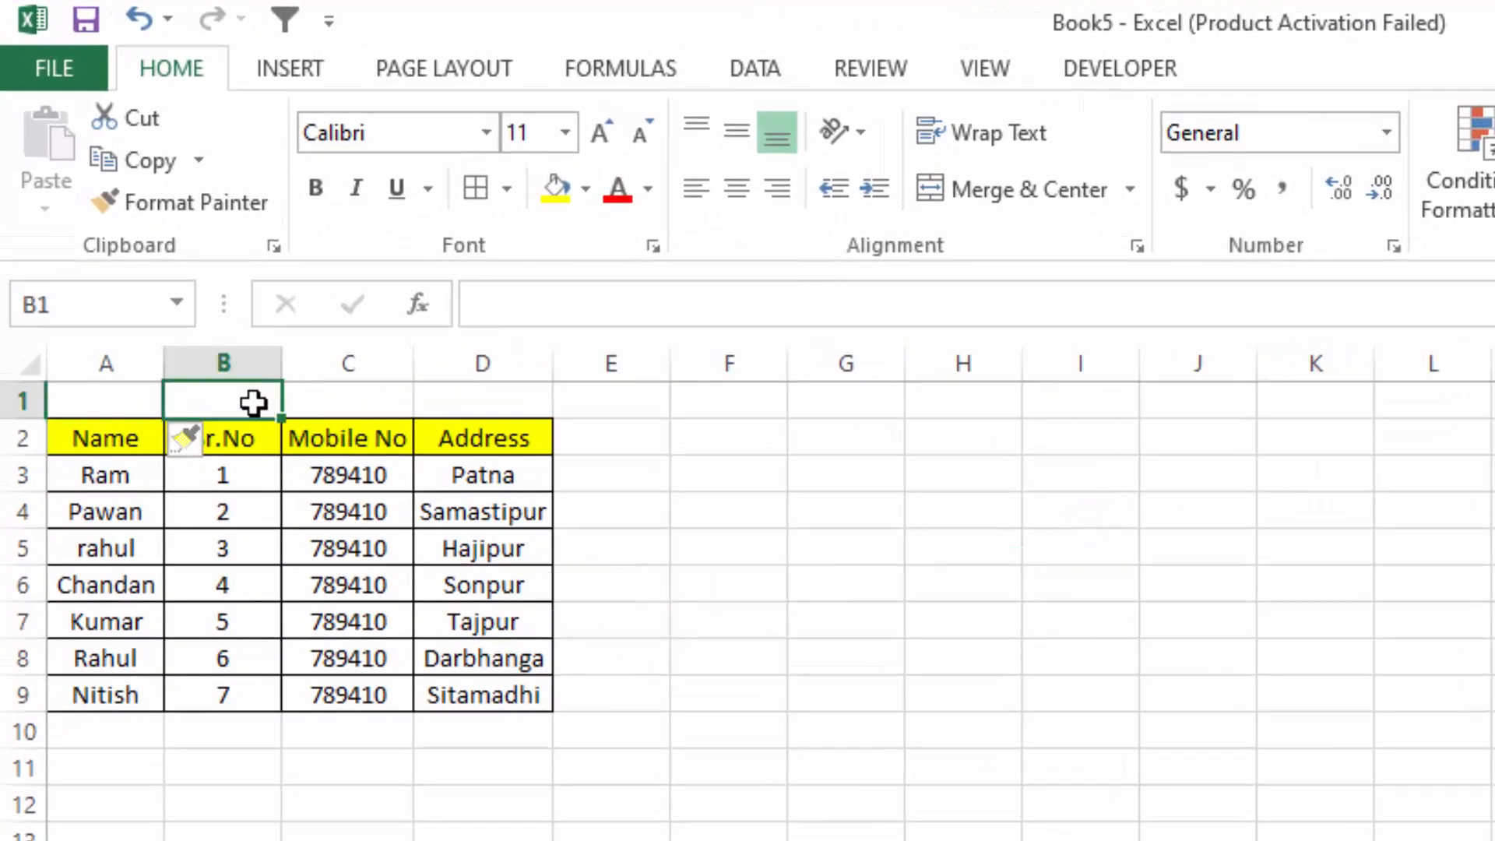
text(1)
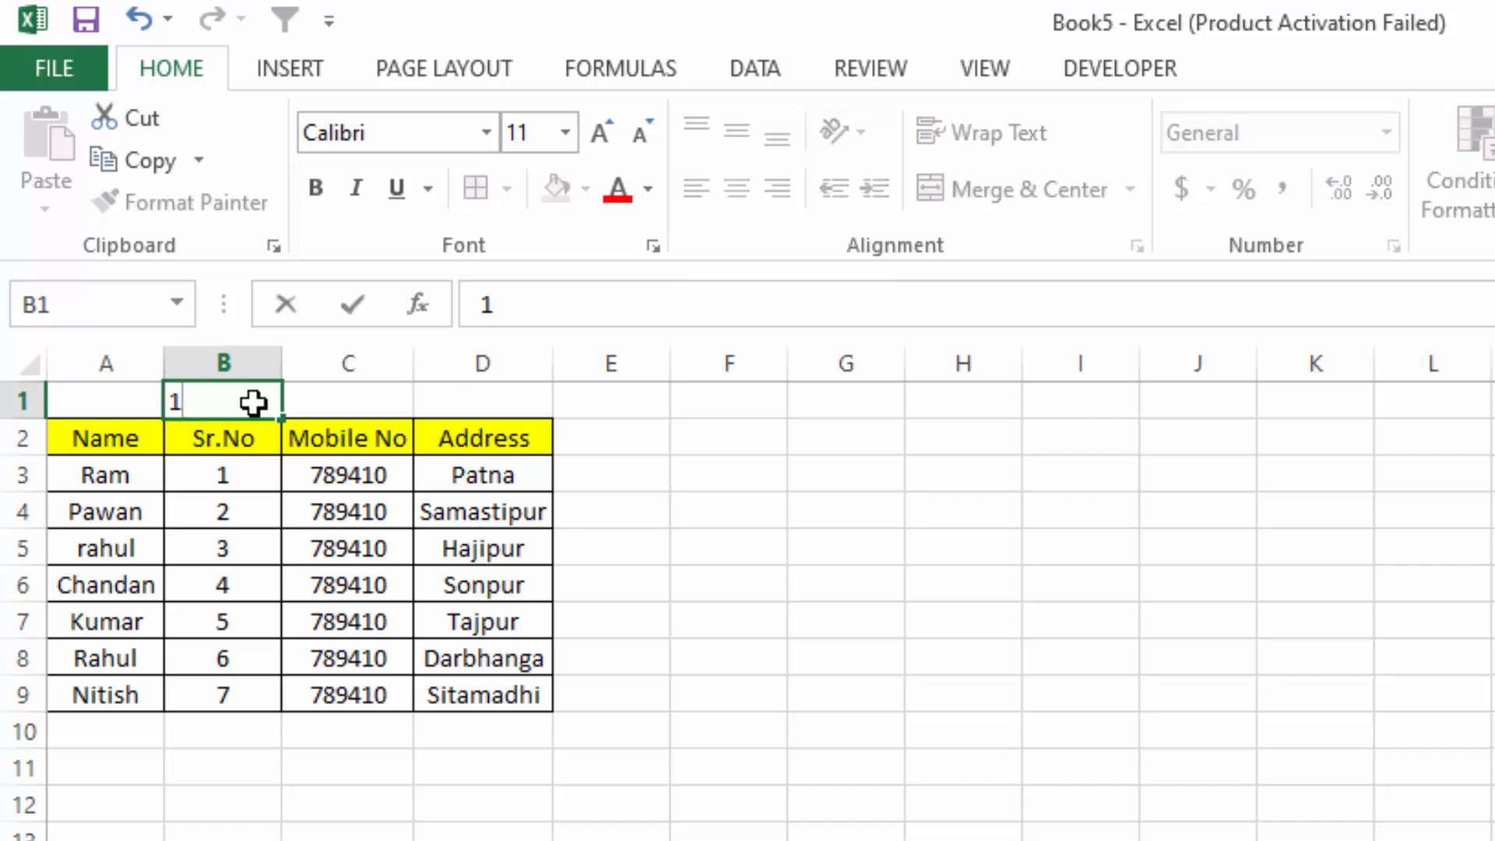
click(123, 399)
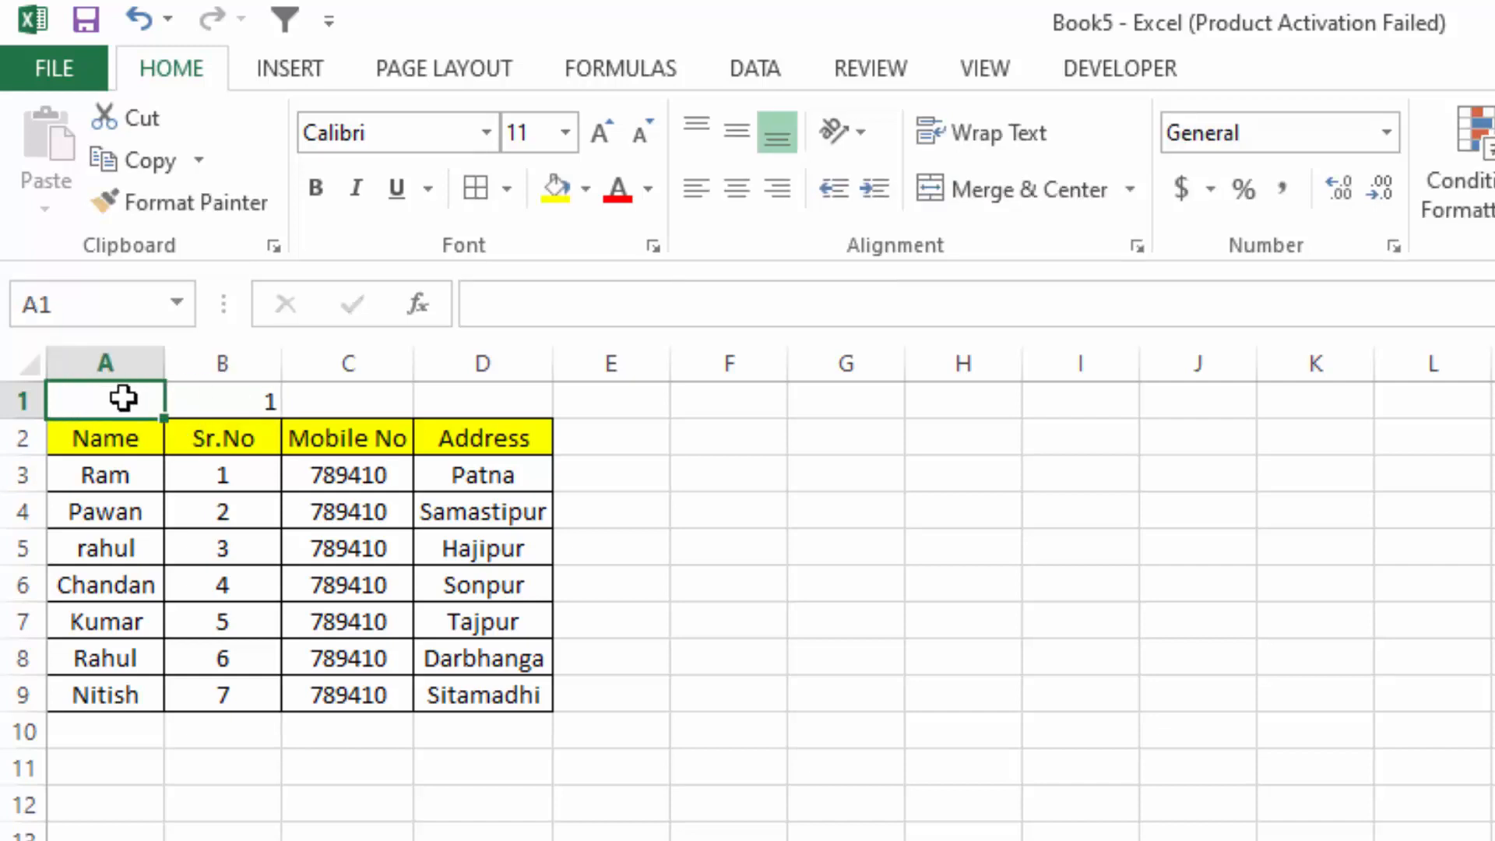
text(2)
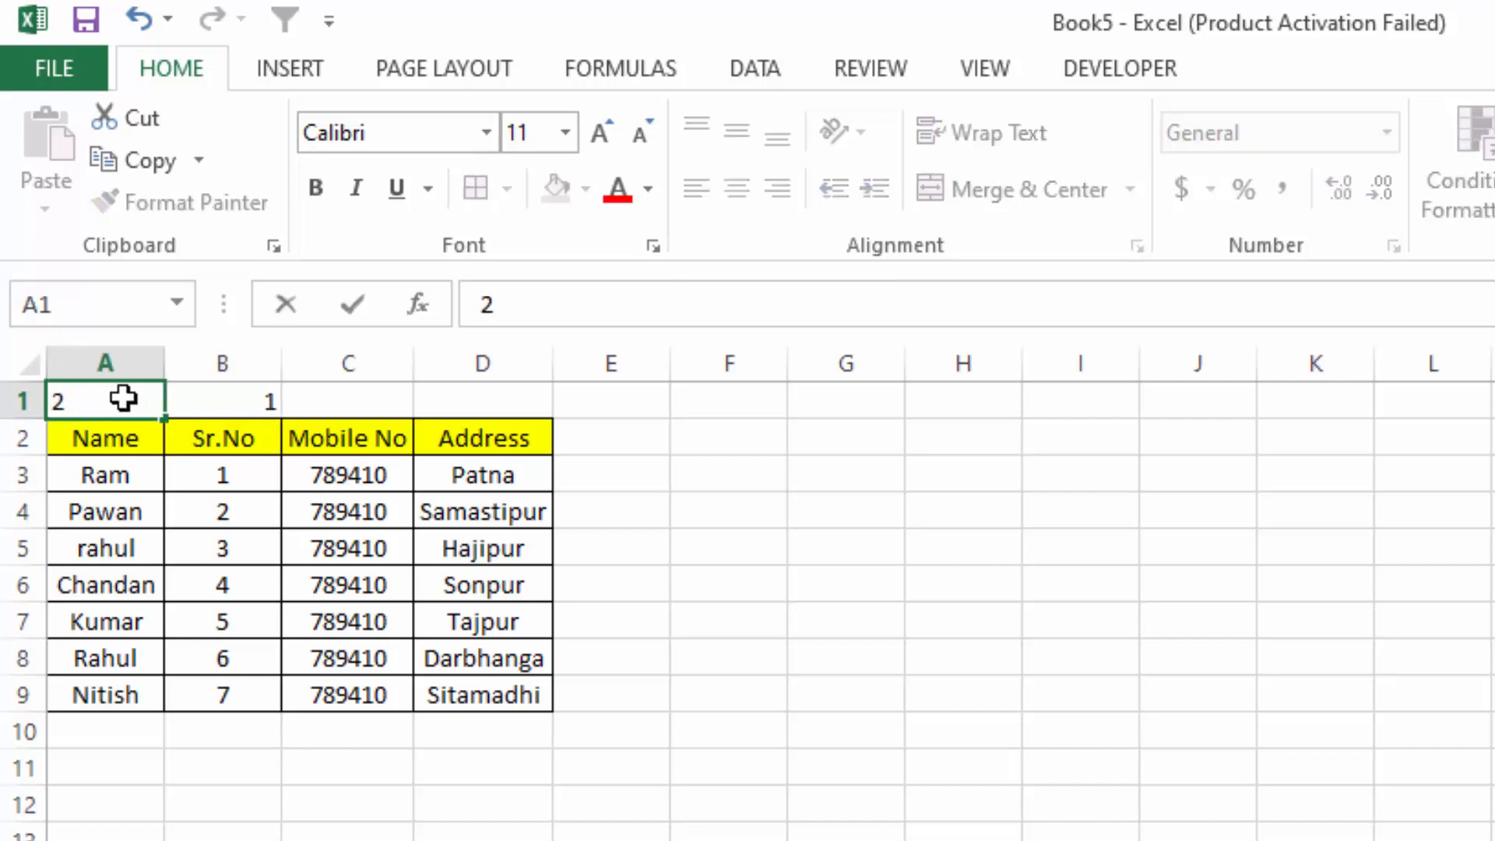
click(477, 399)
text(3)
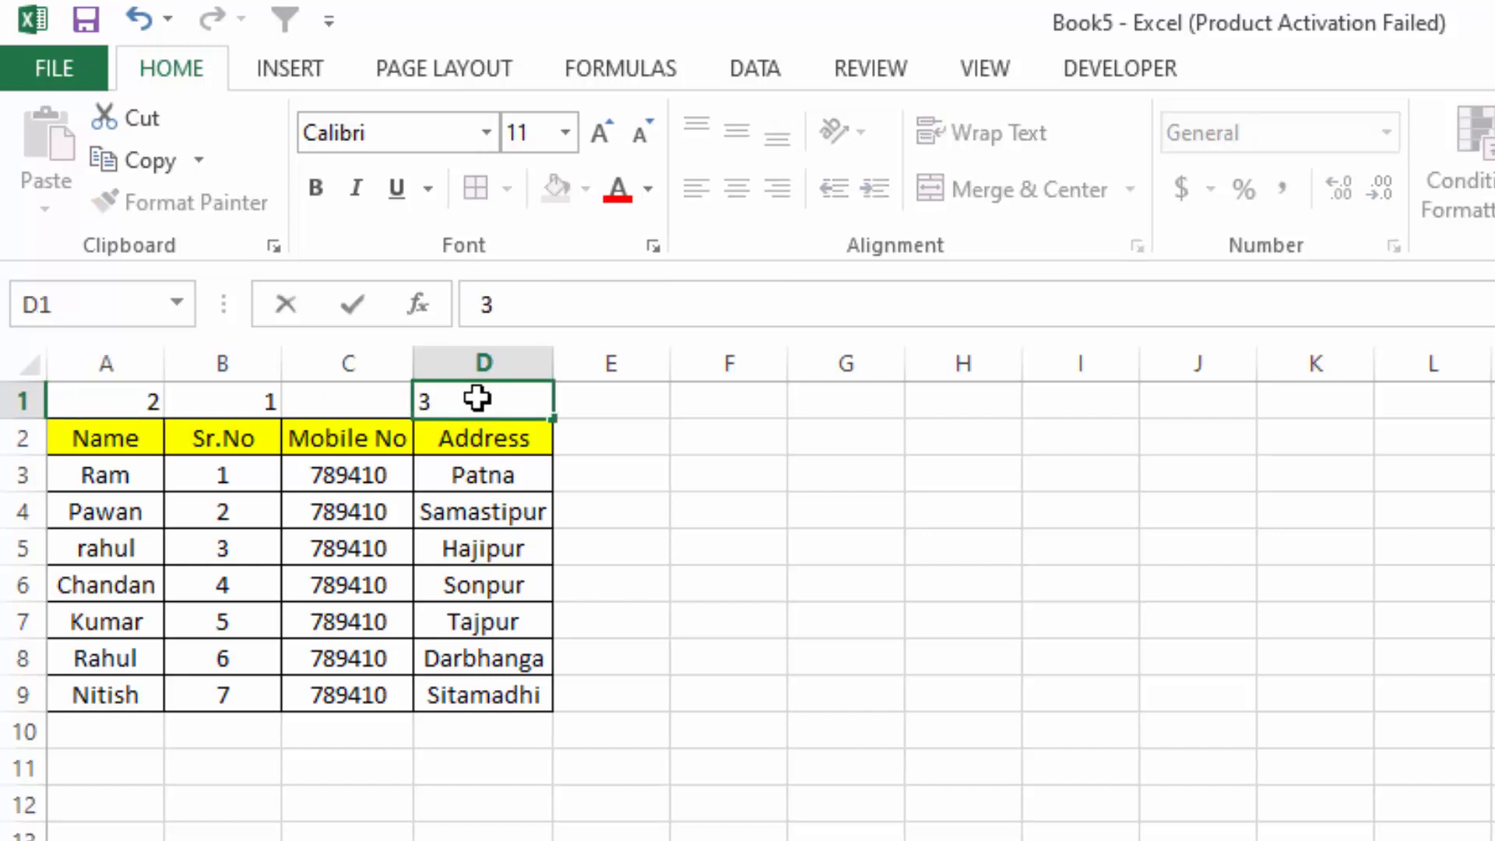
click(378, 397)
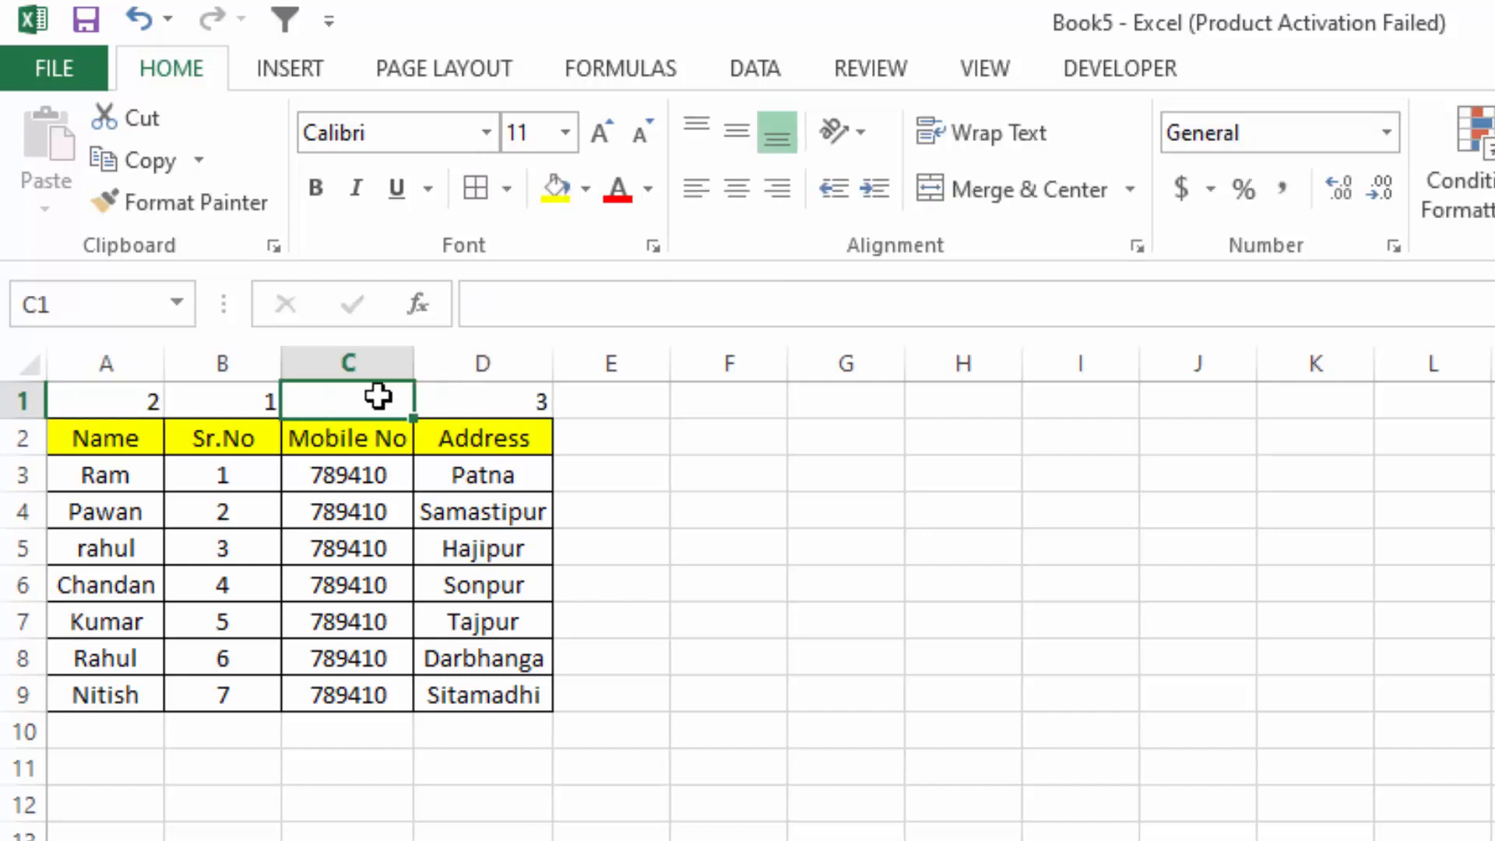
text(4)
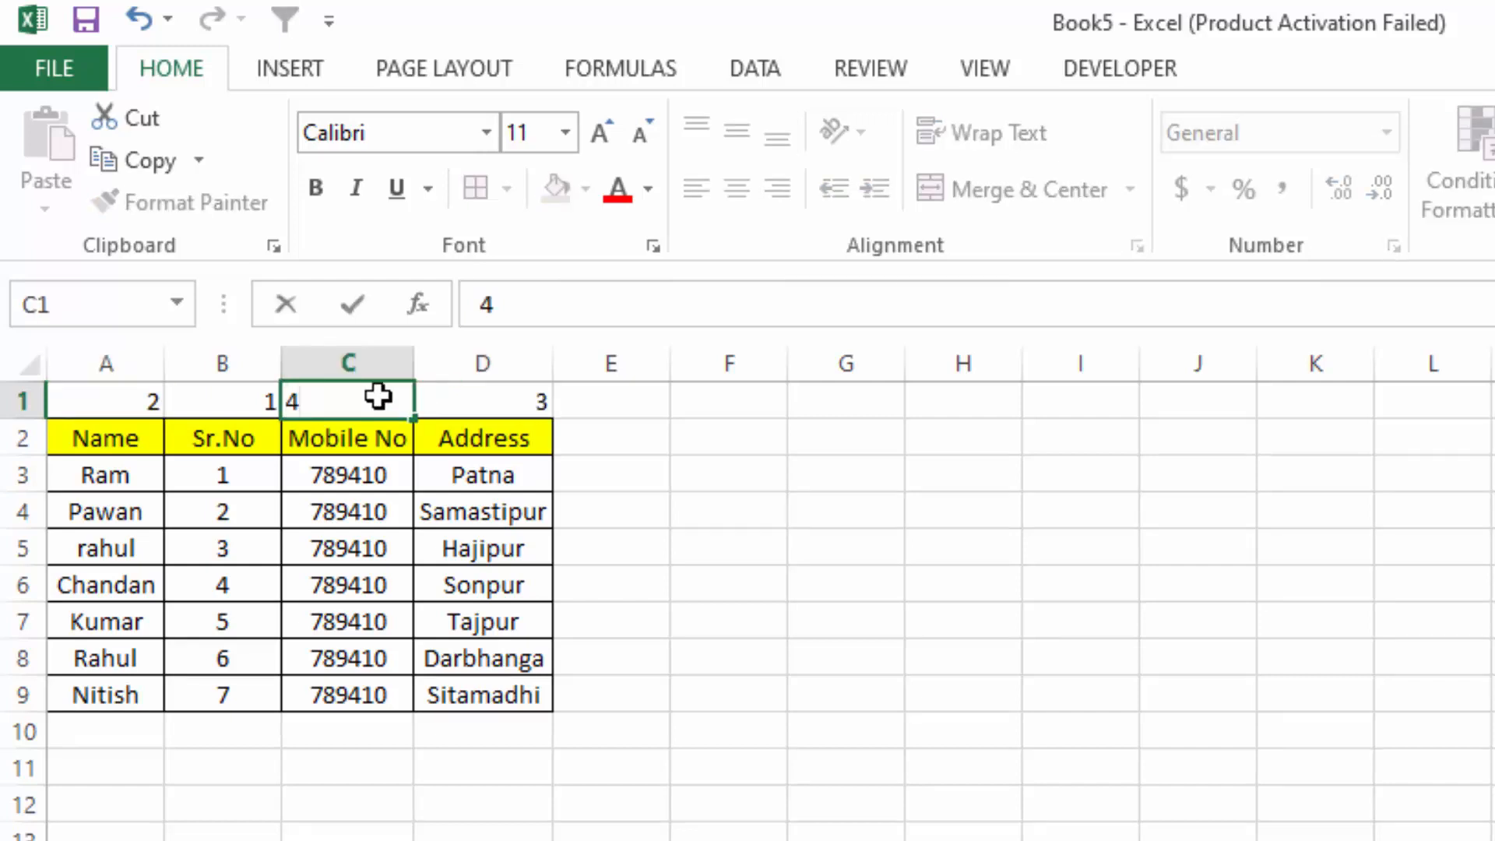
click(416, 533)
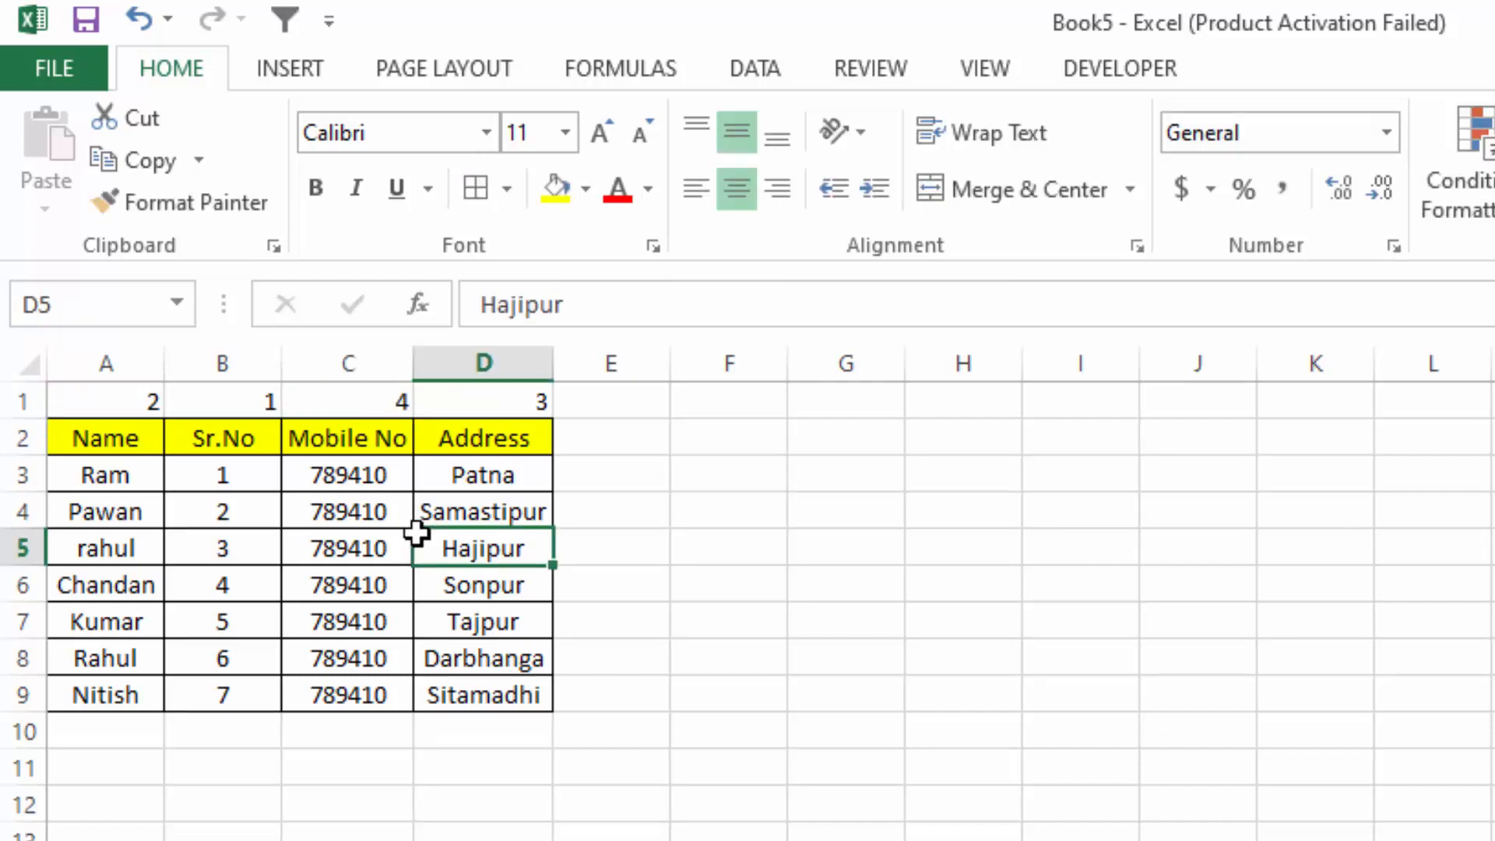
Step: Start a custom sort on the table and set its orientation to left to right
click(358, 537)
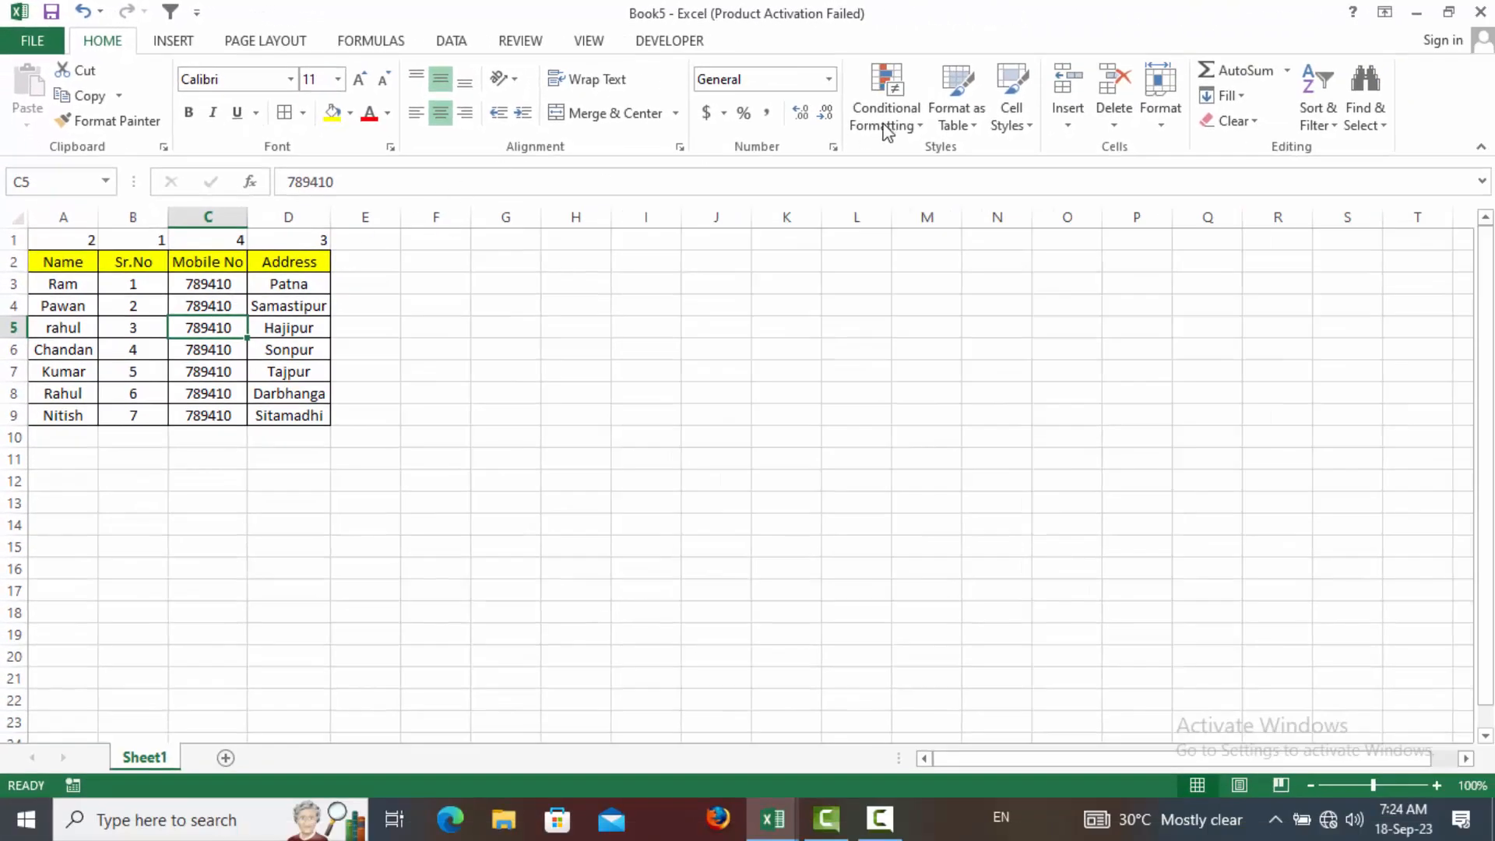
click(1335, 125)
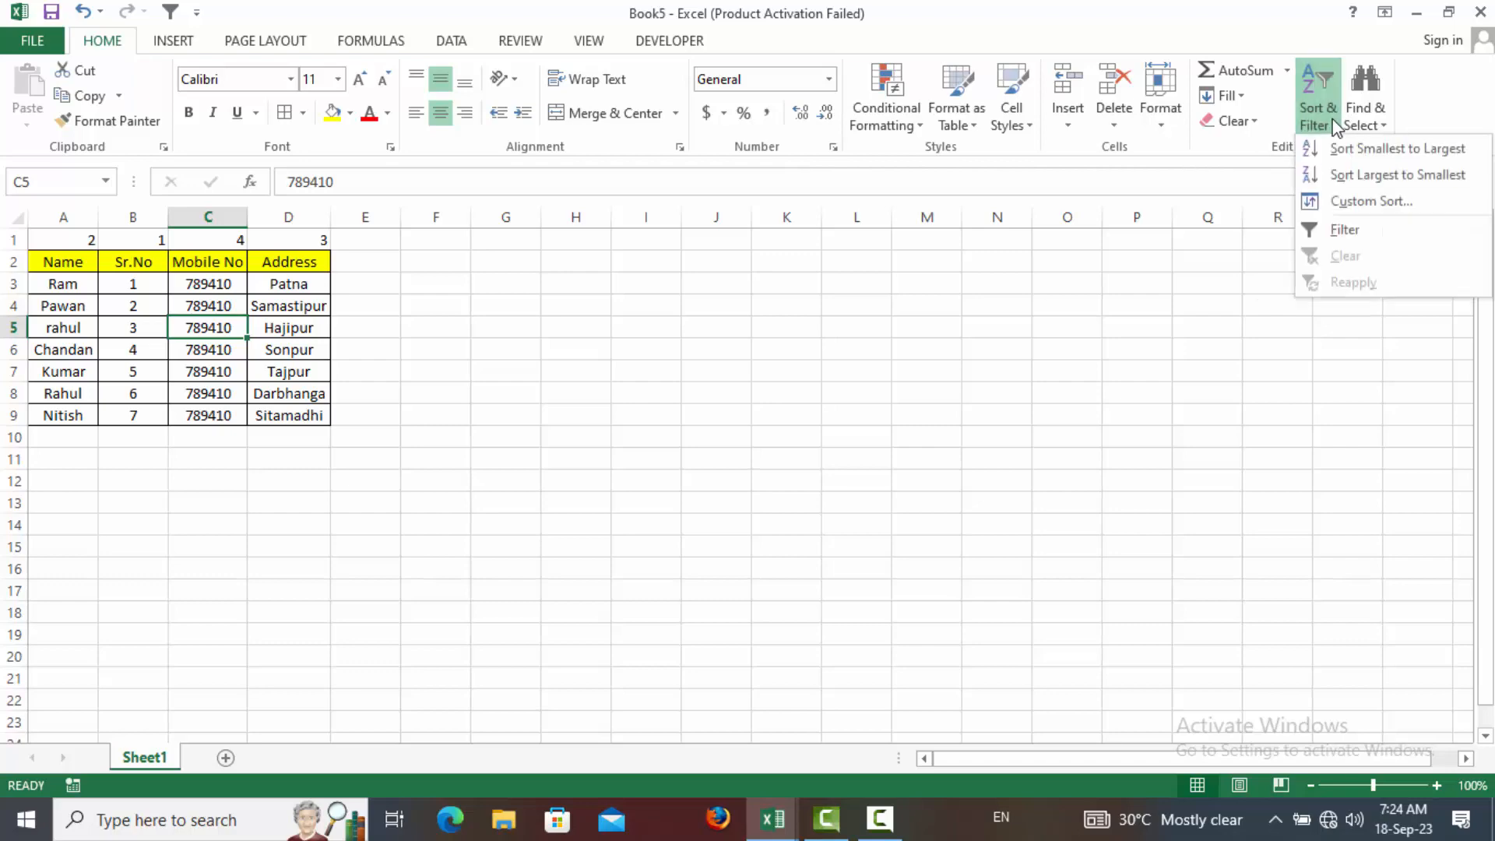
click(1357, 204)
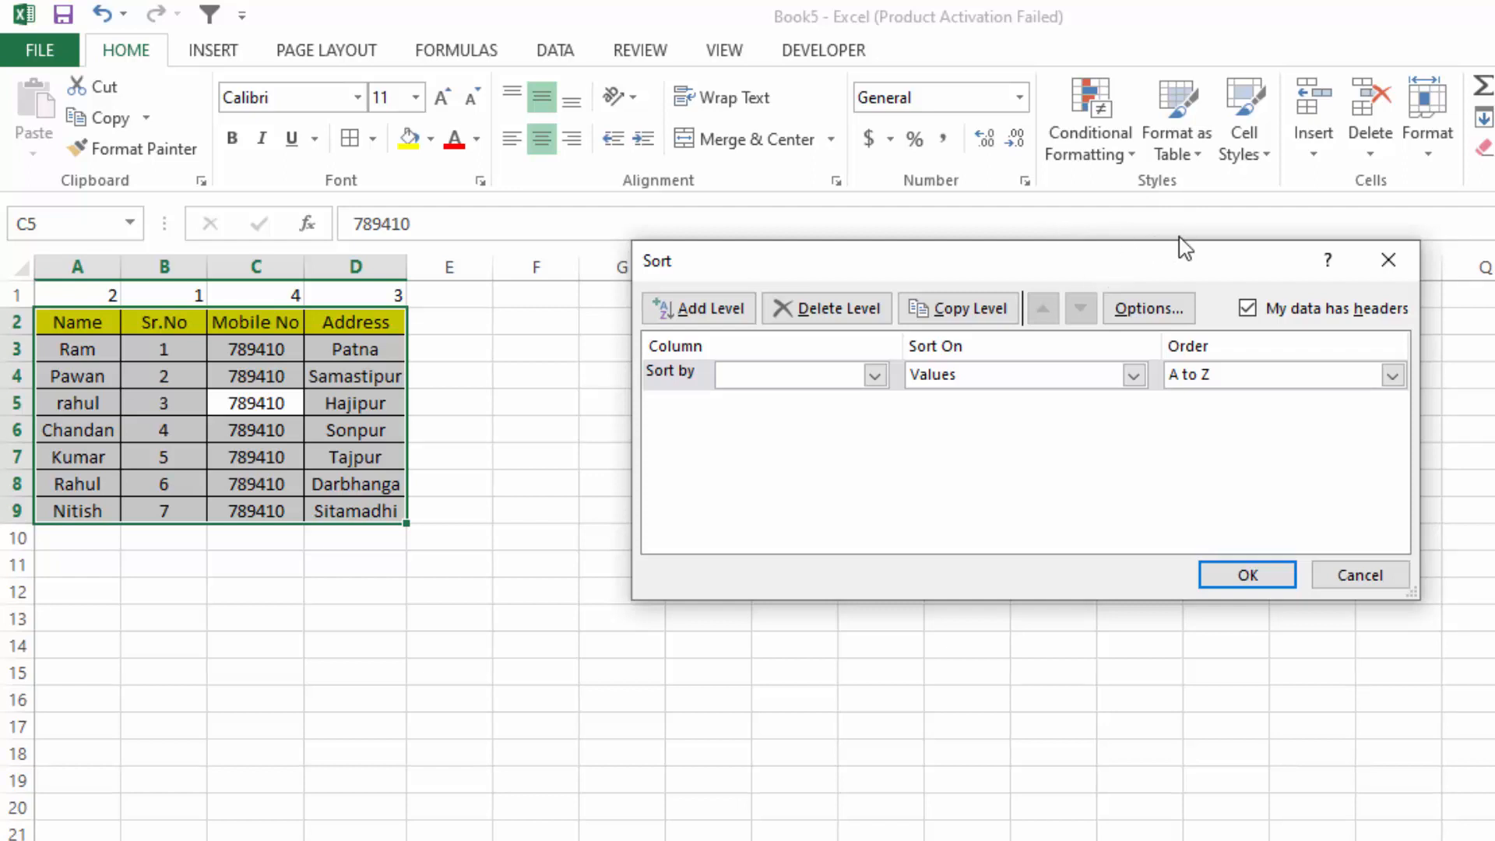
click(1178, 321)
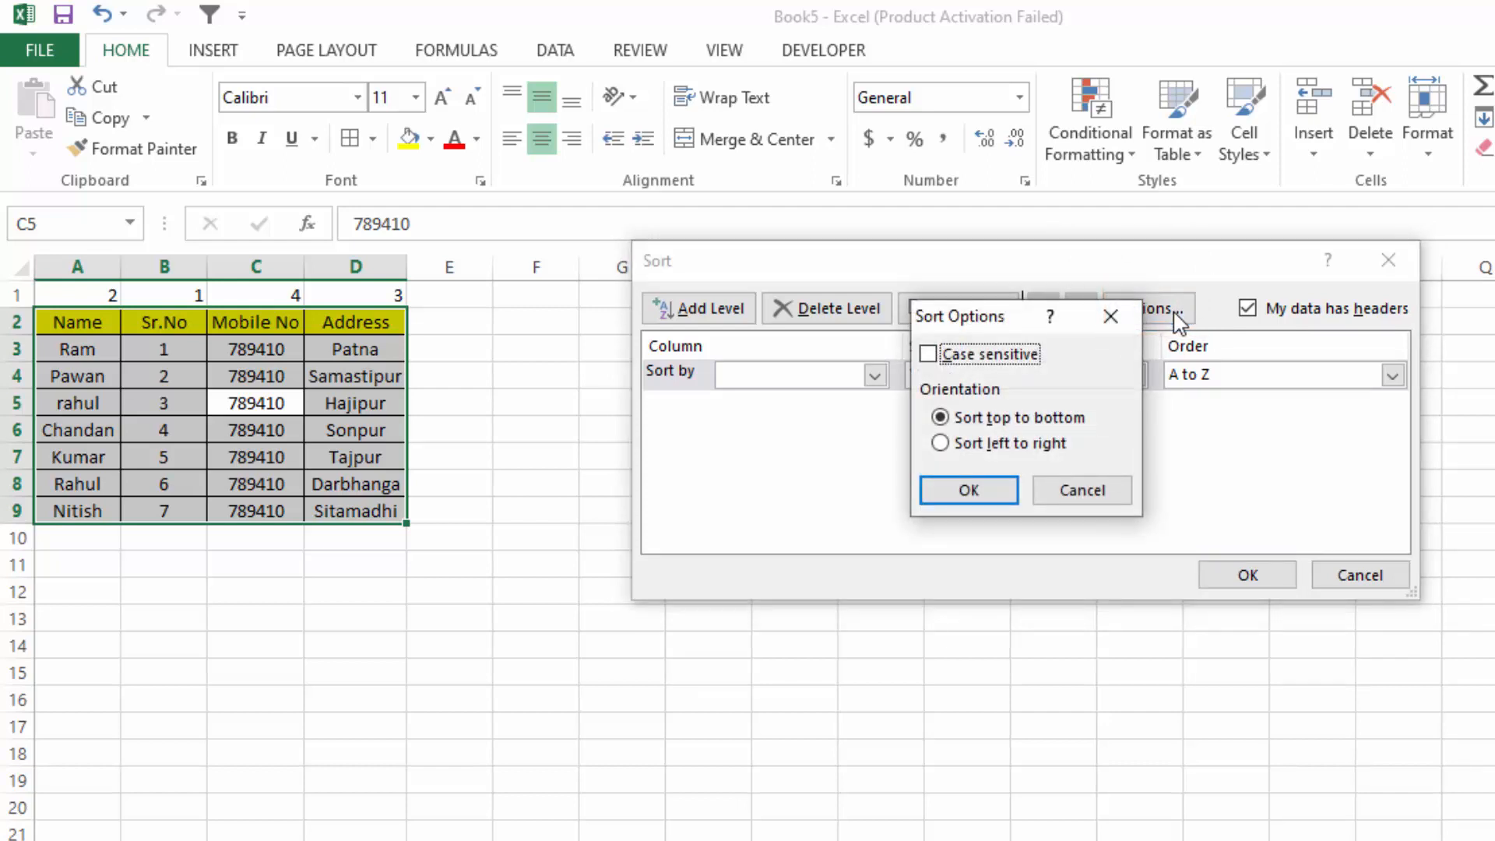
click(997, 445)
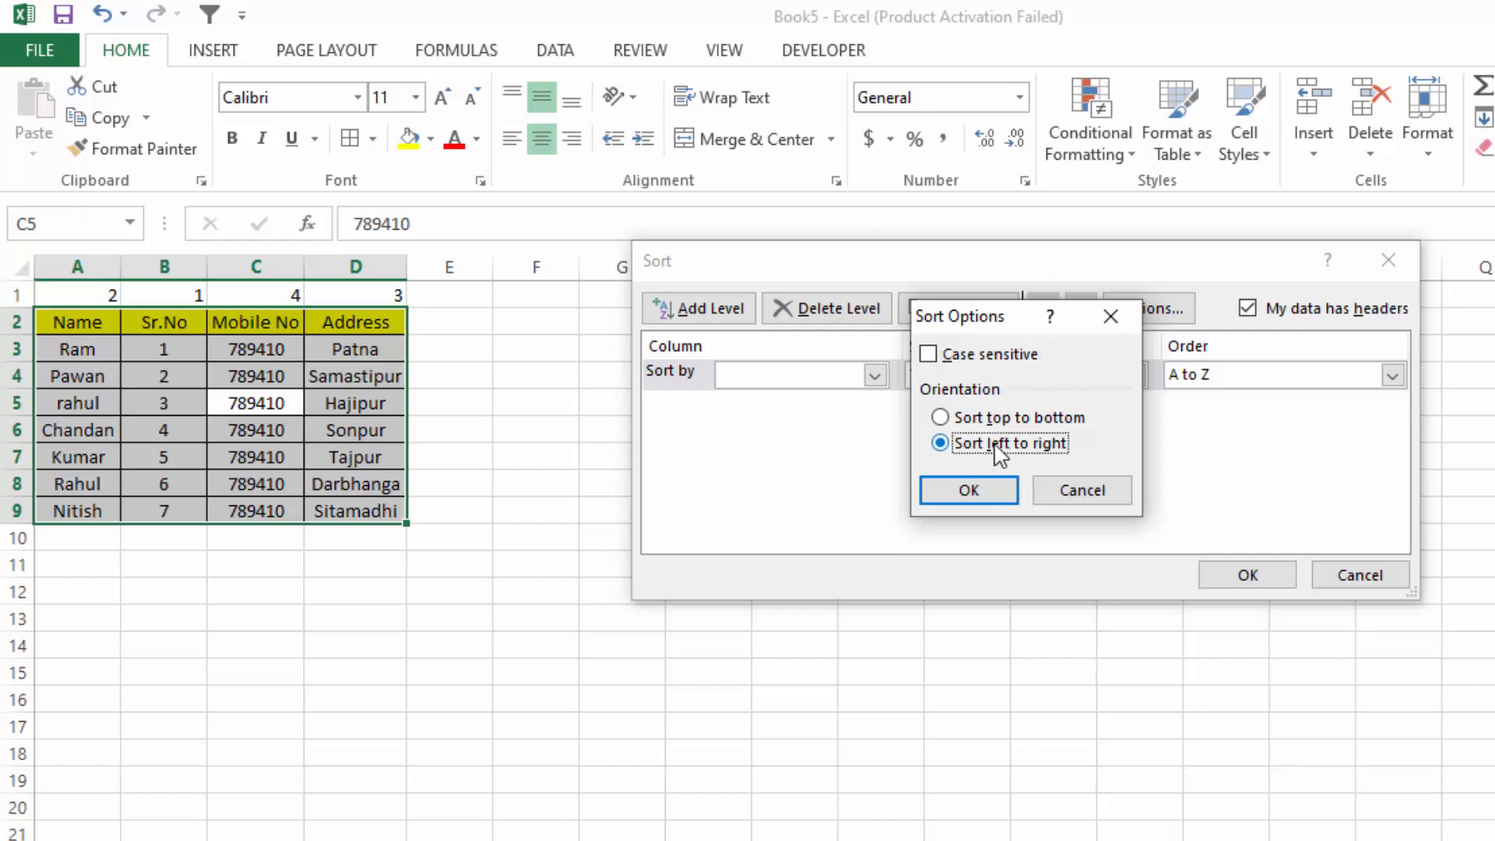
click(994, 492)
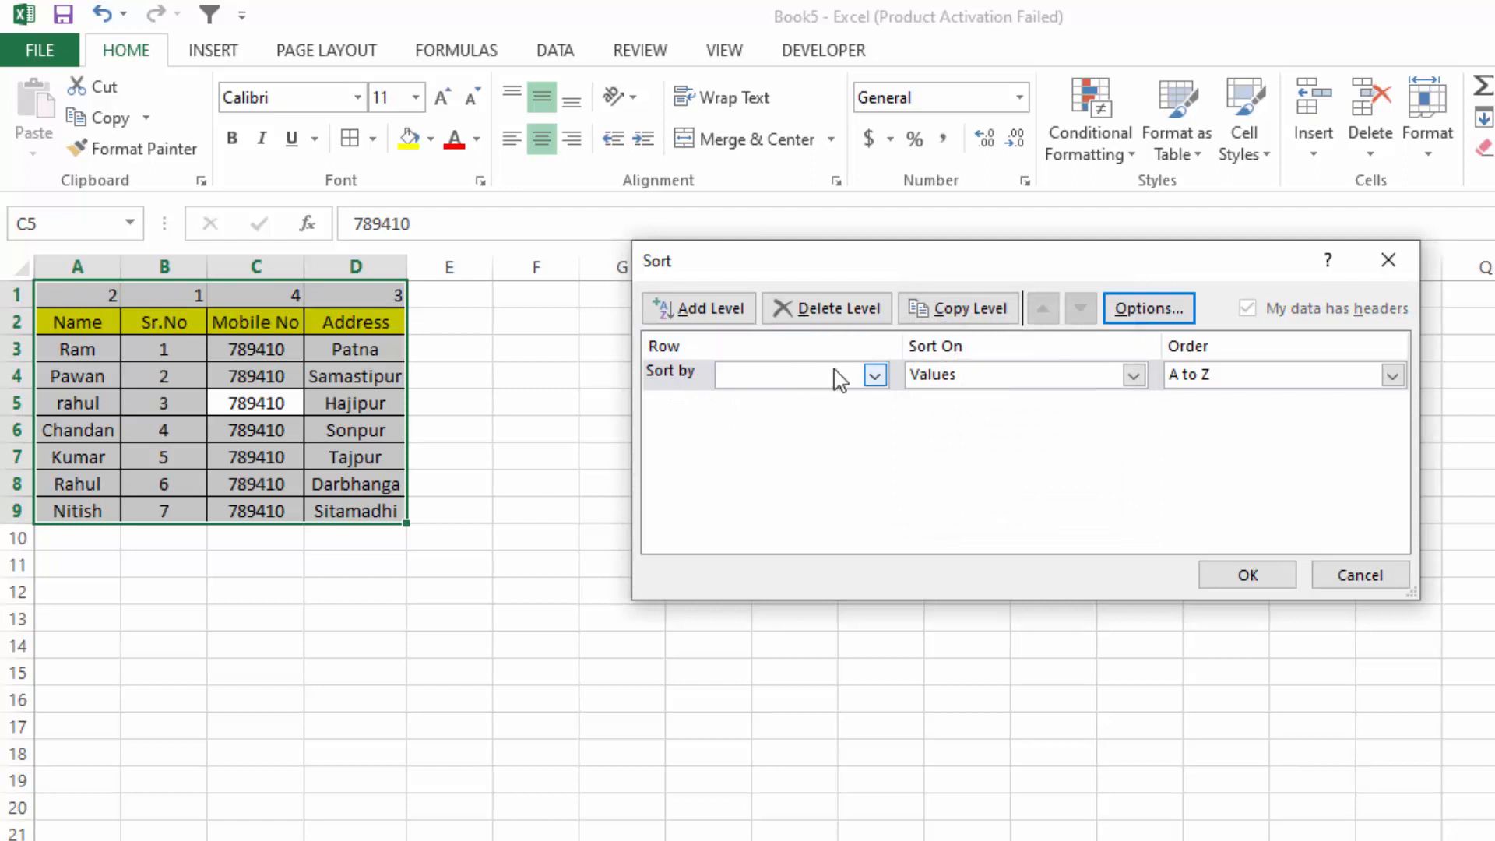
Step: Sort the table columns by the values in Row 1, from smallest to largest
click(875, 376)
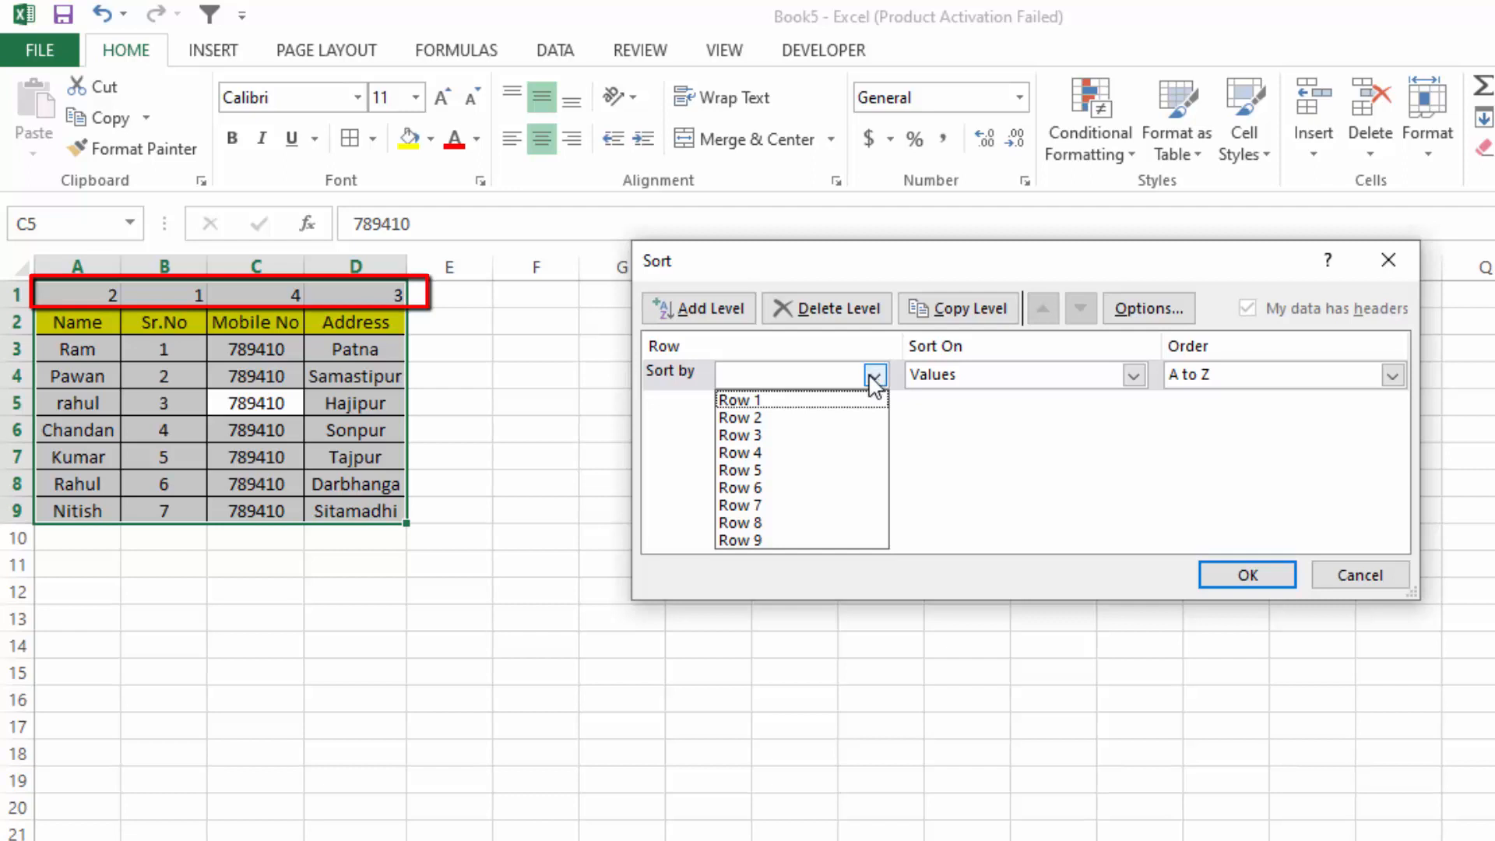
click(830, 400)
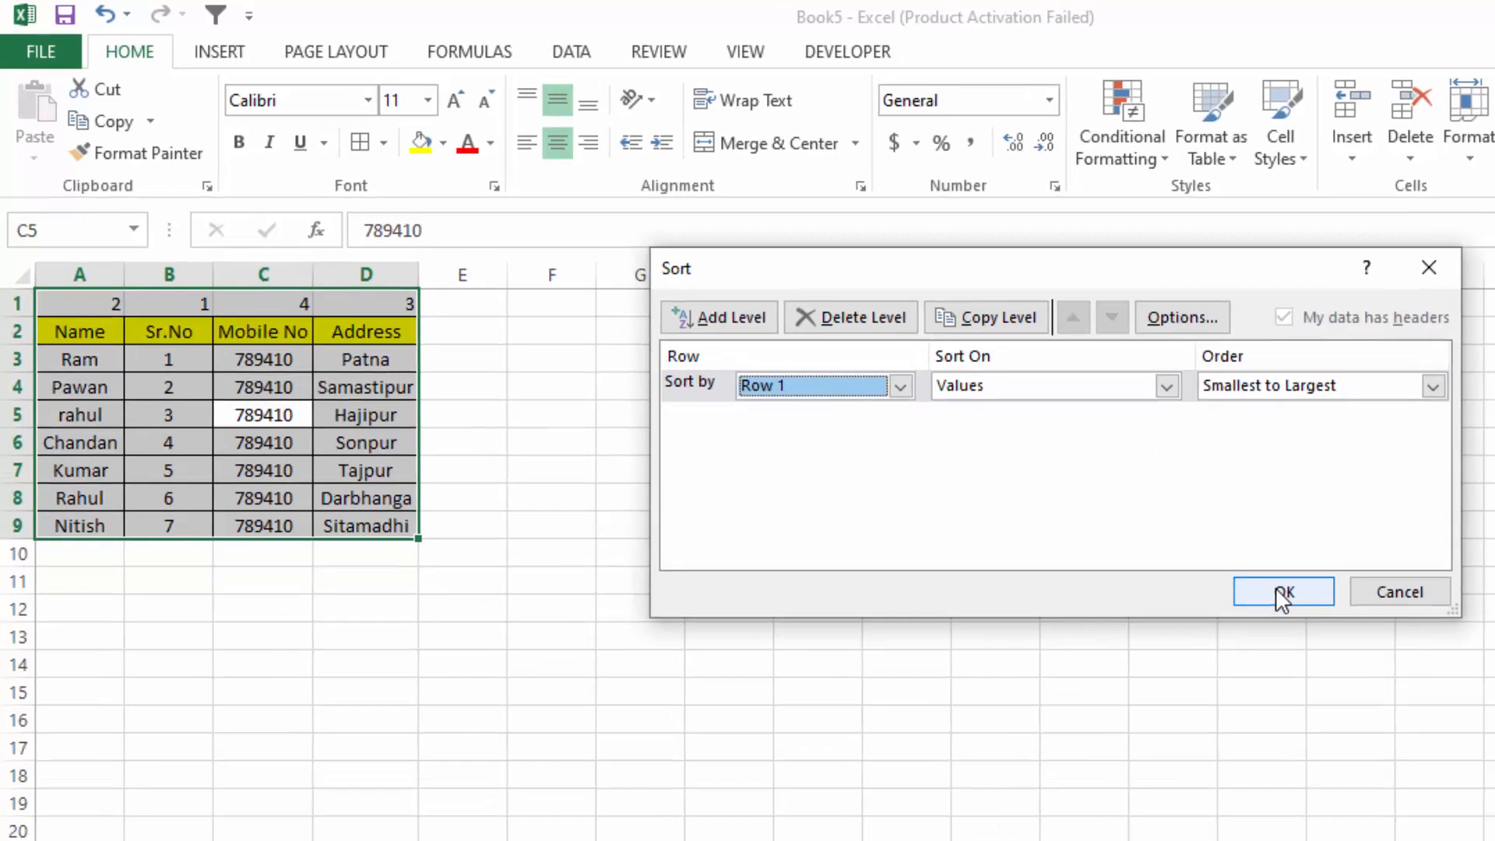
click(1283, 591)
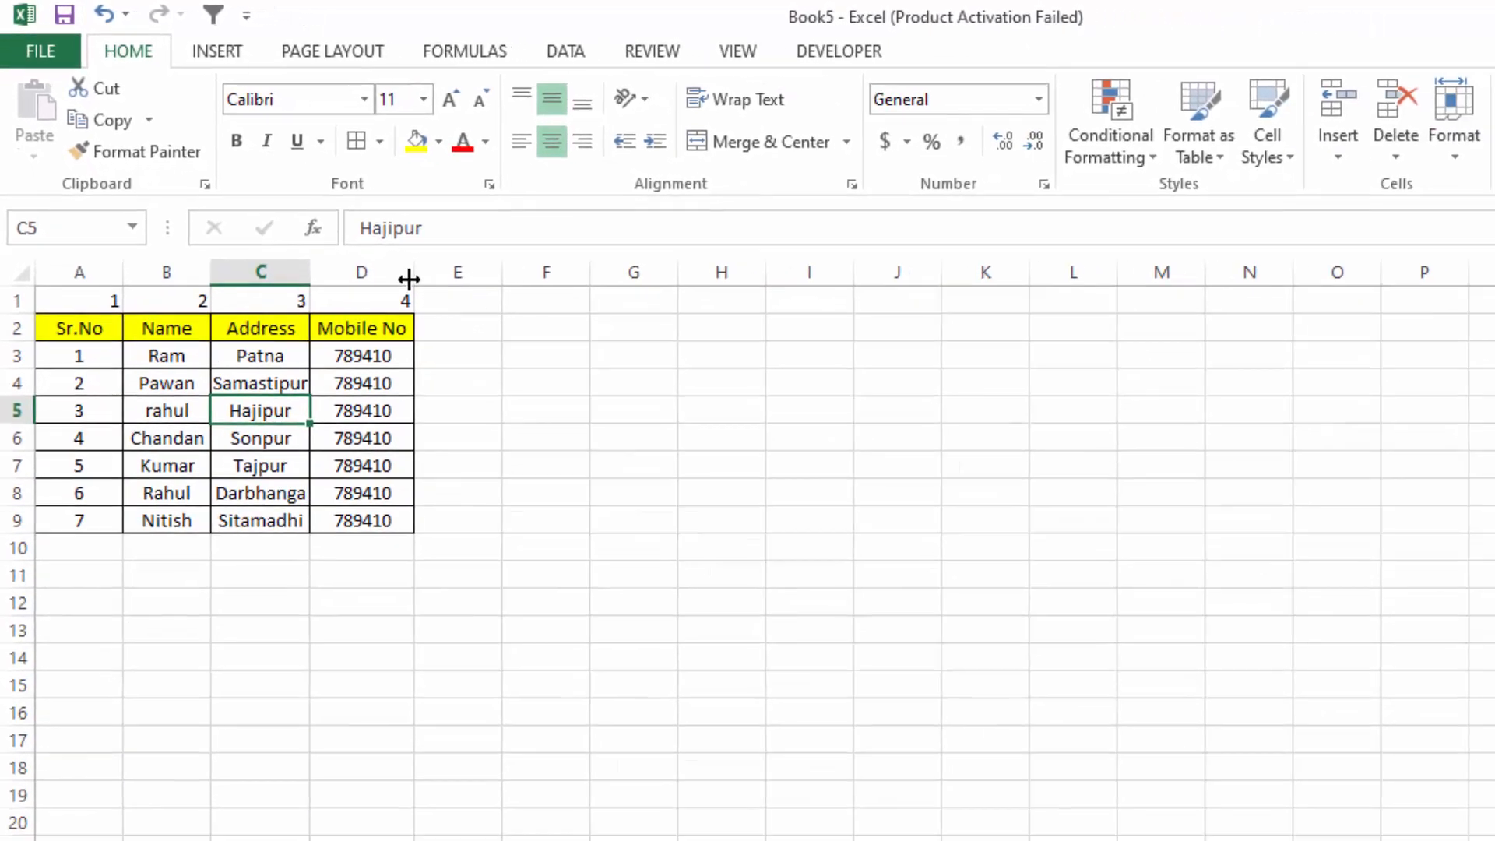
Step: Delete the sheet row holding the order numbers above the table's headers
click(389, 301)
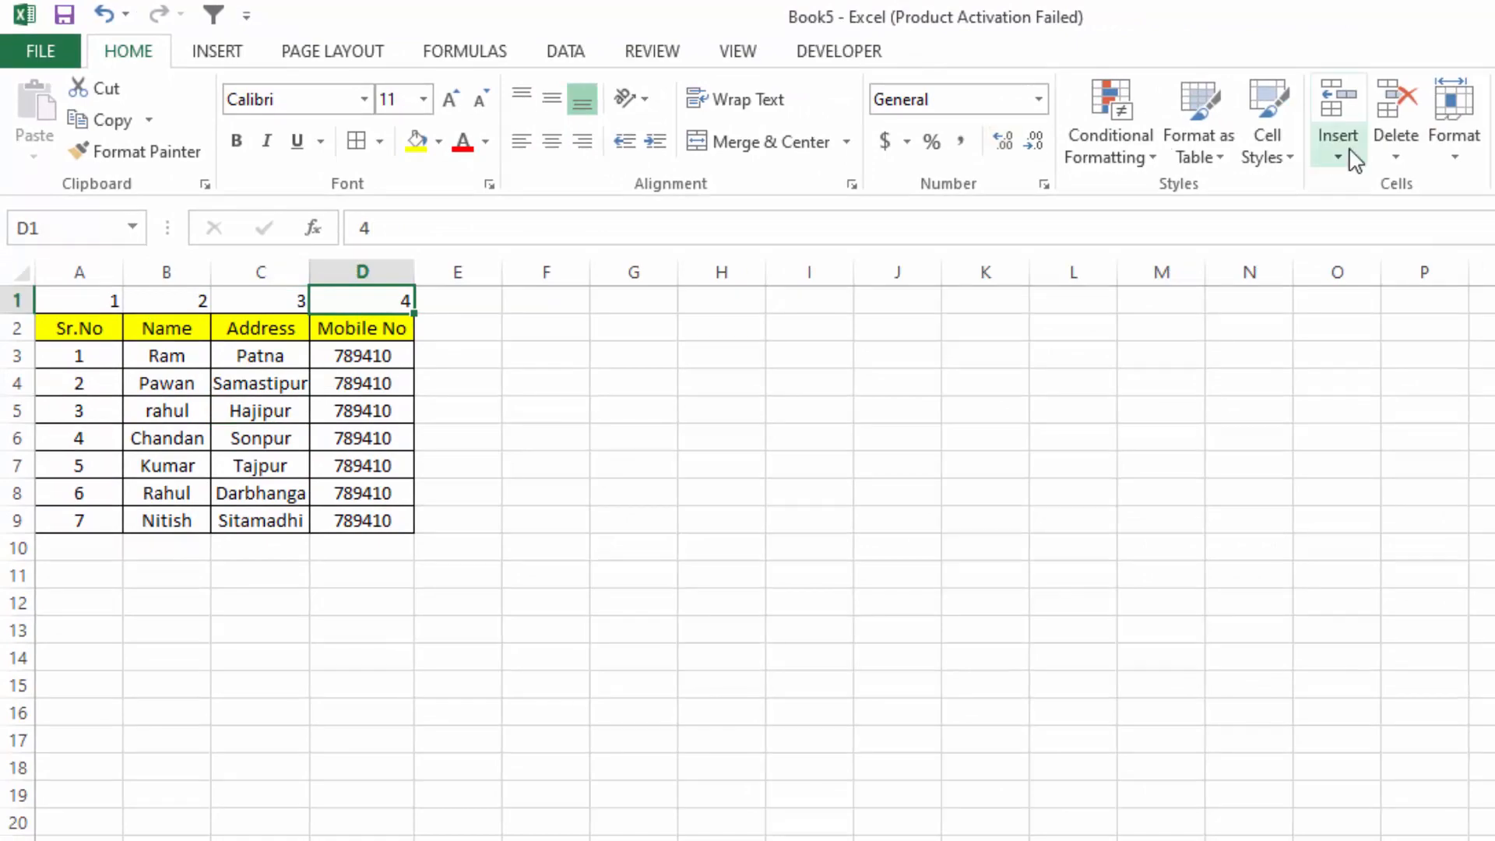
click(1392, 156)
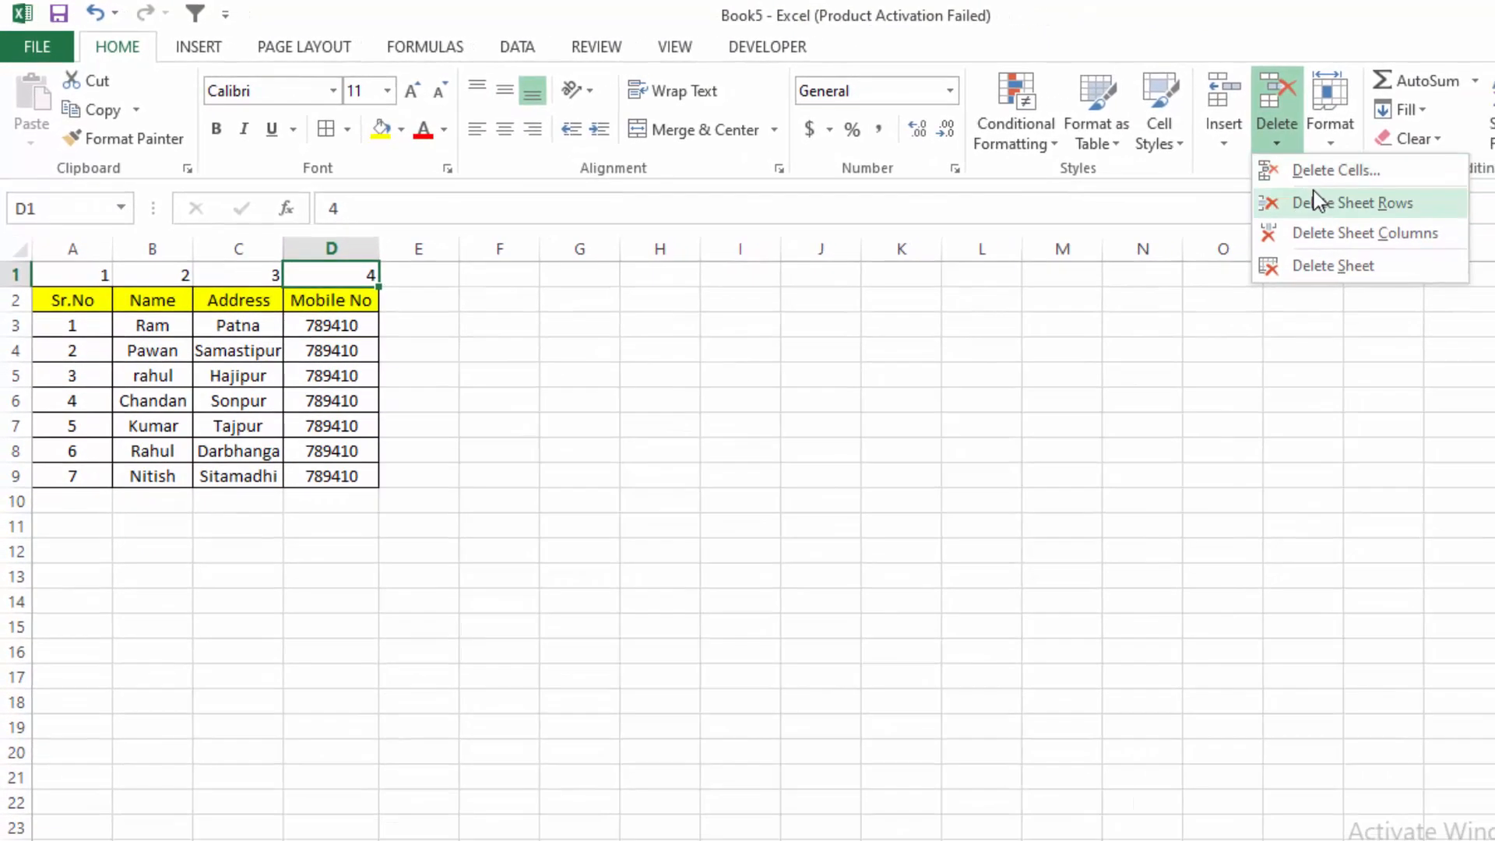
click(1324, 204)
click(848, 317)
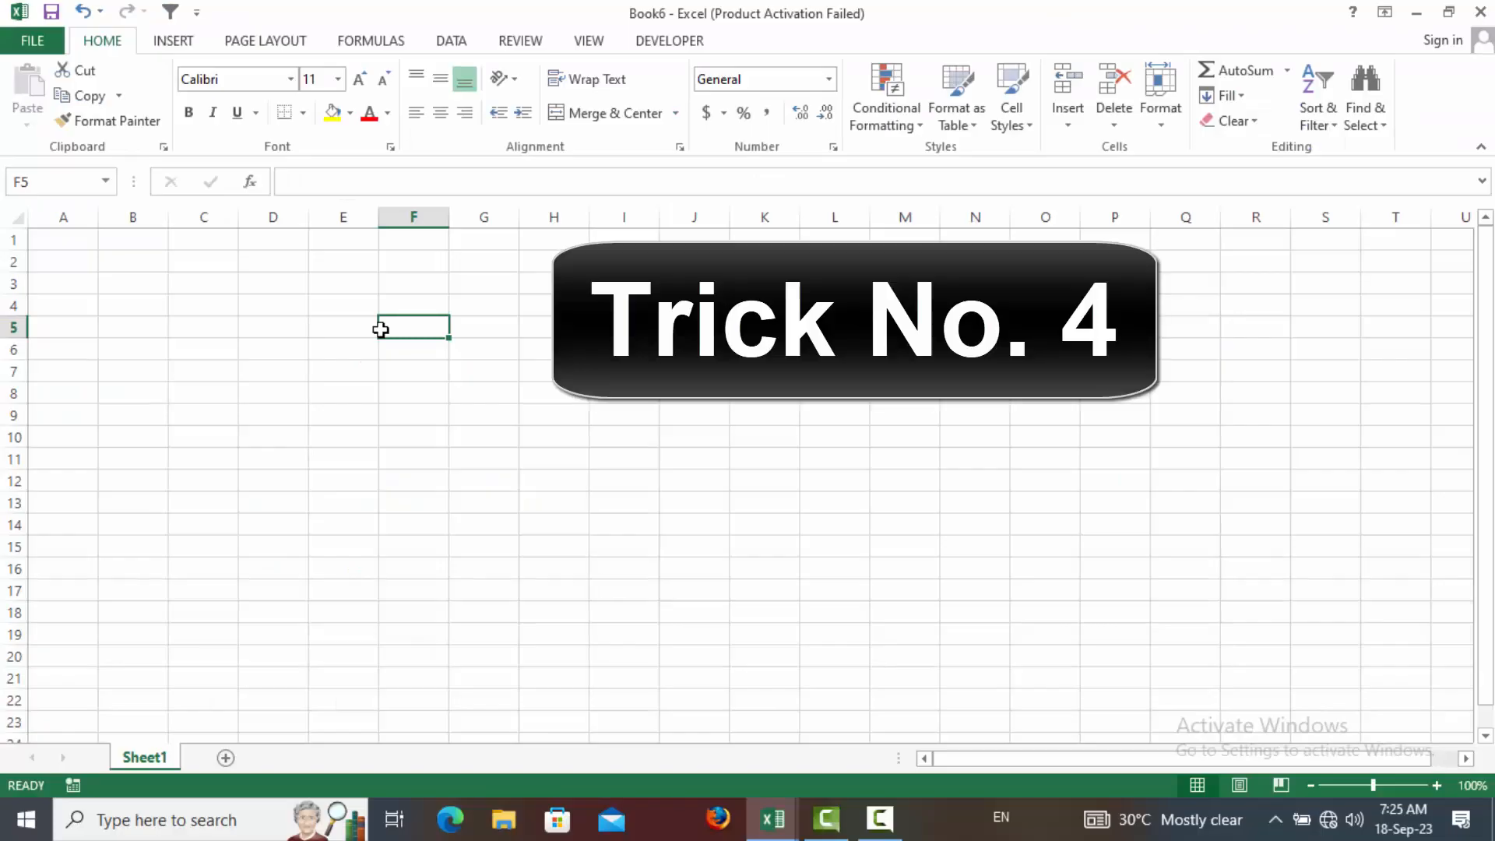
Step: Enter the headers Name, Address and City in cells A1 to C1 of the Book6 workbook
click(78, 243)
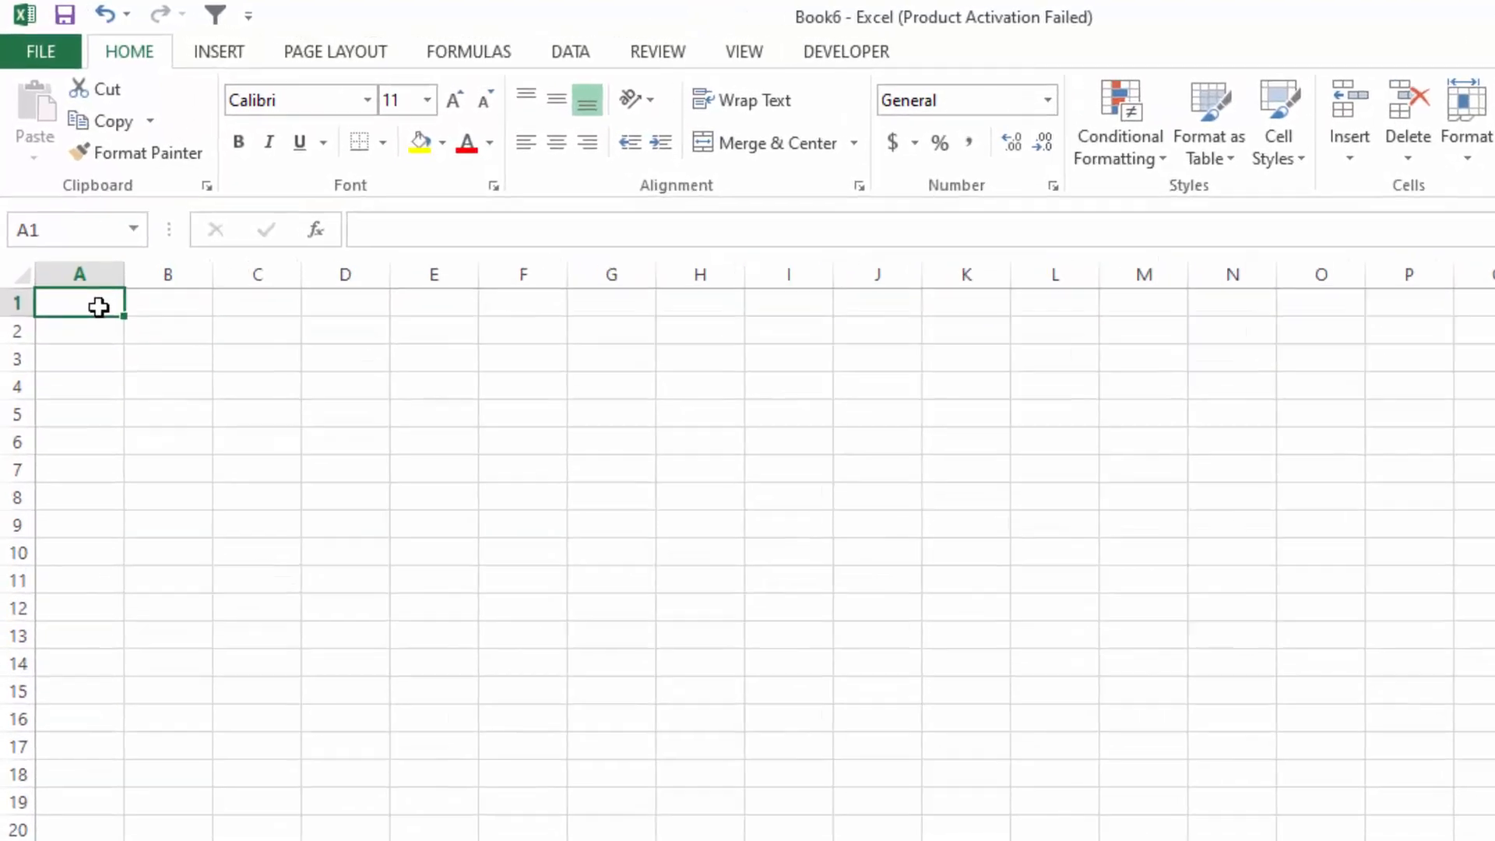
text(Name)
key(Tab)
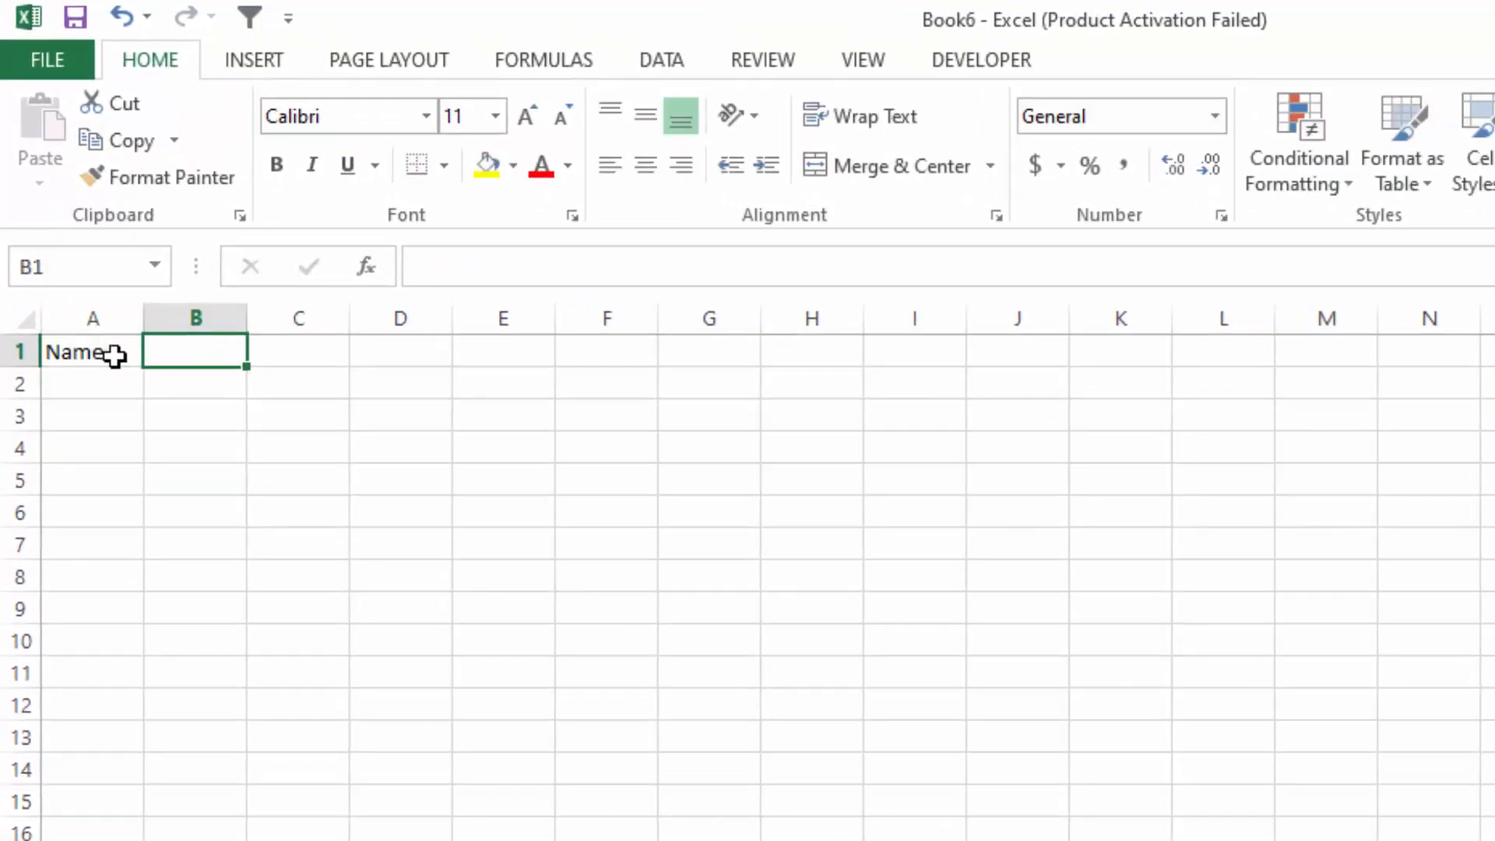
text(Address)
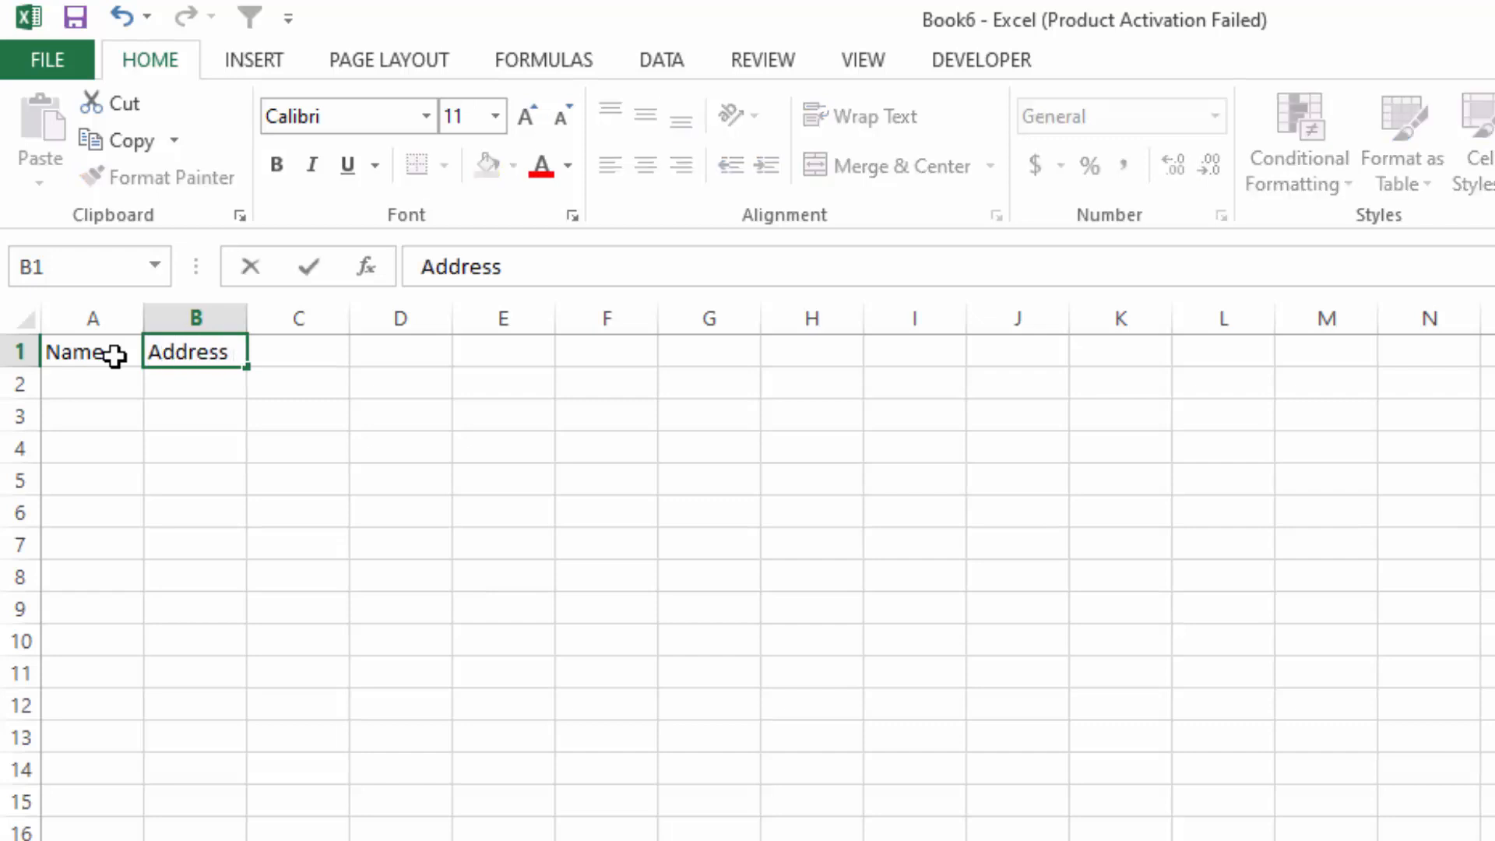
key(Tab)
text(City)
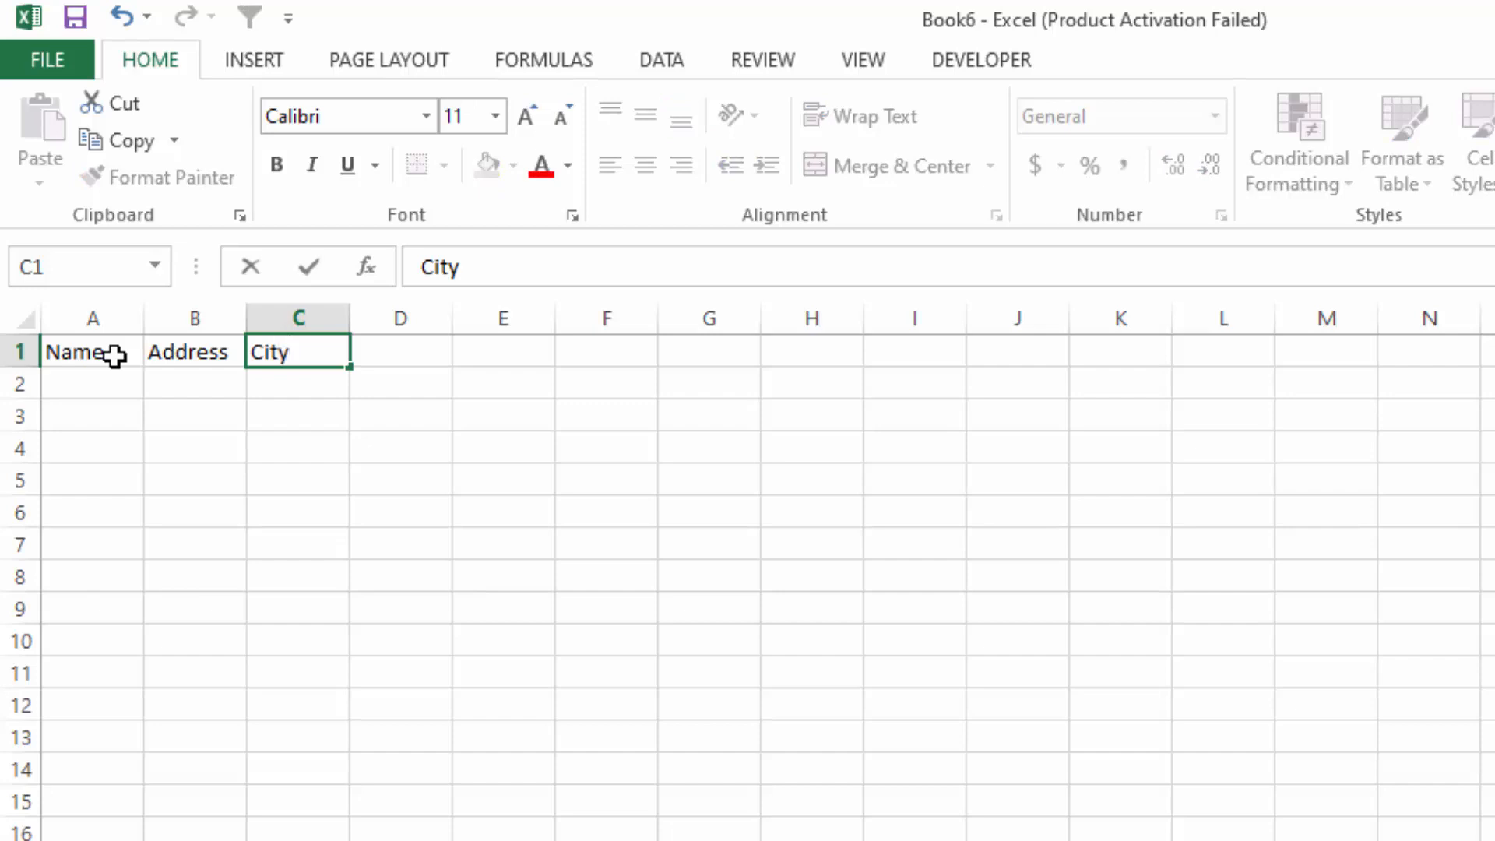
click(213, 437)
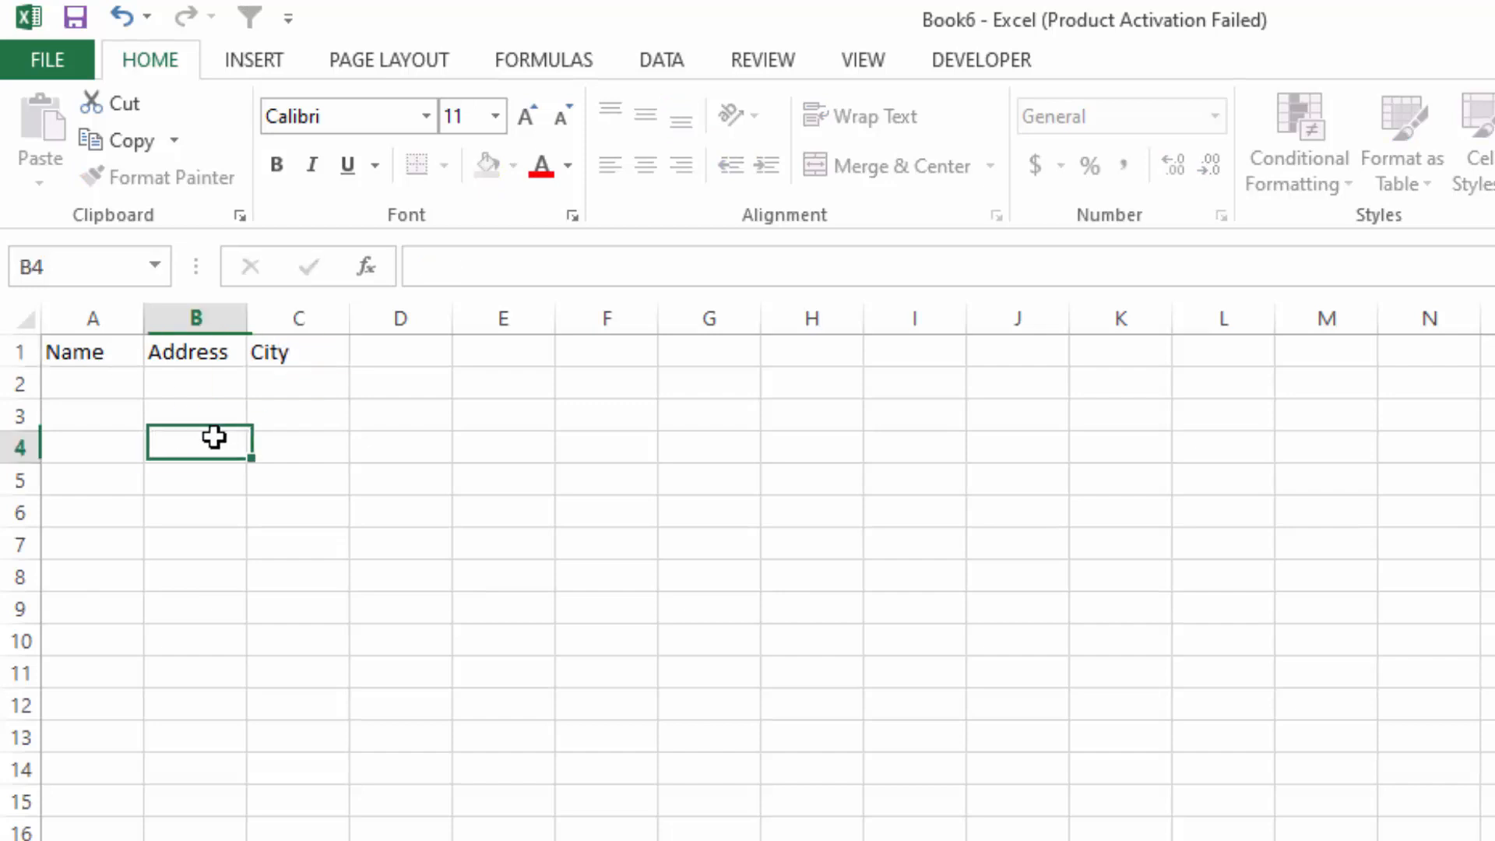
click(327, 373)
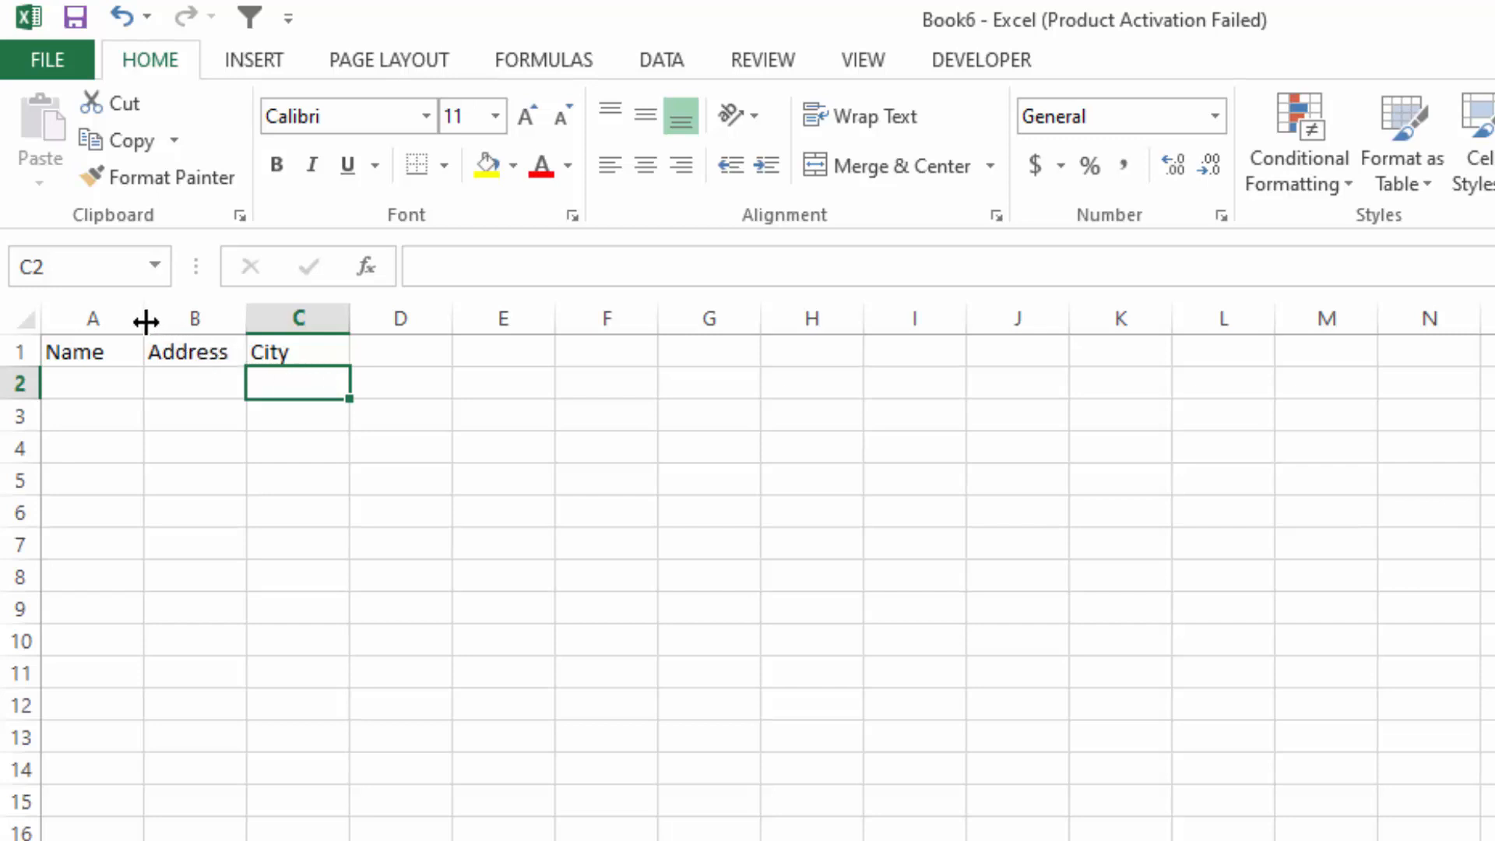
Step: Narrow column A and clear the headers from A1:C1
drag(145, 321, 254, 351)
key(Delete)
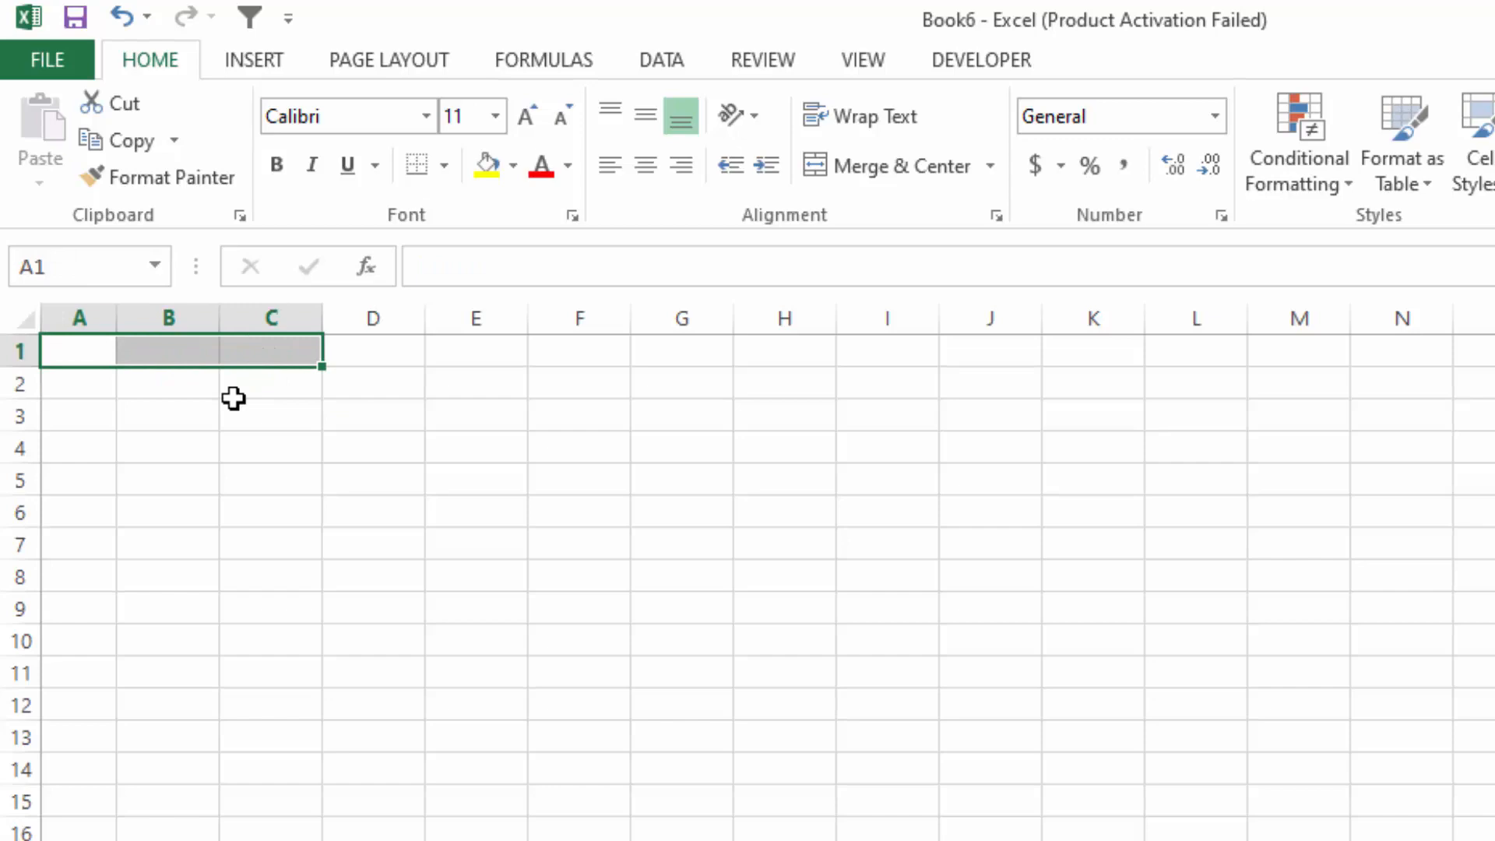
click(211, 441)
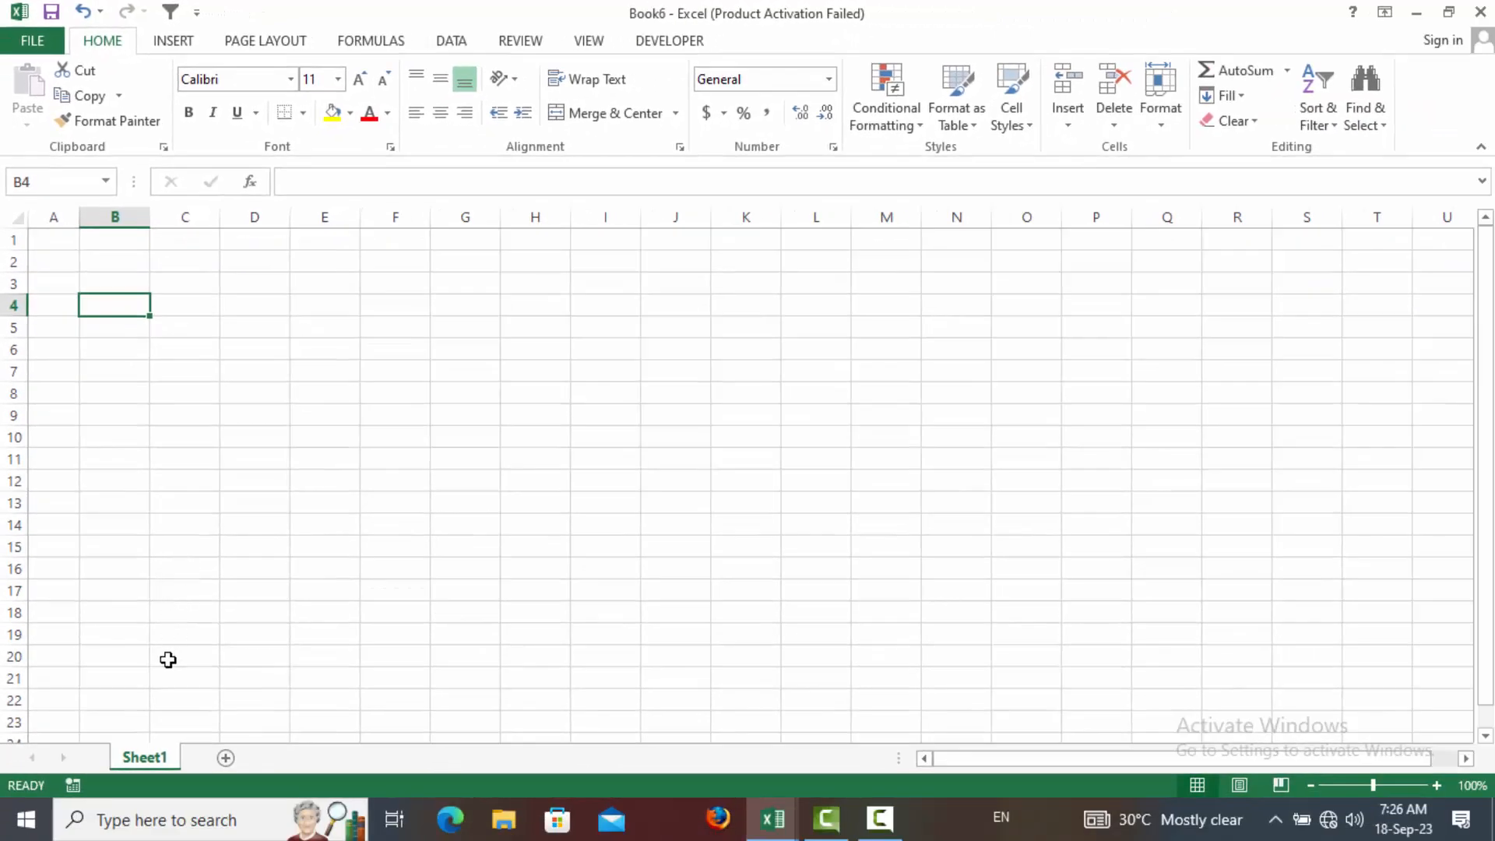
Step: Open the code of Sheet1 and add a Worksheet SelectionChange event procedure
right_click(161, 754)
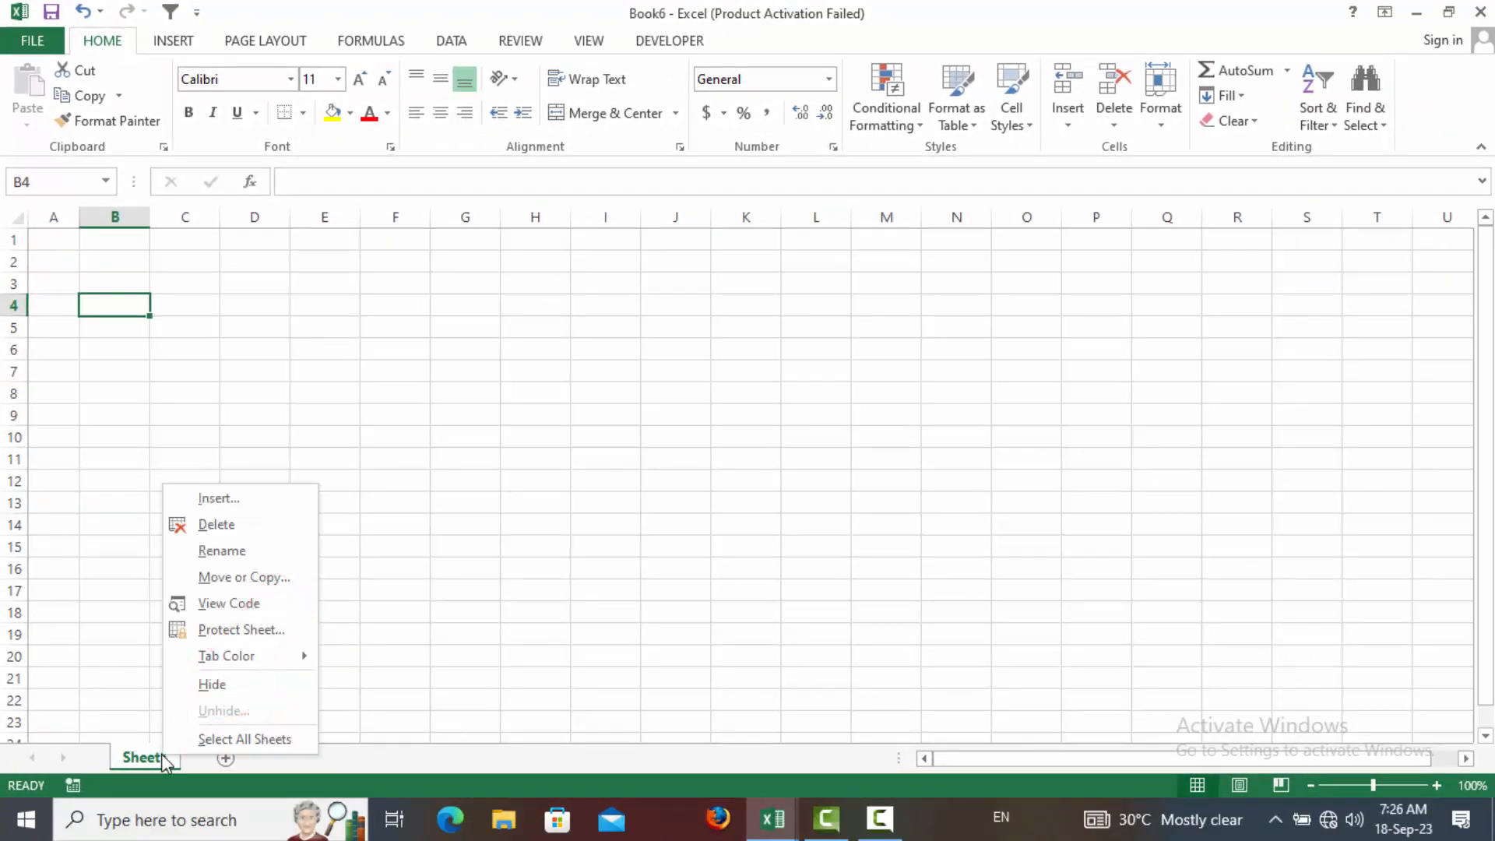
click(224, 612)
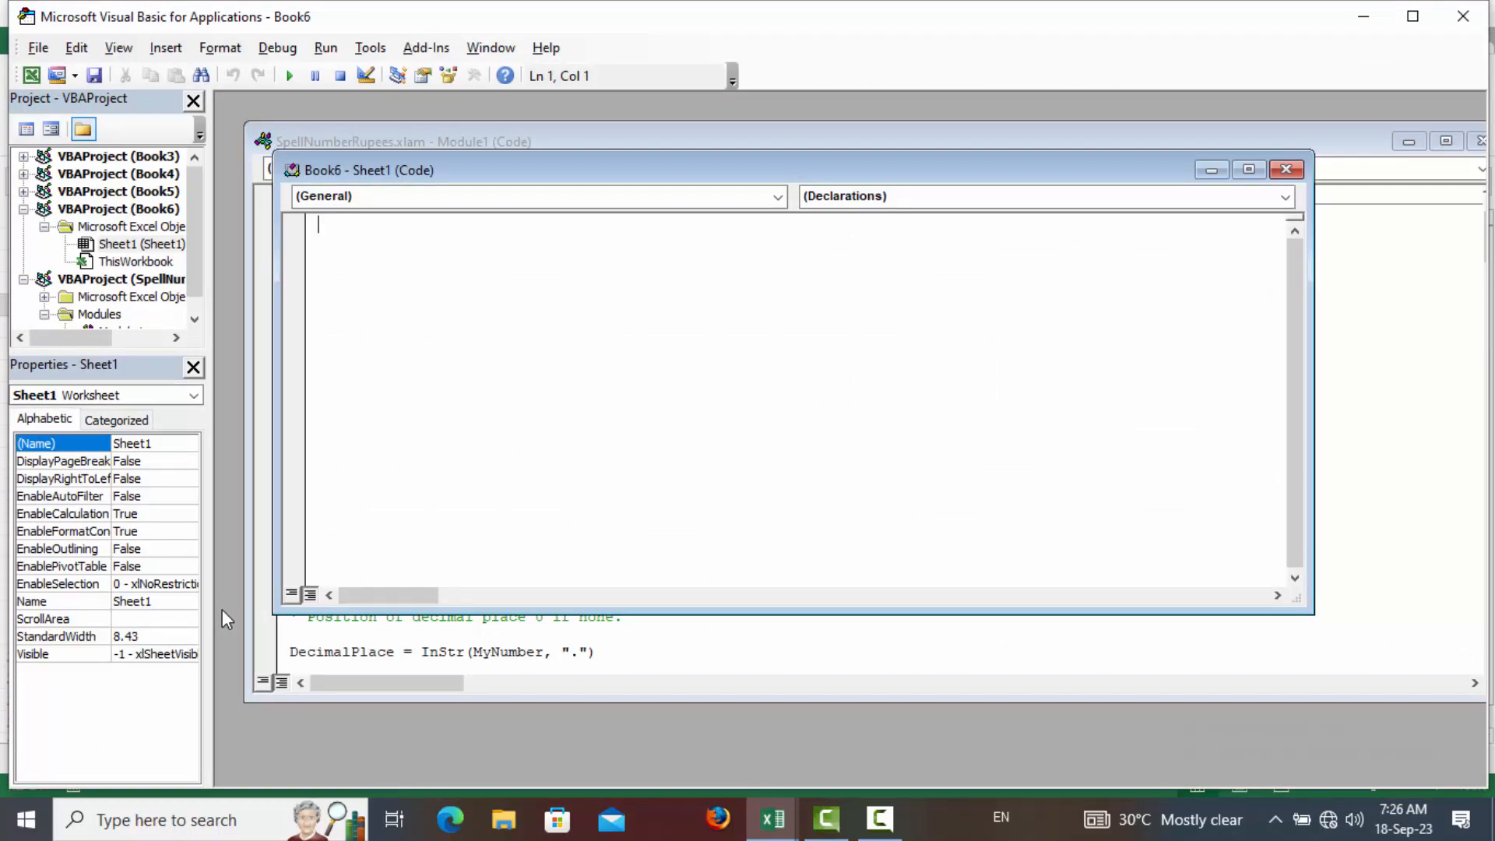
click(485, 199)
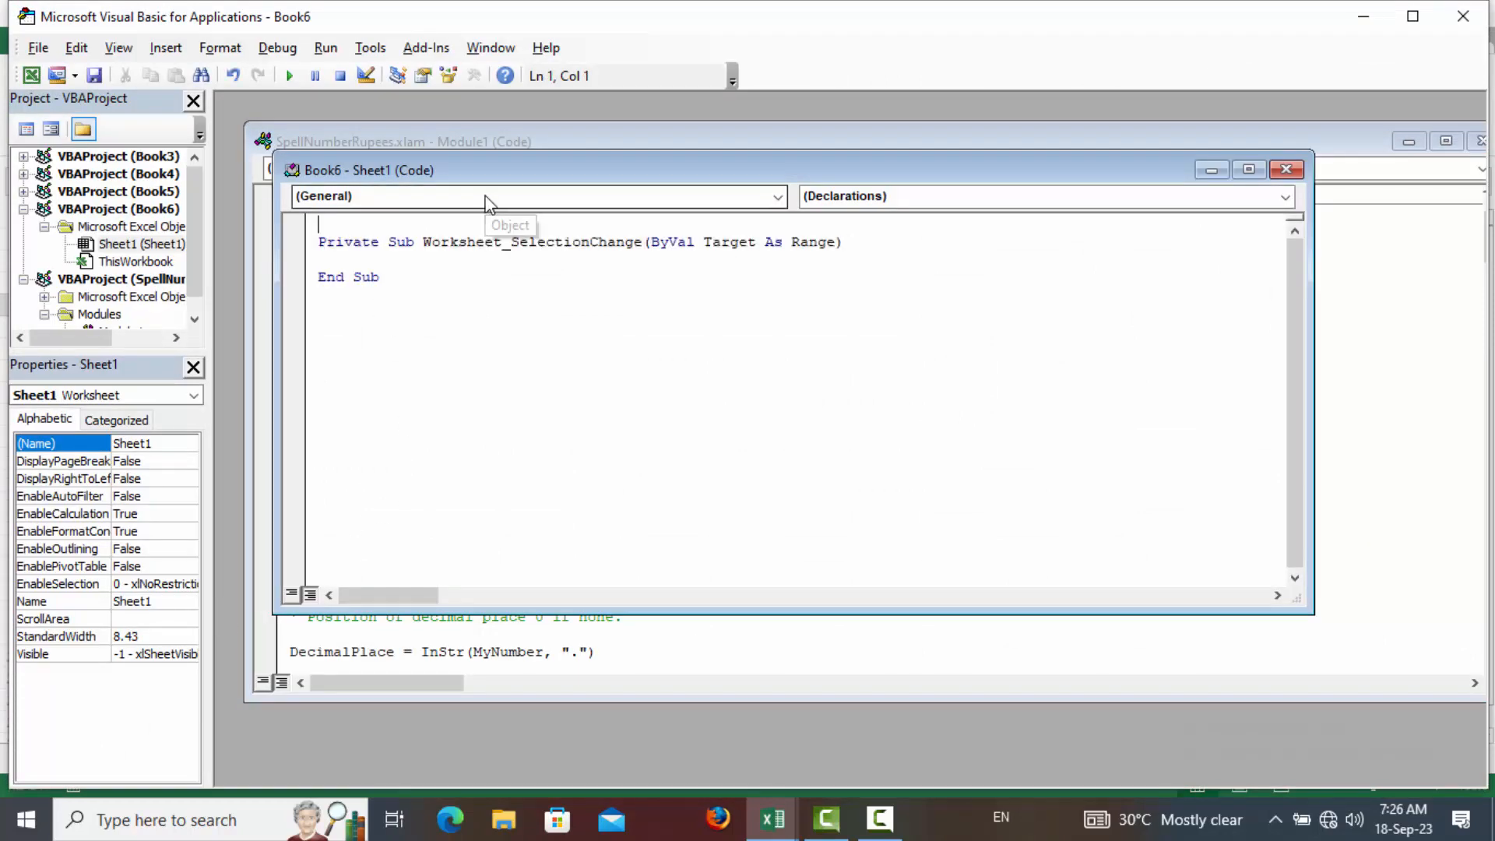
click(486, 199)
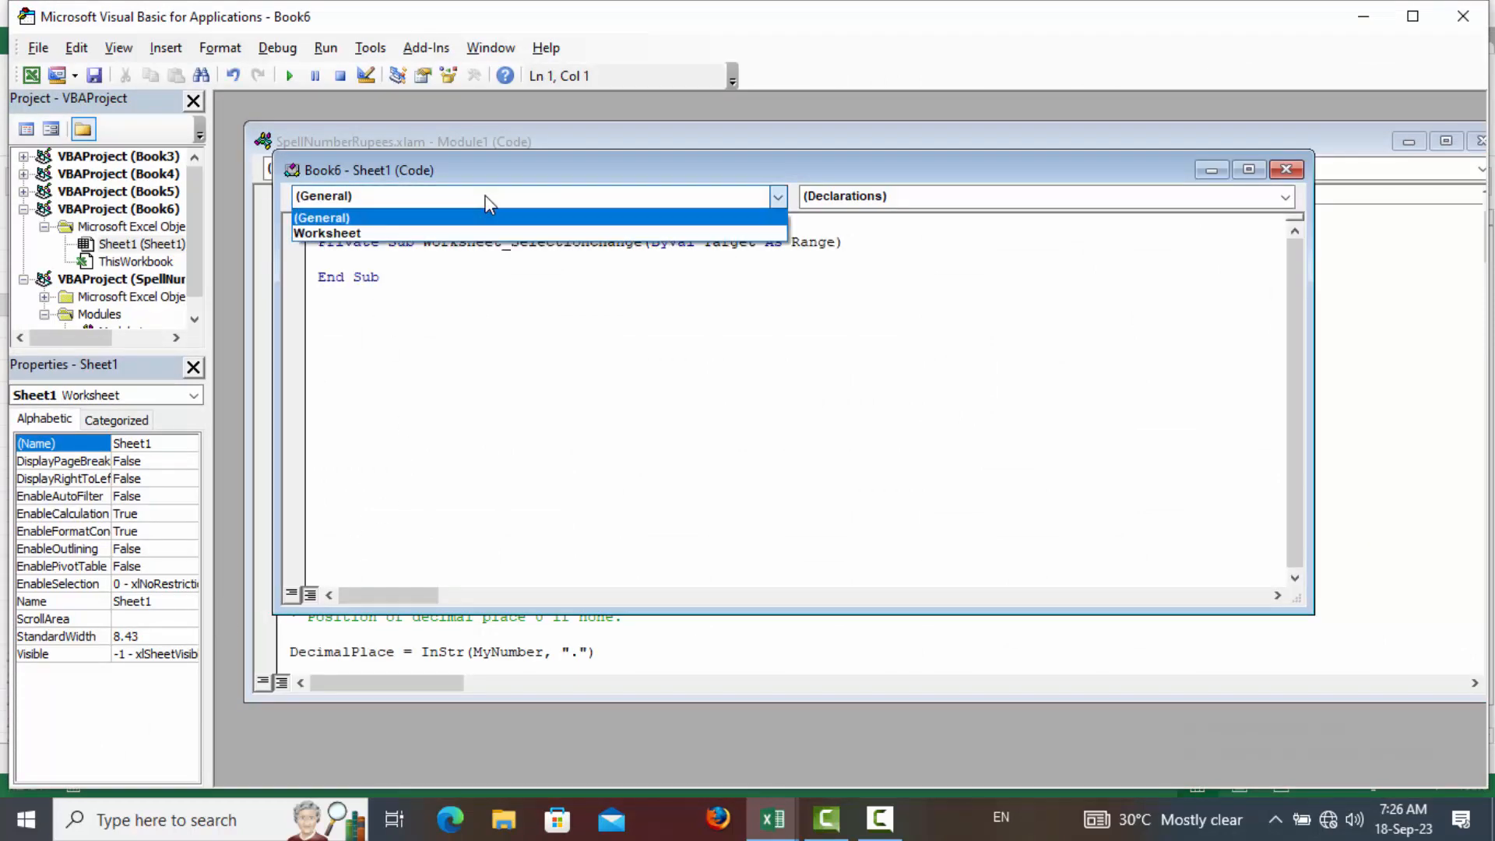
click(427, 234)
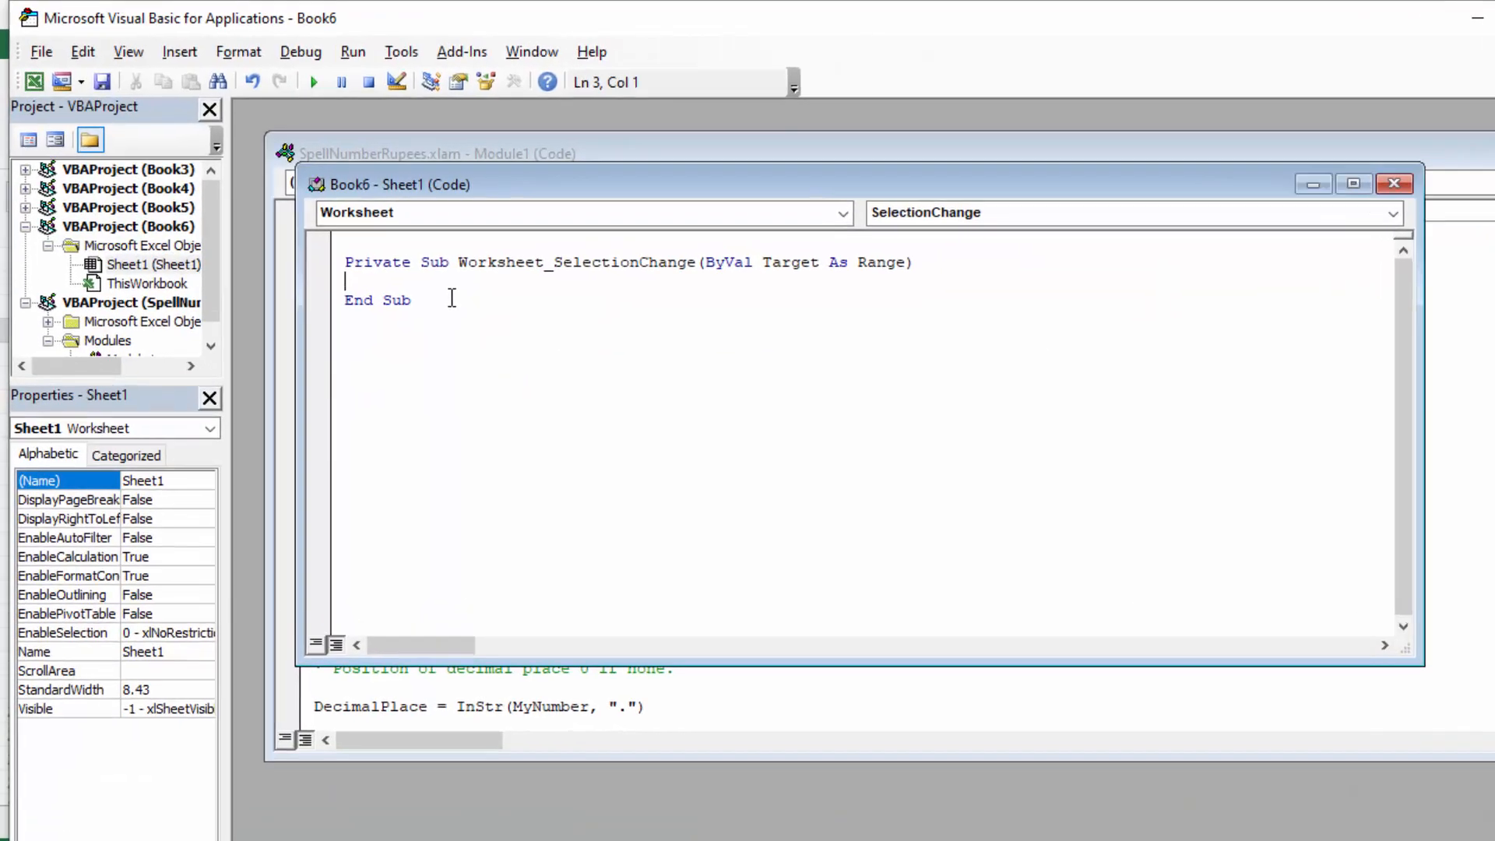
Step: Write the statement cells.EntireColumn.AutoFit inside the SelectionChange procedure
text(cells)
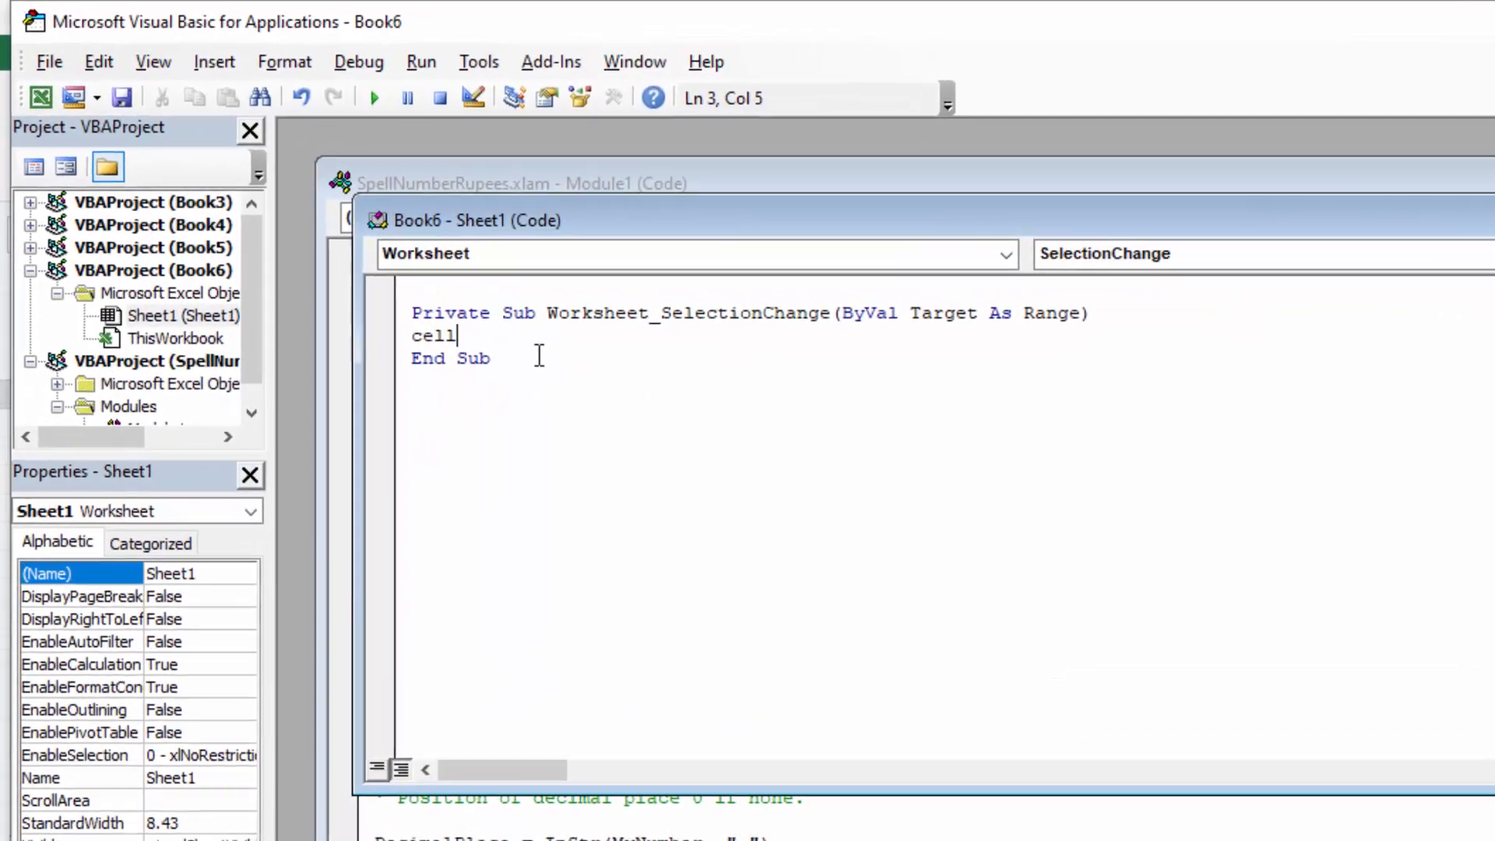
text(.ent)
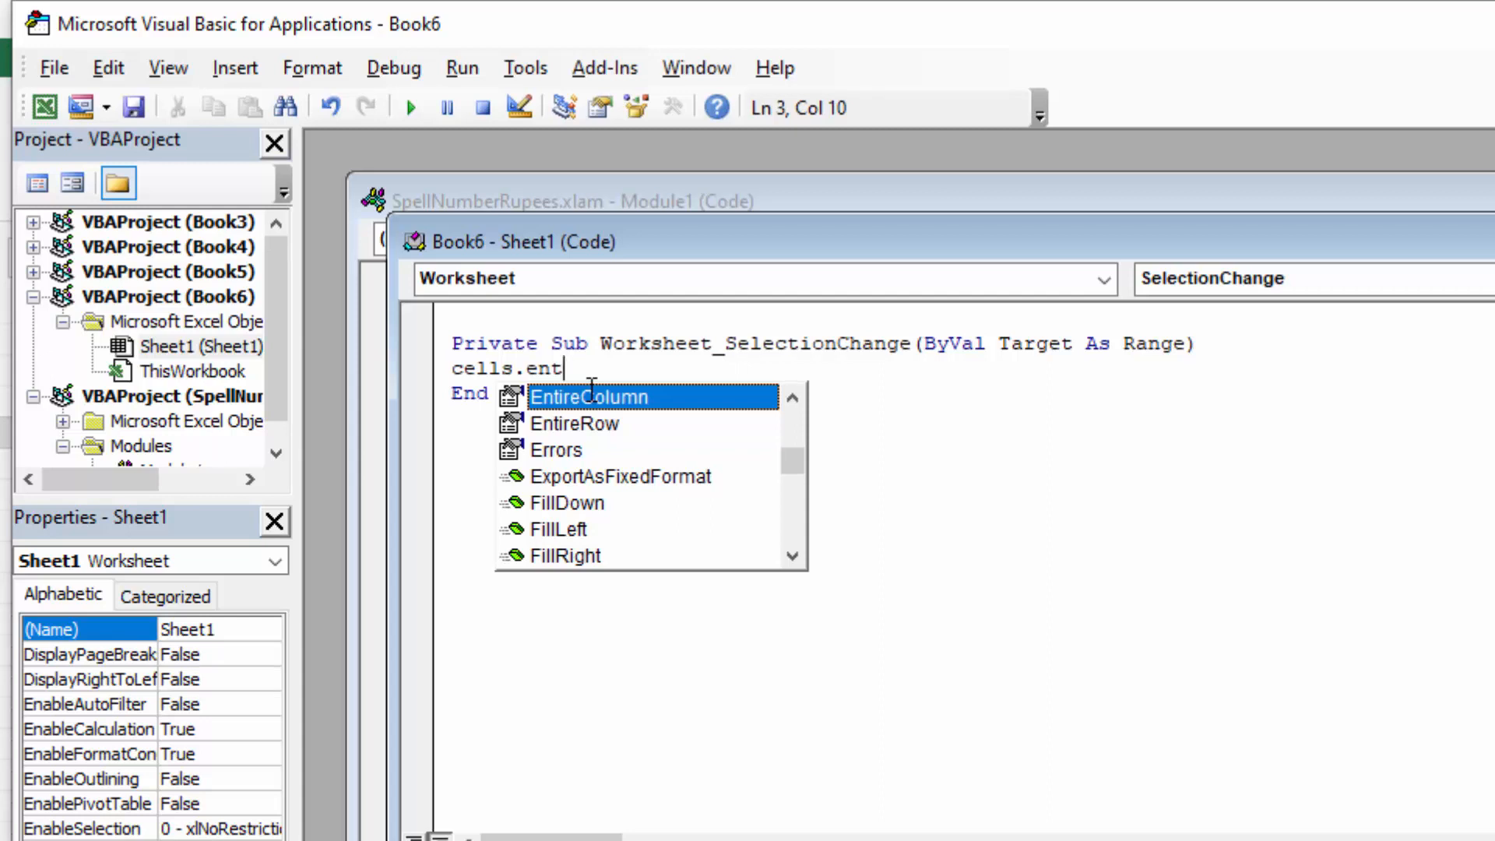
key(Tab)
text(.auto)
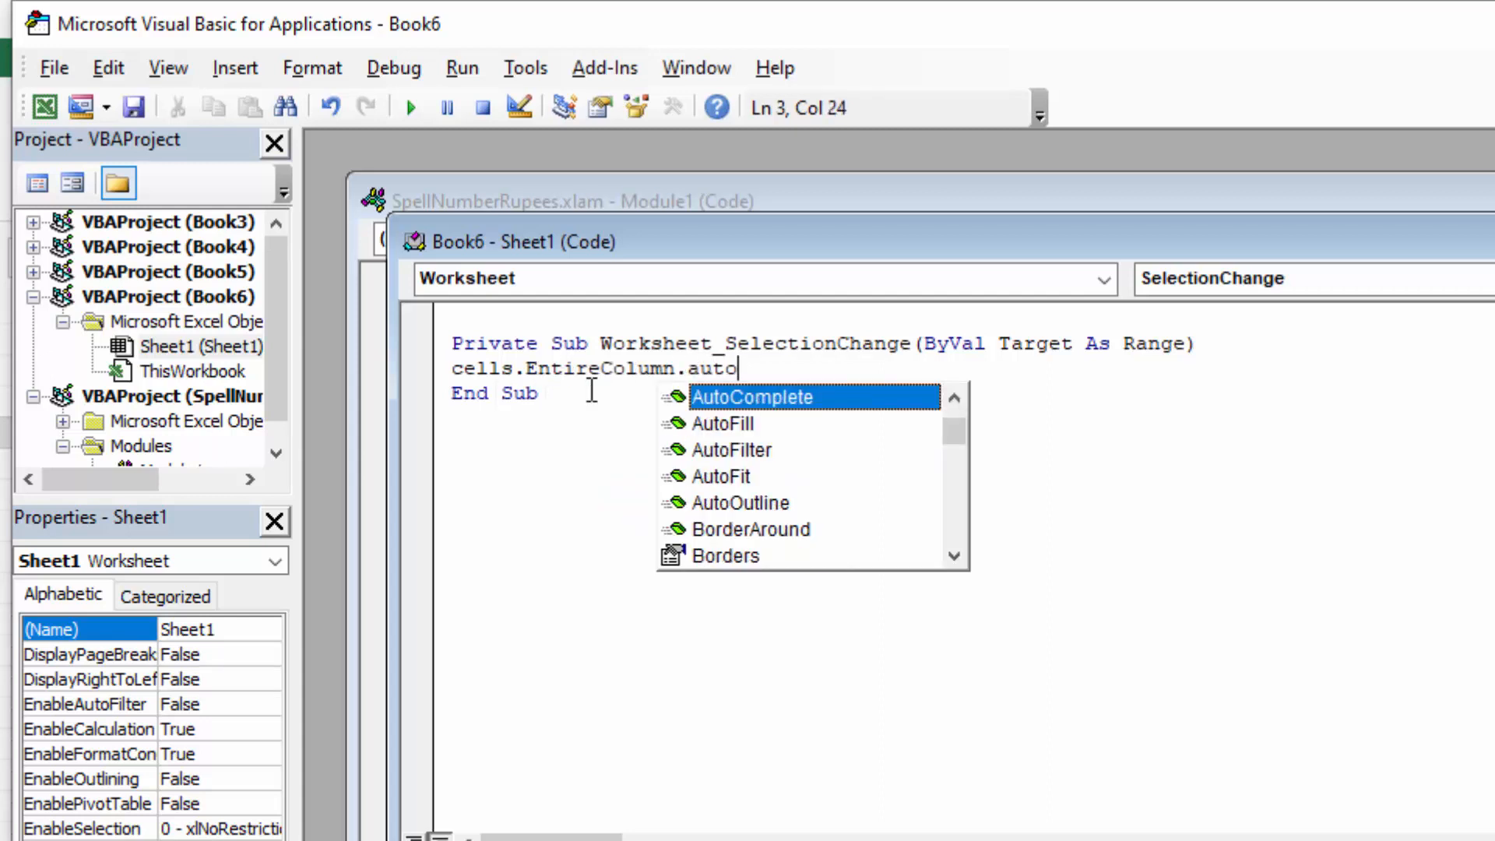
text(fi)
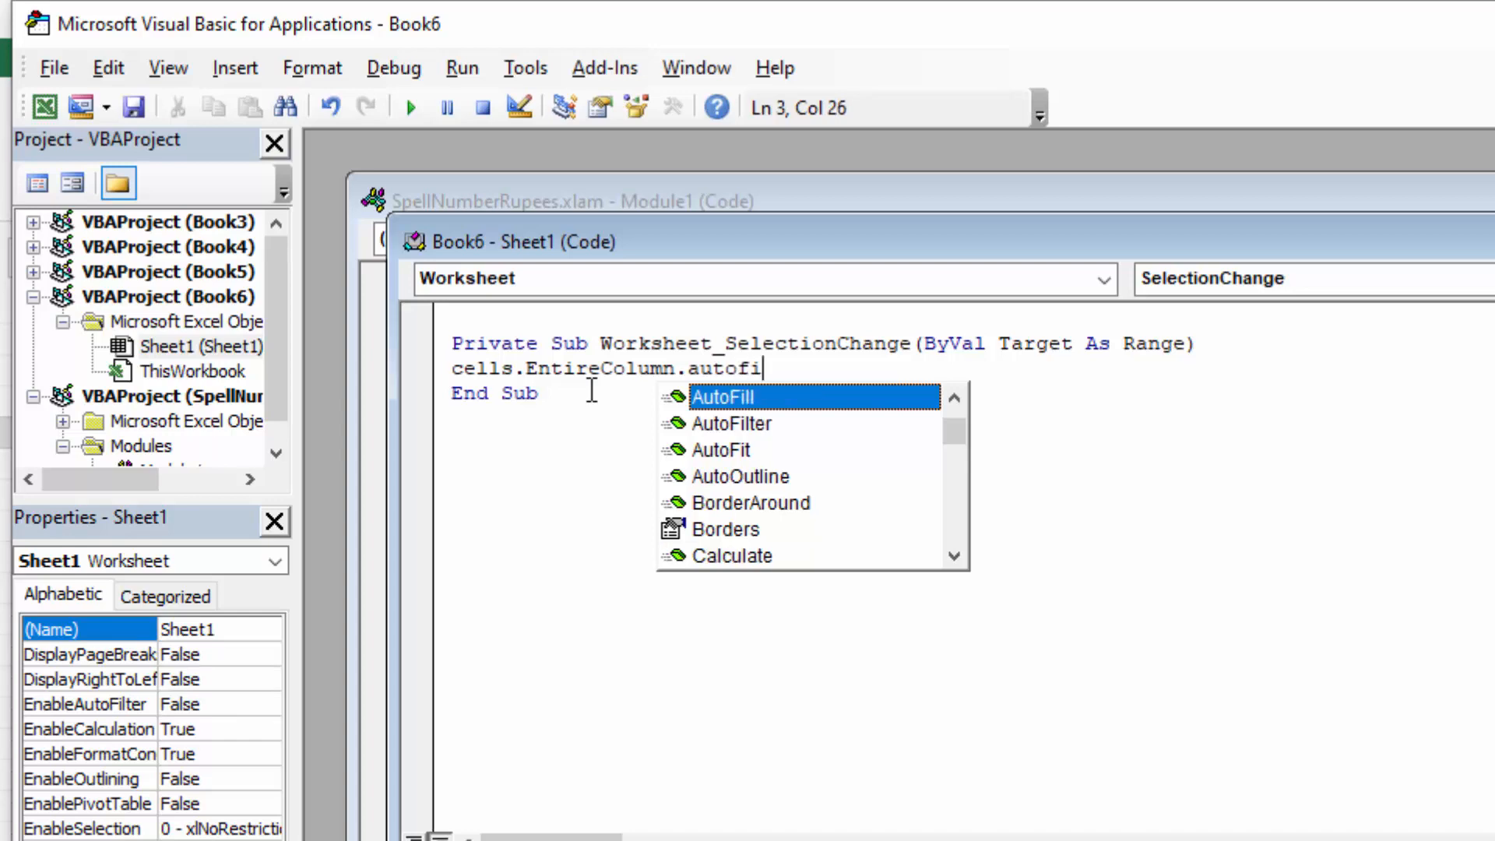
text(t)
key(Tab)
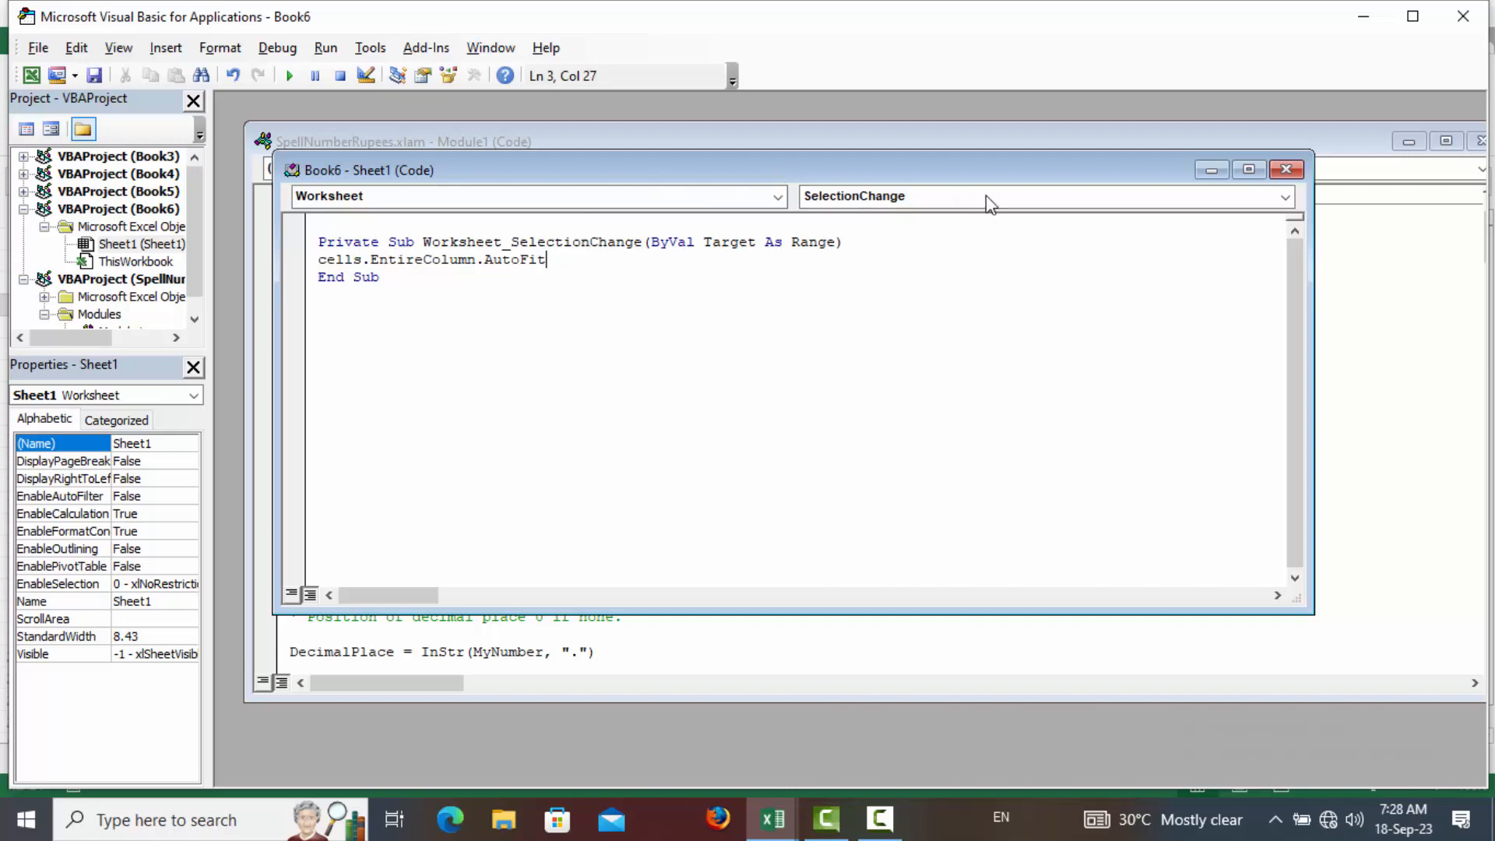
Step: Close the Sheet1 and Module1 code windows and return from the Visual Basic editor to the Book6 worksheet
click(1288, 170)
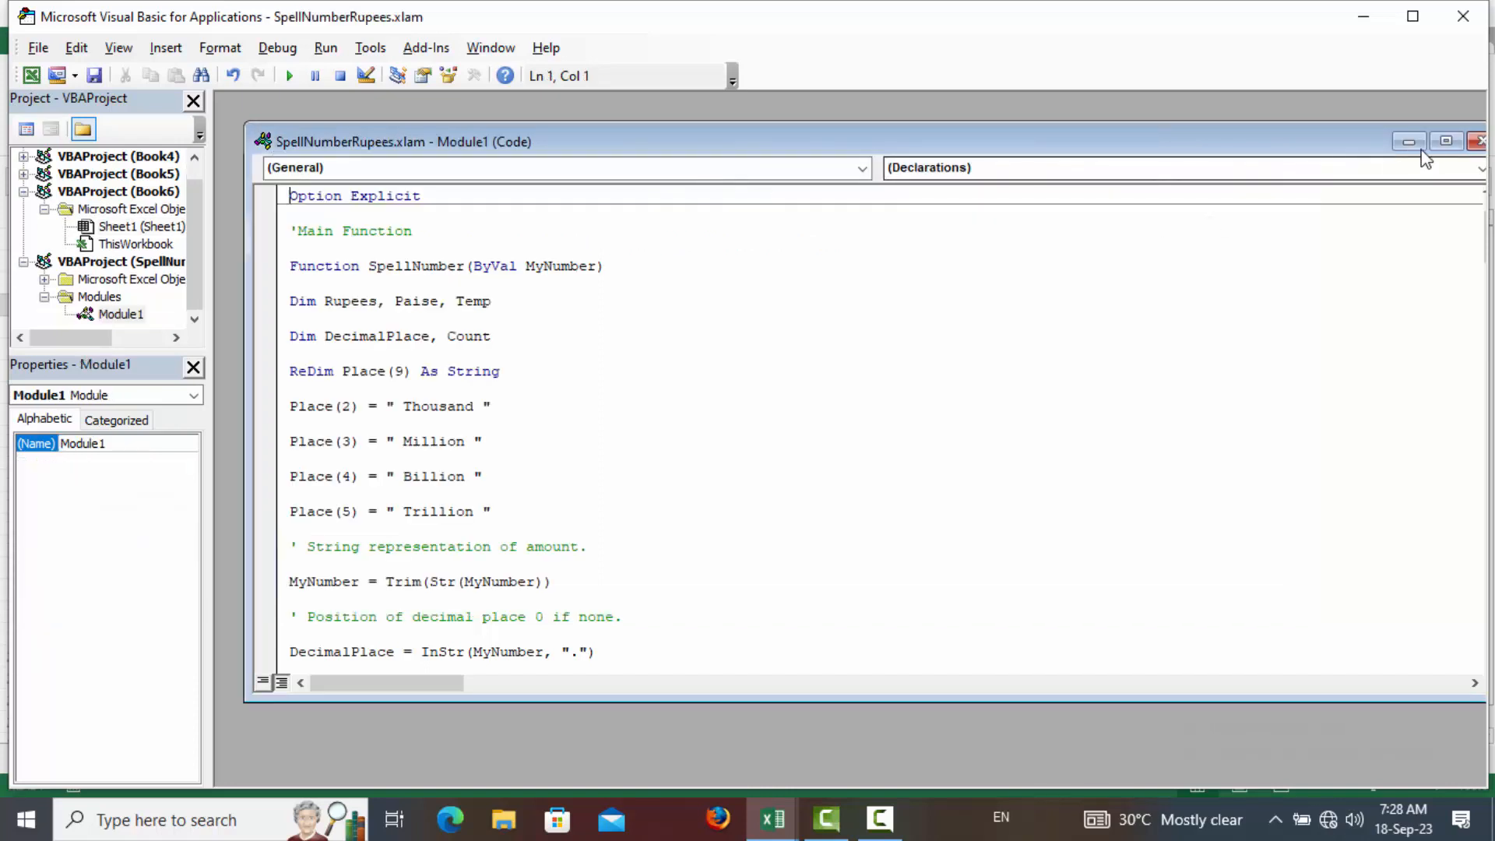
click(1479, 143)
click(1462, 15)
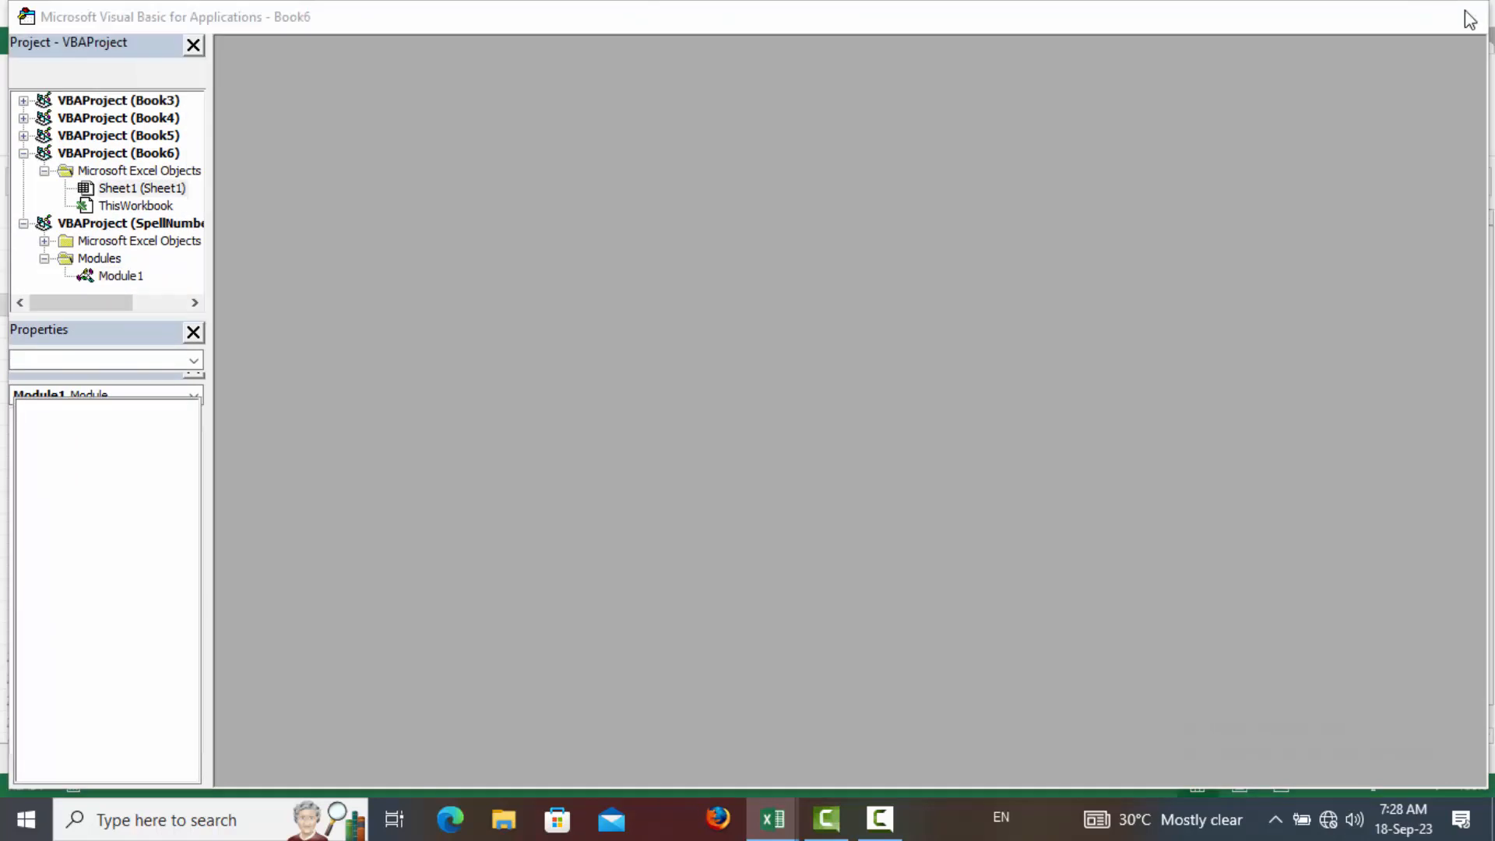
Step: Enter the headers Name, Address and City in cells A1 to C1 of the Book6 worksheet
click(91, 339)
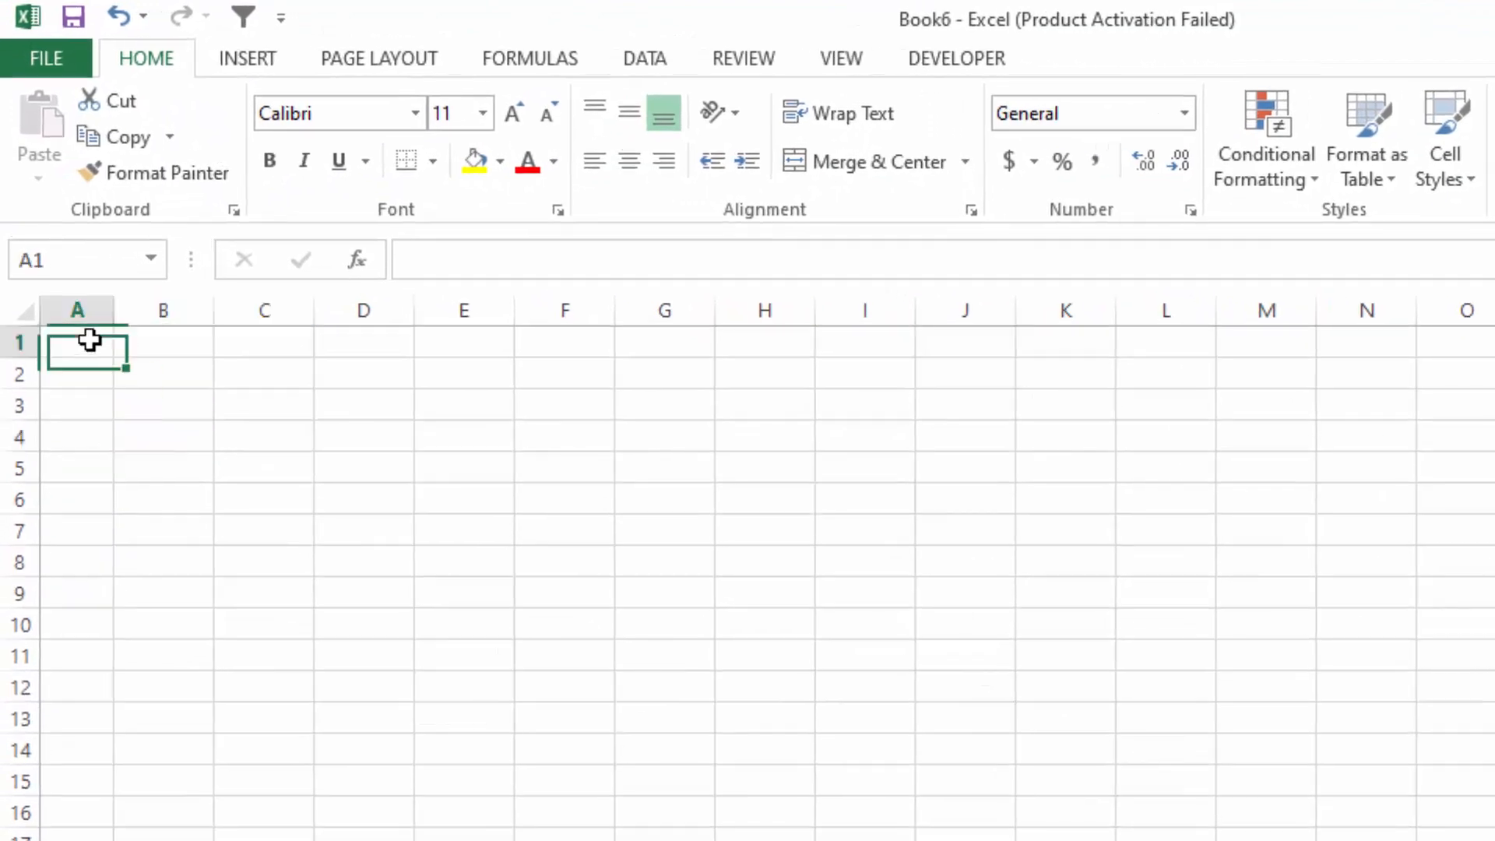
text(Name)
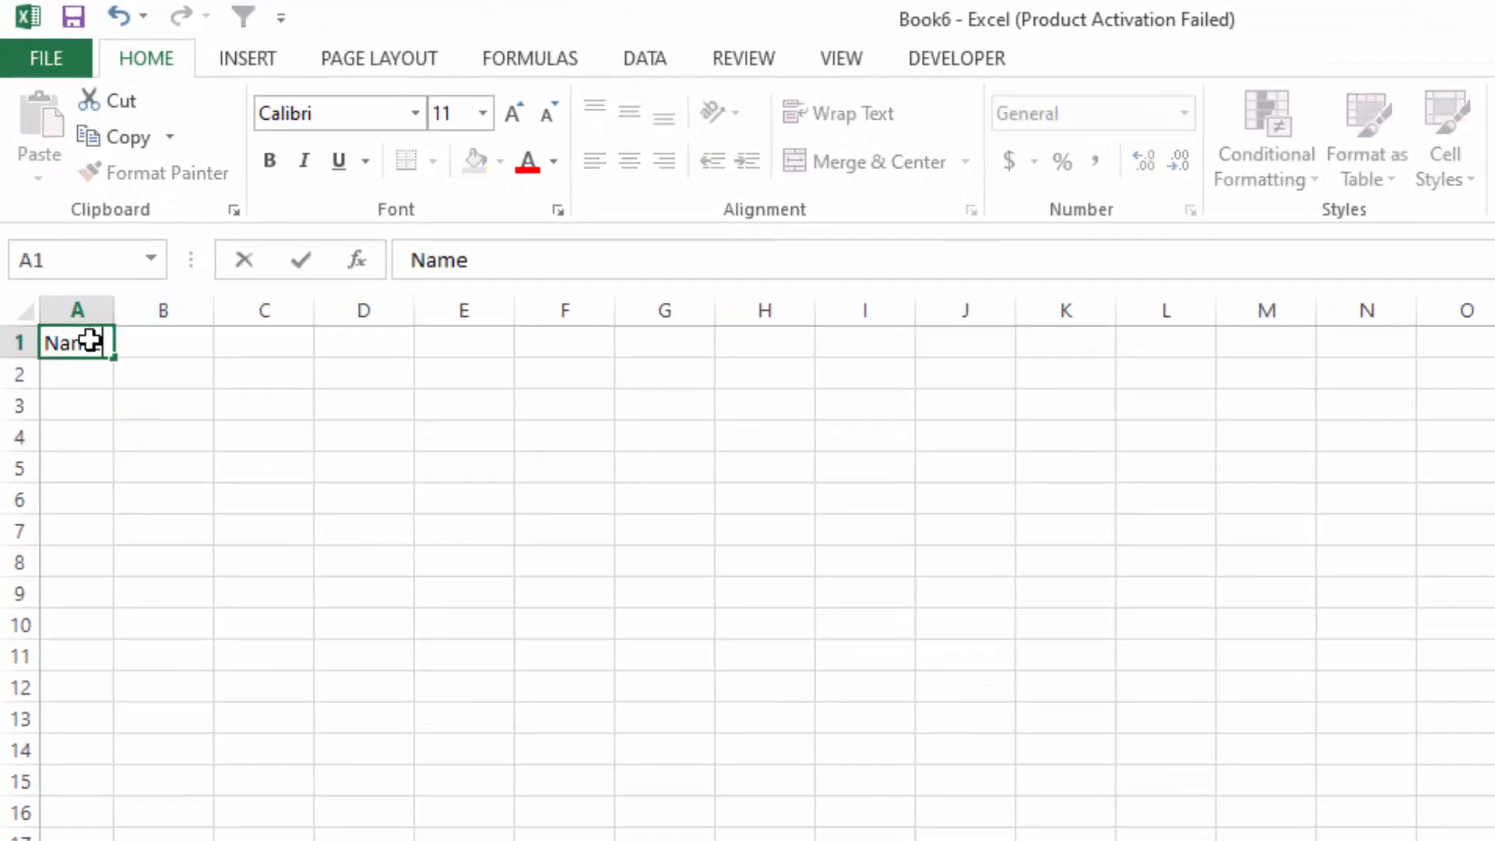
key(Tab)
text(Address)
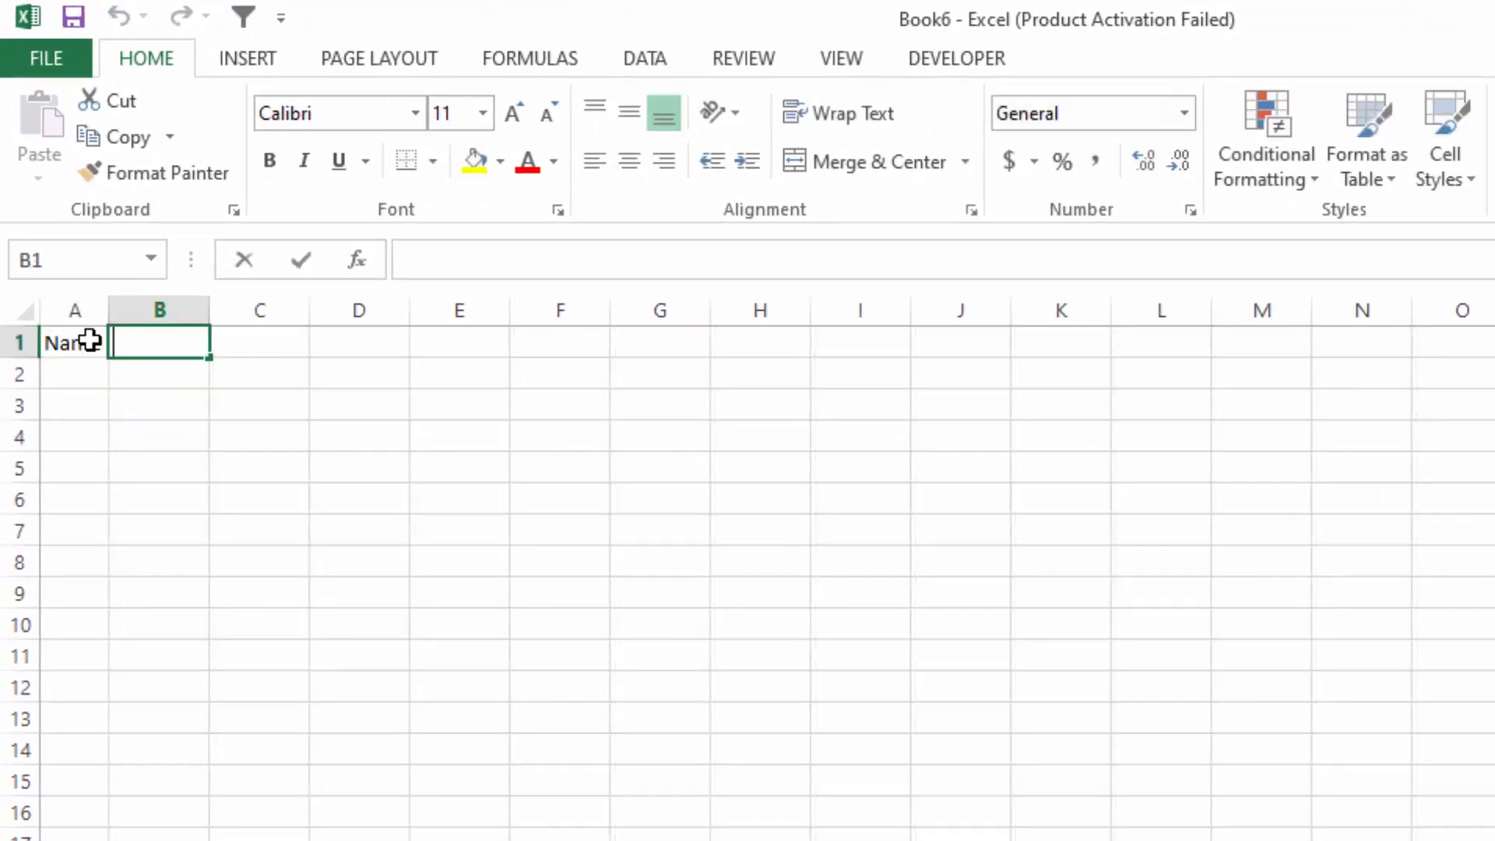
key(Tab)
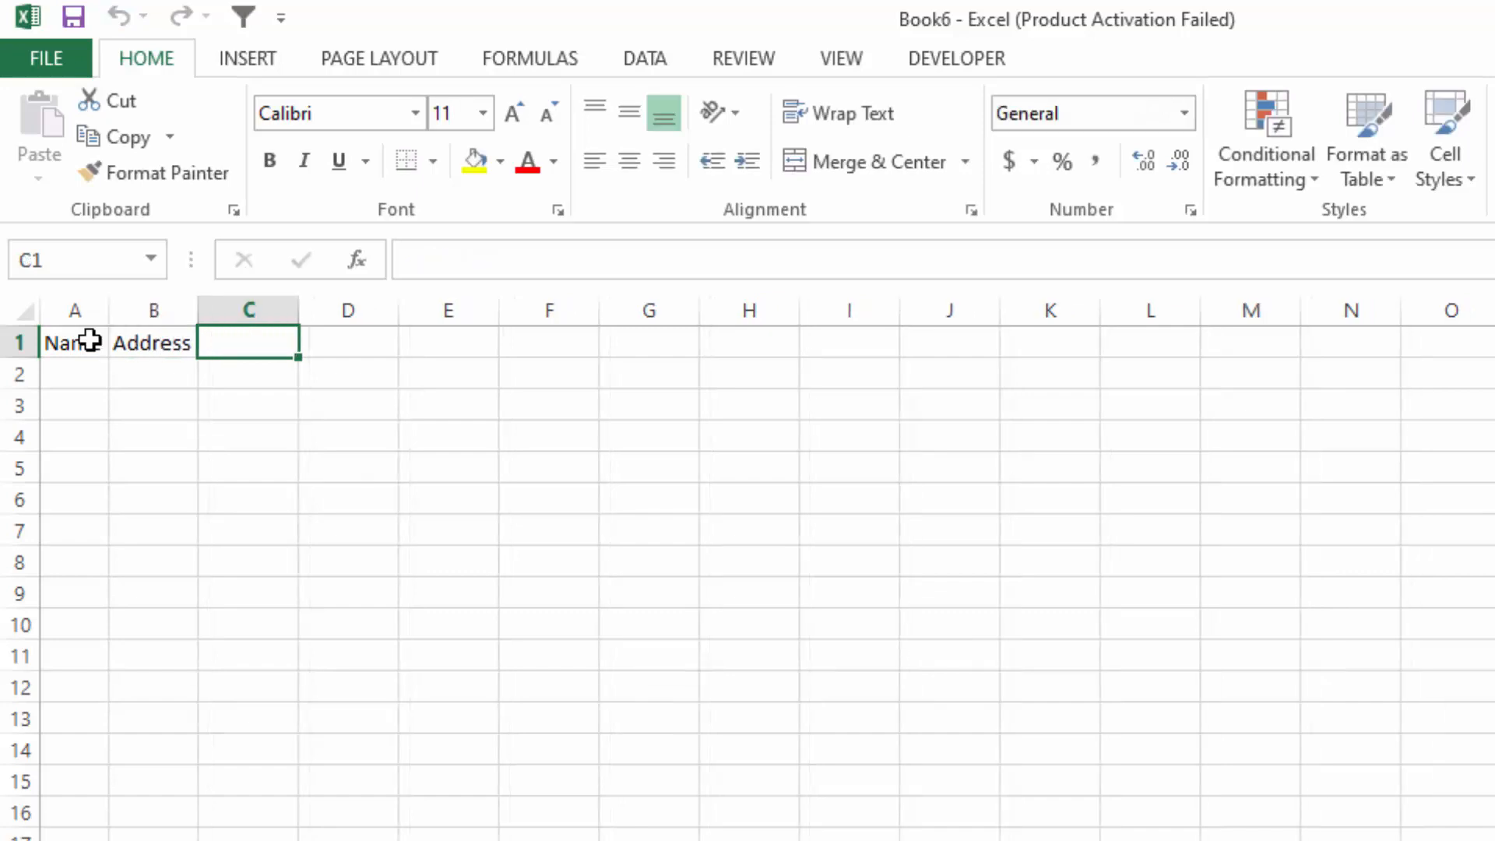
text(City)
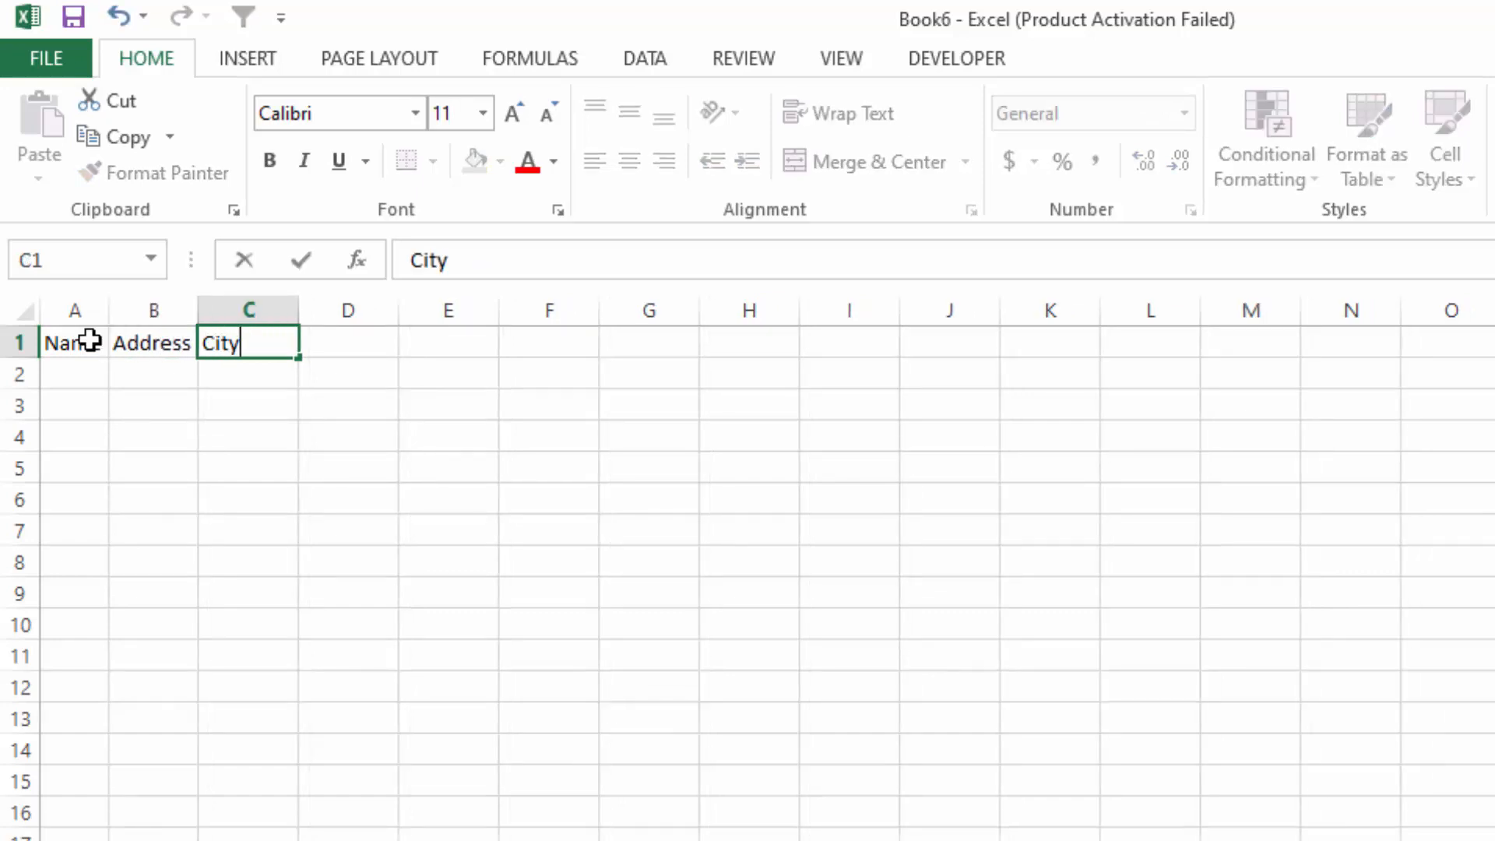
key(Tab)
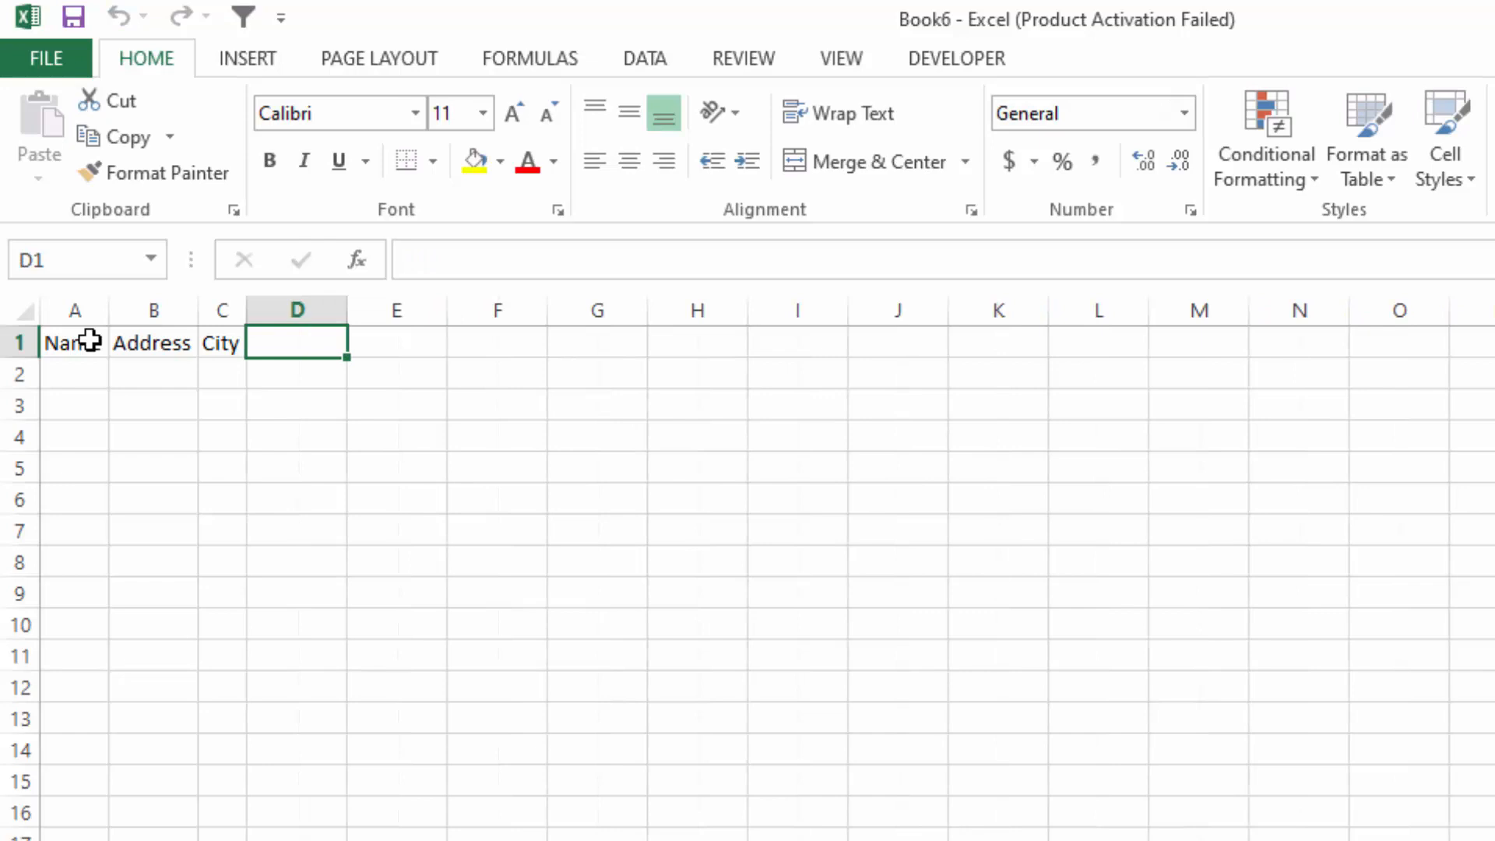
Step: Enter the long text Mohan Das Karam Chandra gandih in cell D1 to test the automatic column fitting
text(Mohan D)
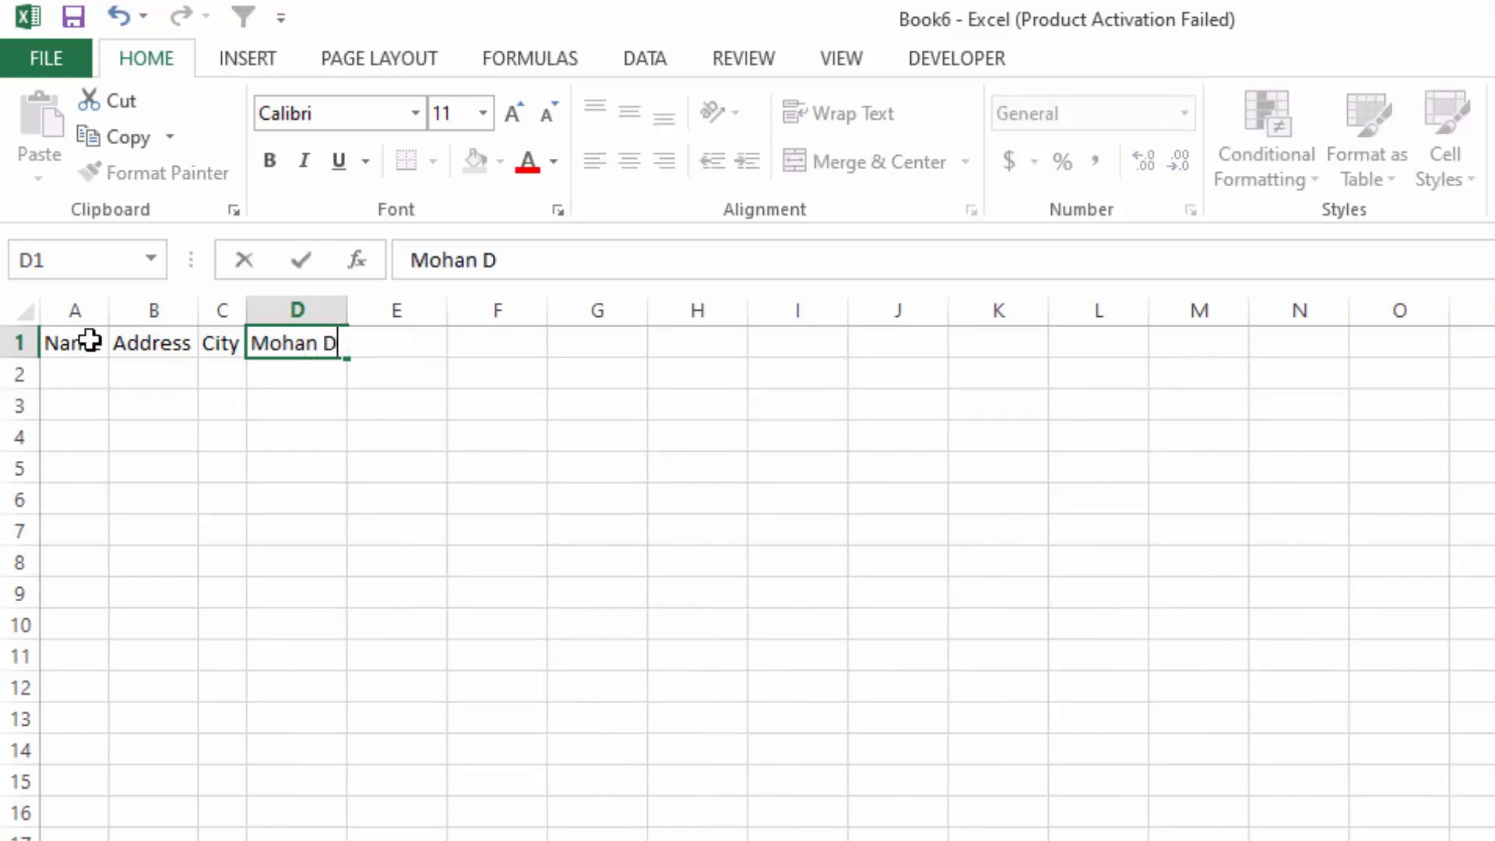
text(as Kaar)
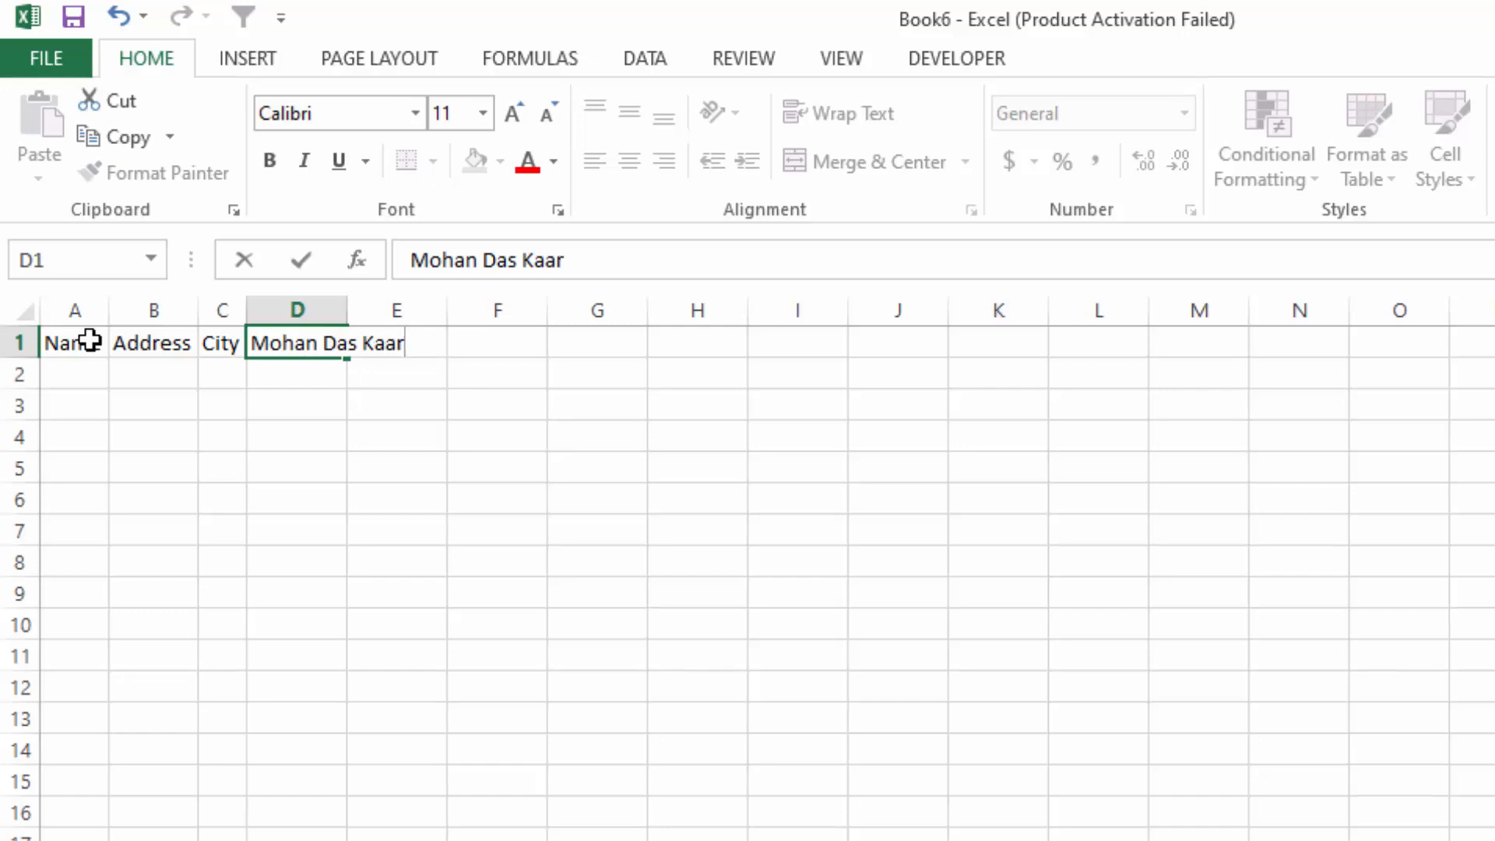
key(BackSpace)
key(BackSpace)
text(ram Chandra)
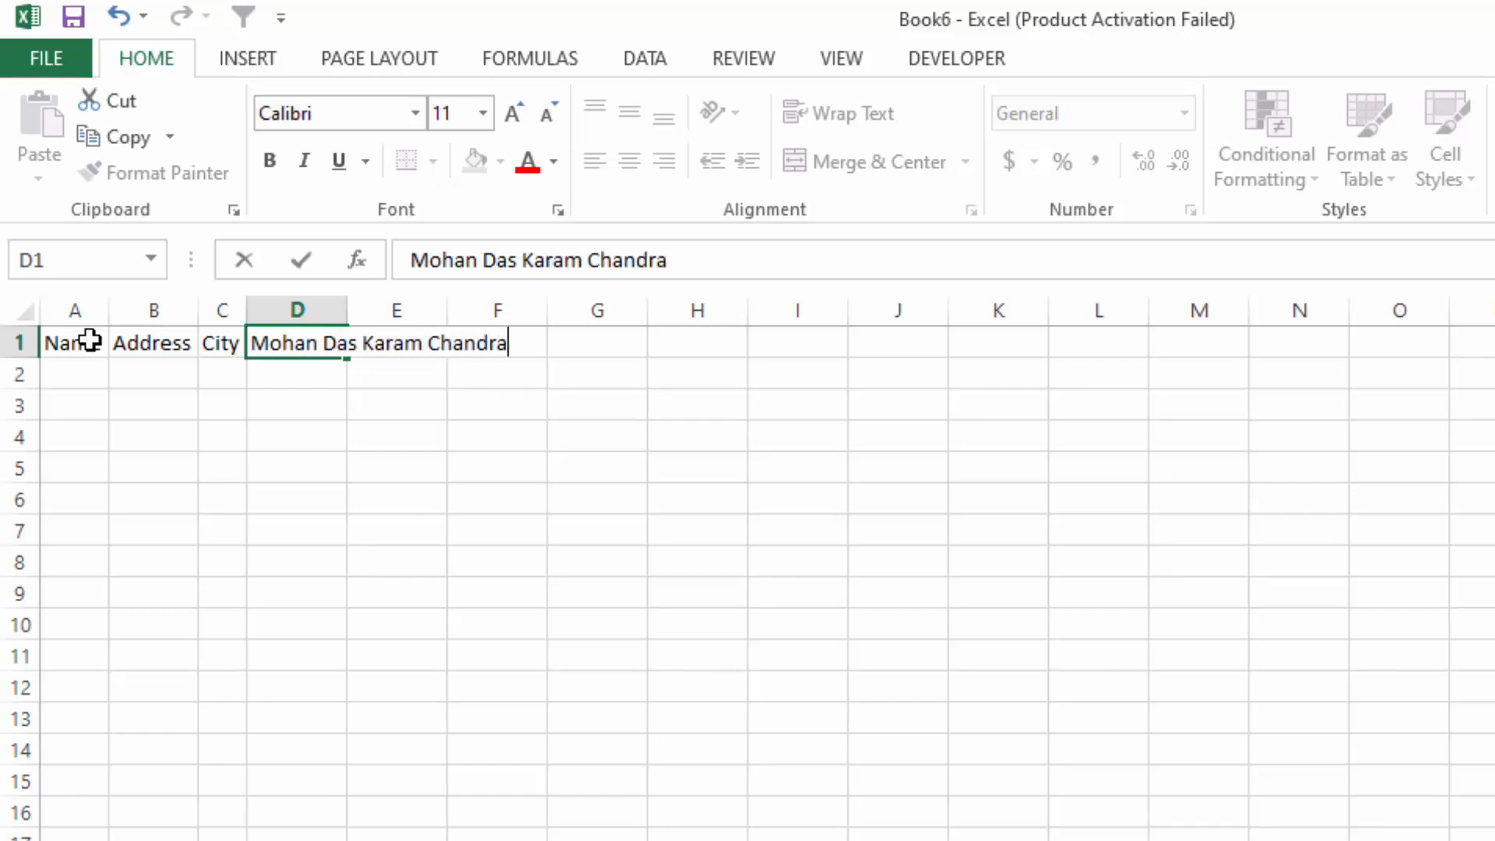
text( gandih)
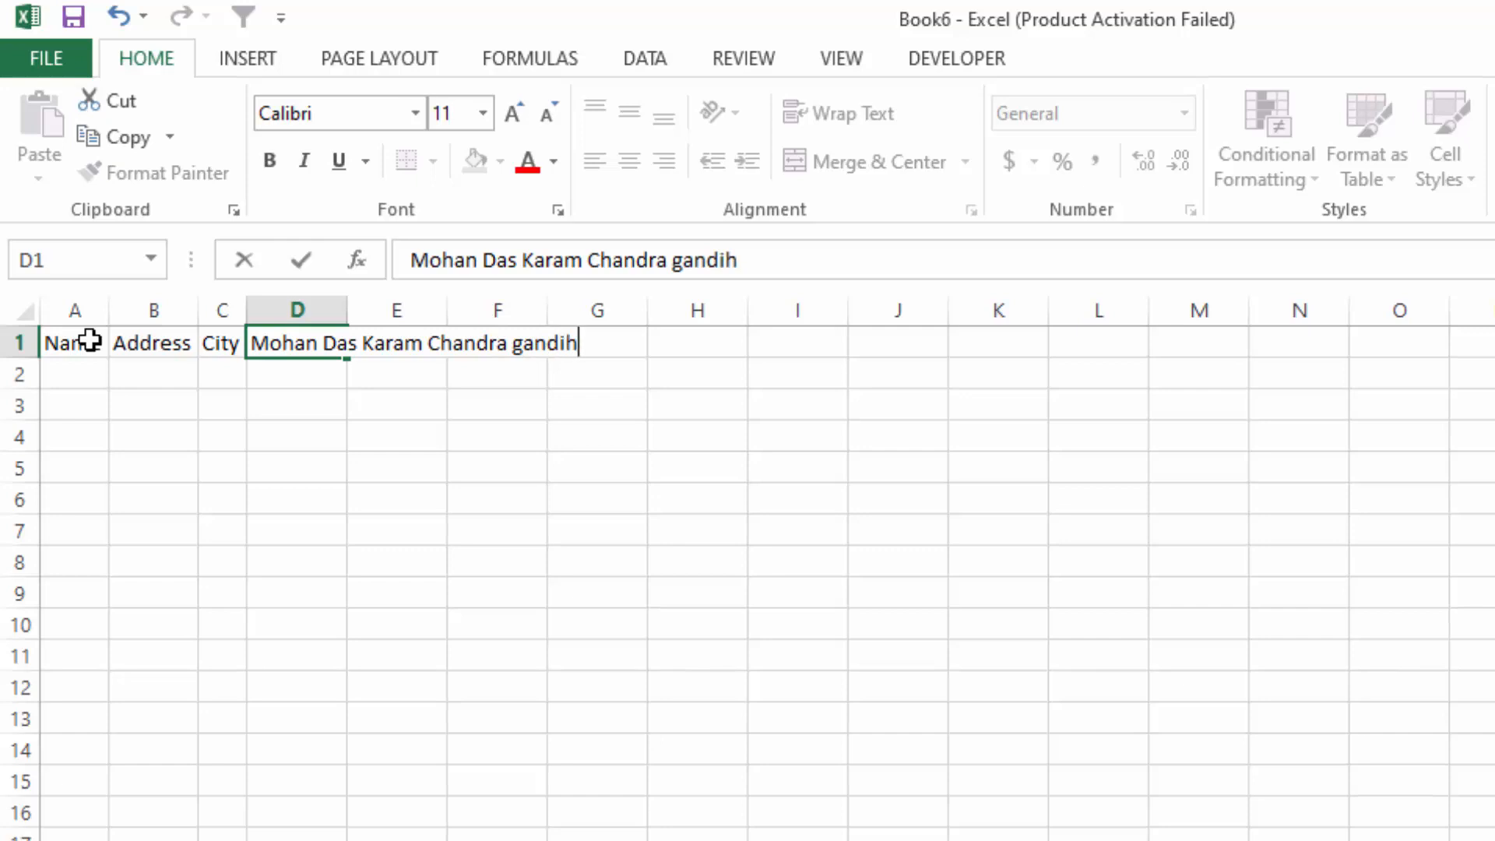
key(Tab)
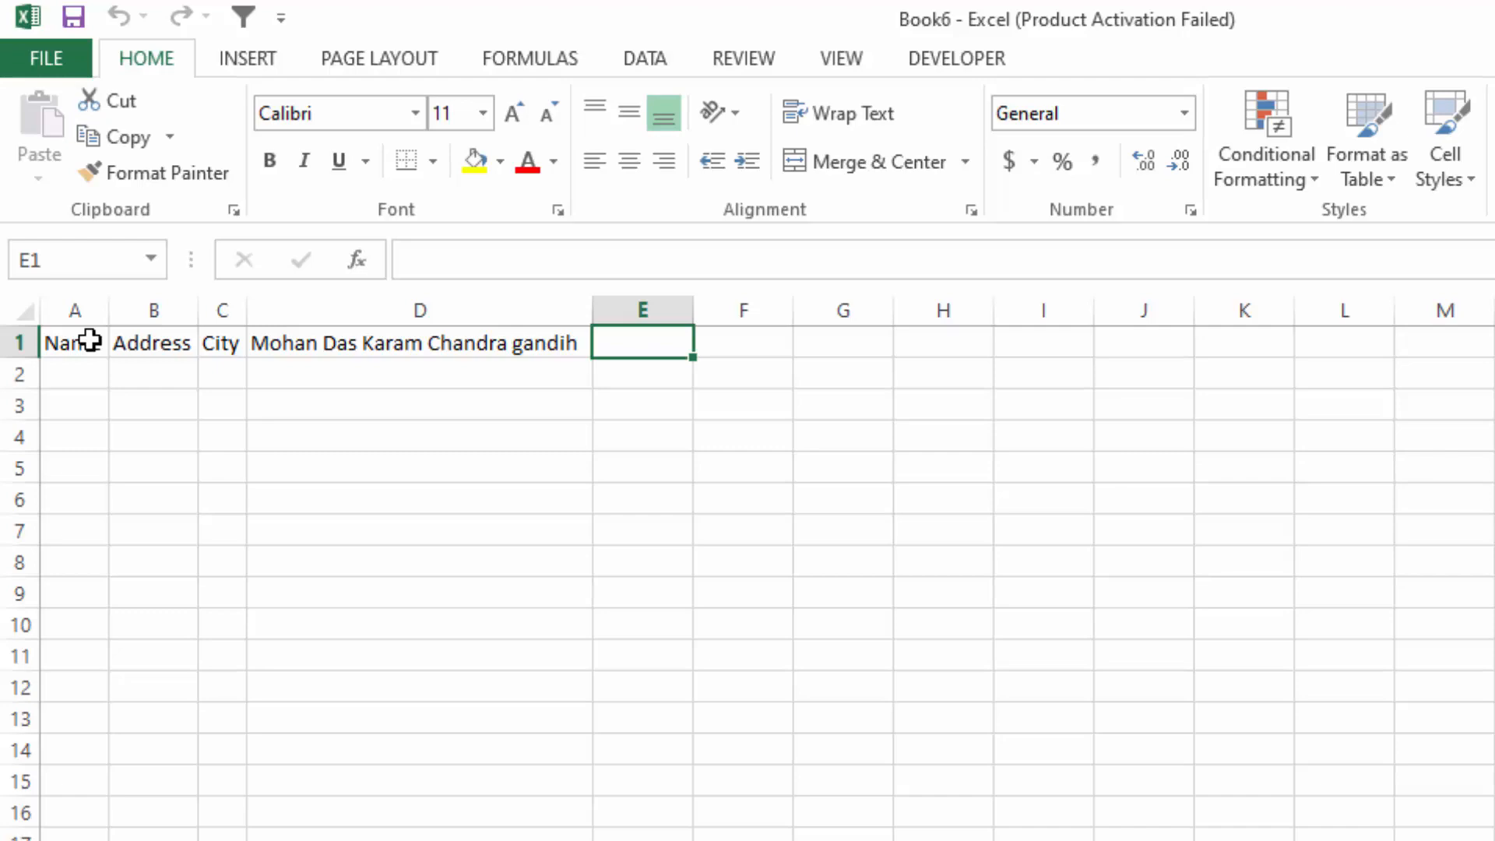
Step: Create a new blank workbook and enter Name in cell B1 and SBI in cell B2
key(ctrl+n)
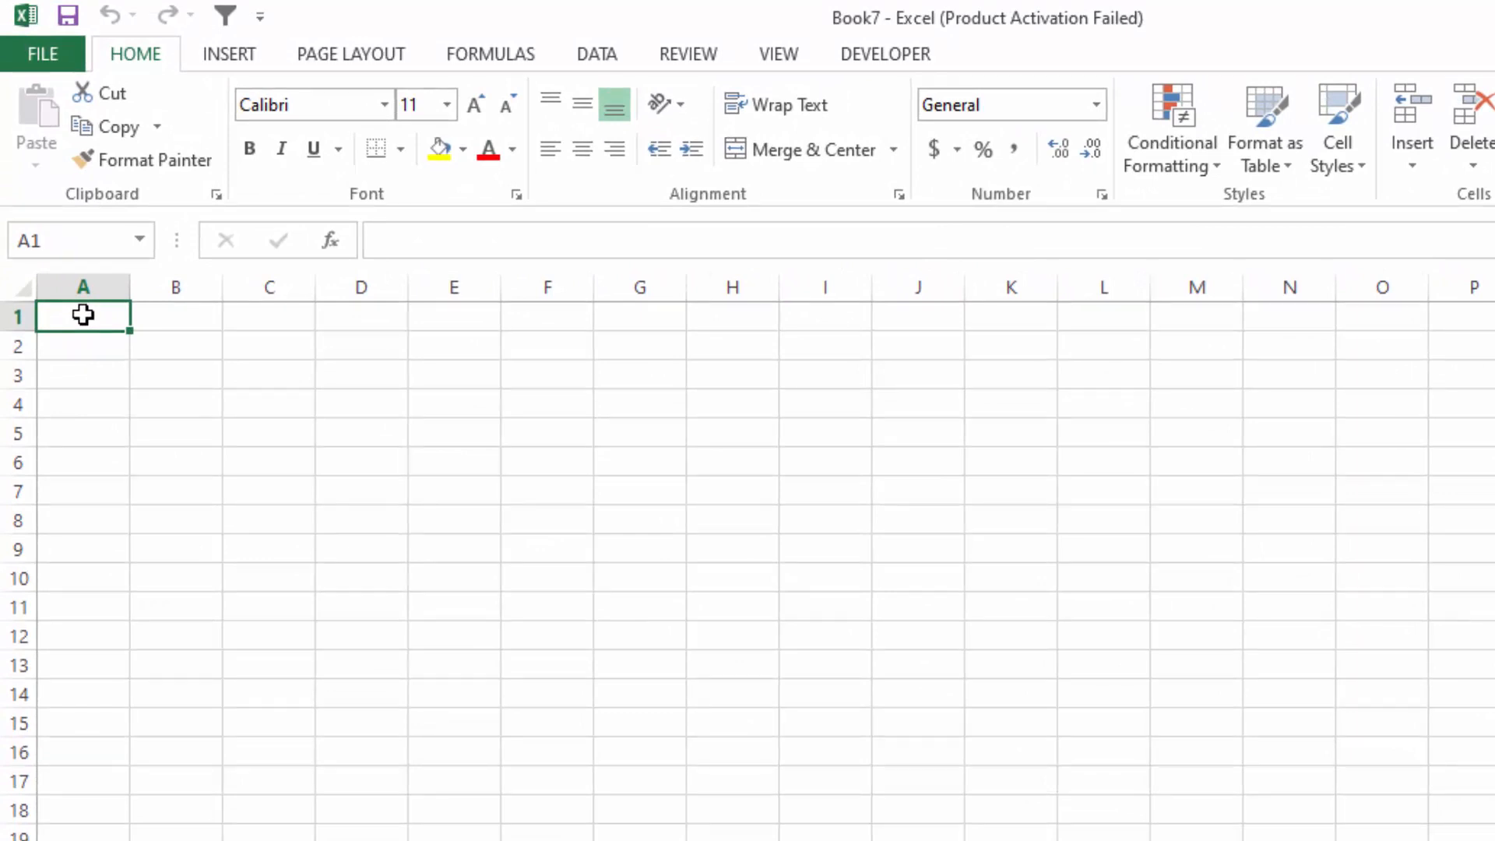
click(168, 330)
text(Name)
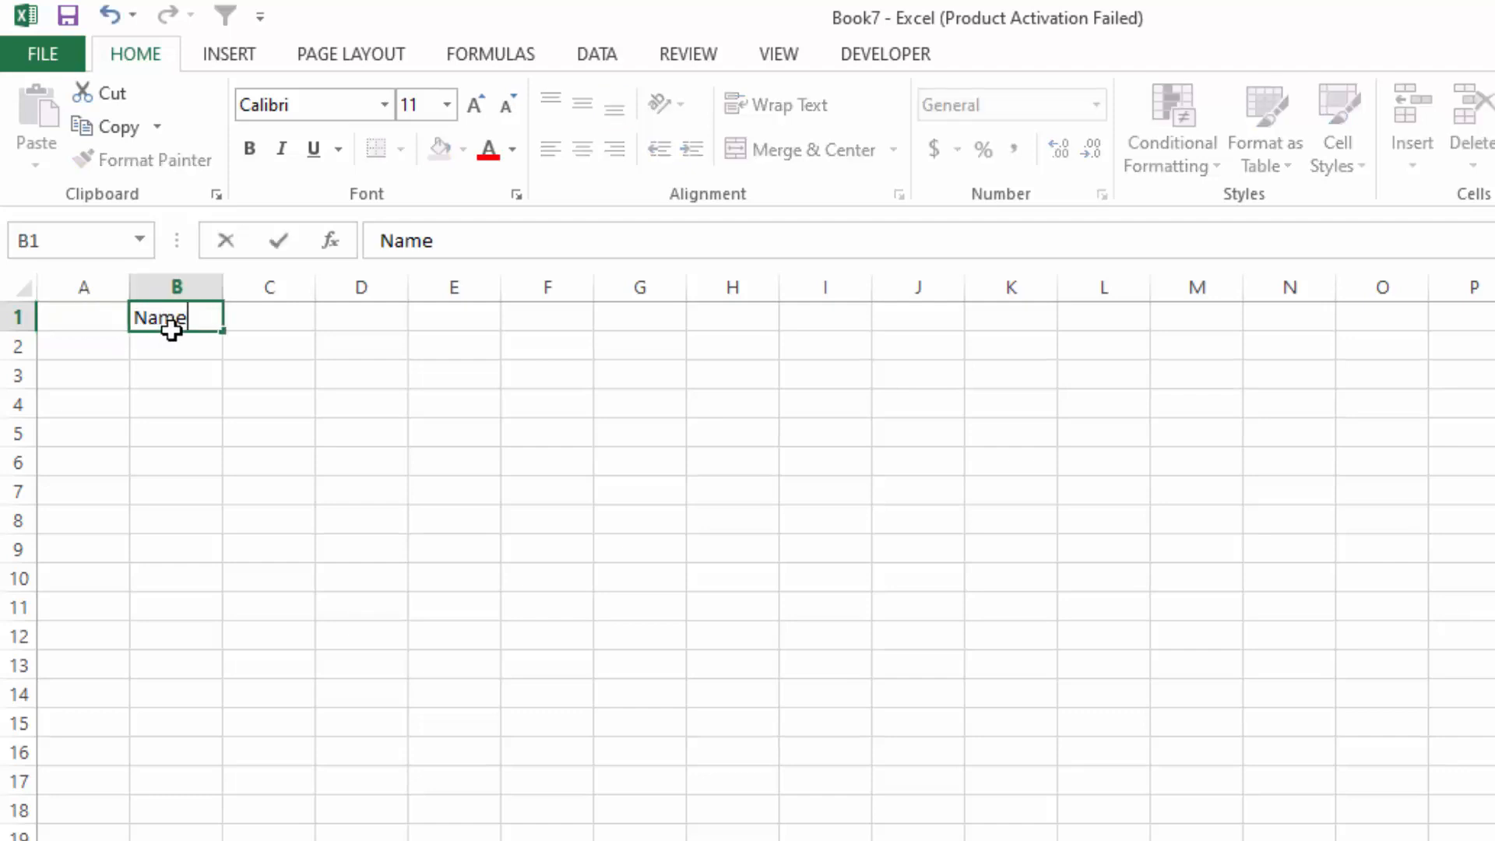
key(Return)
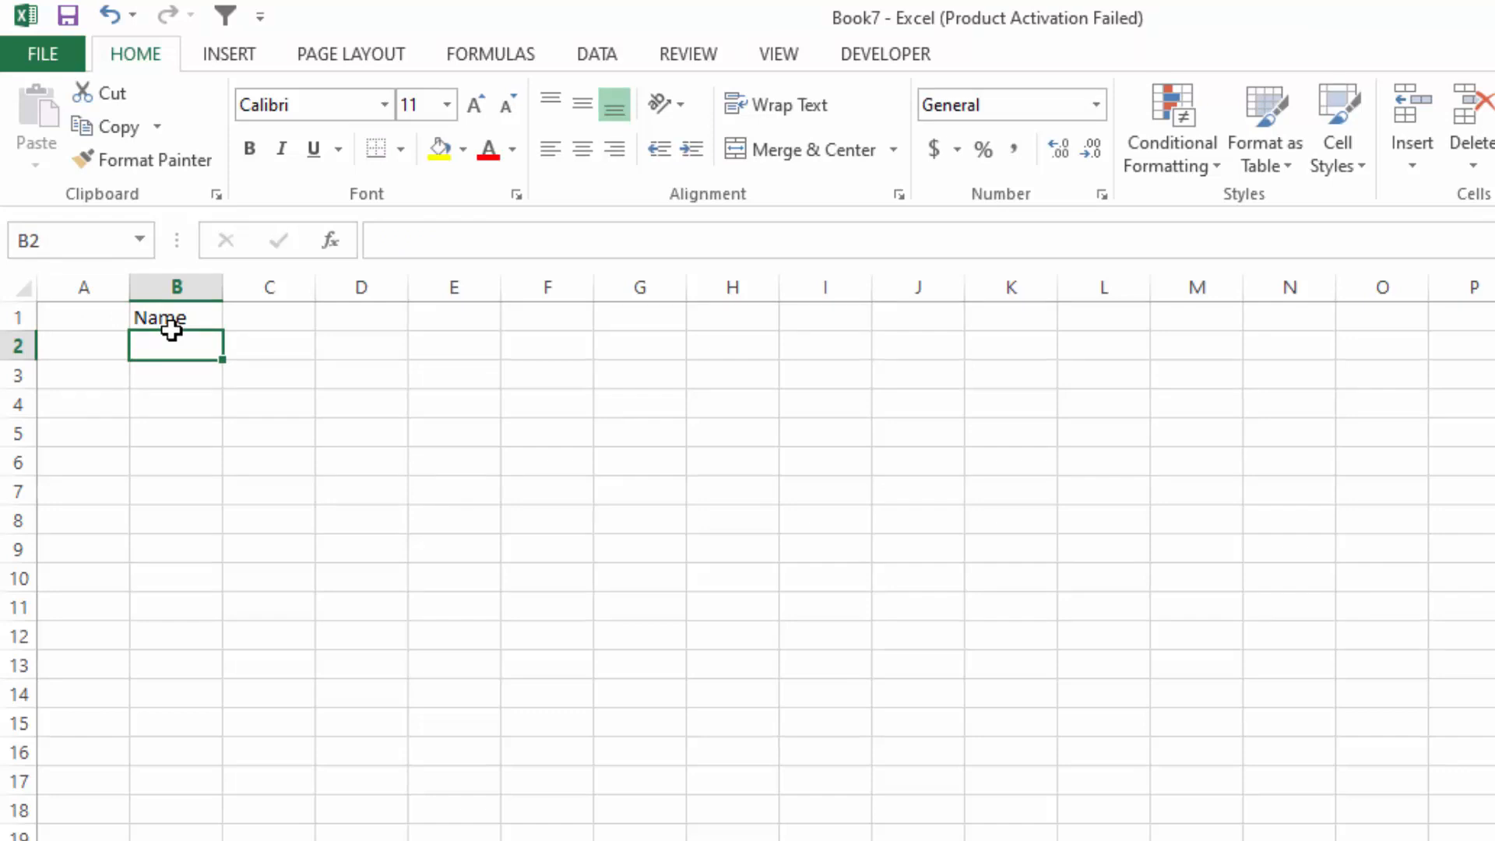
text(SBi)
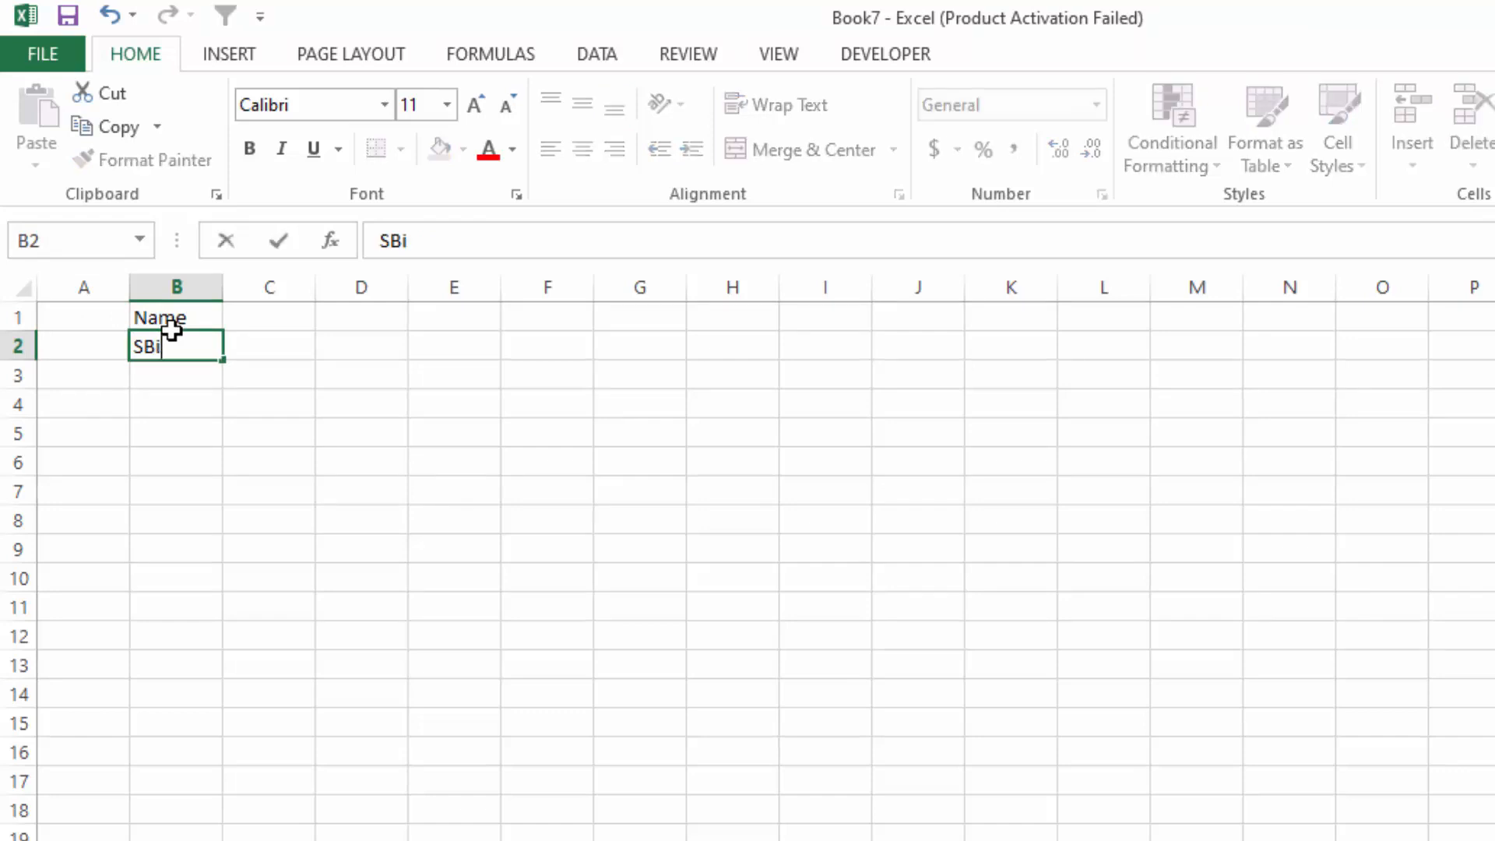
key(BackSpace)
text(I)
key(Return)
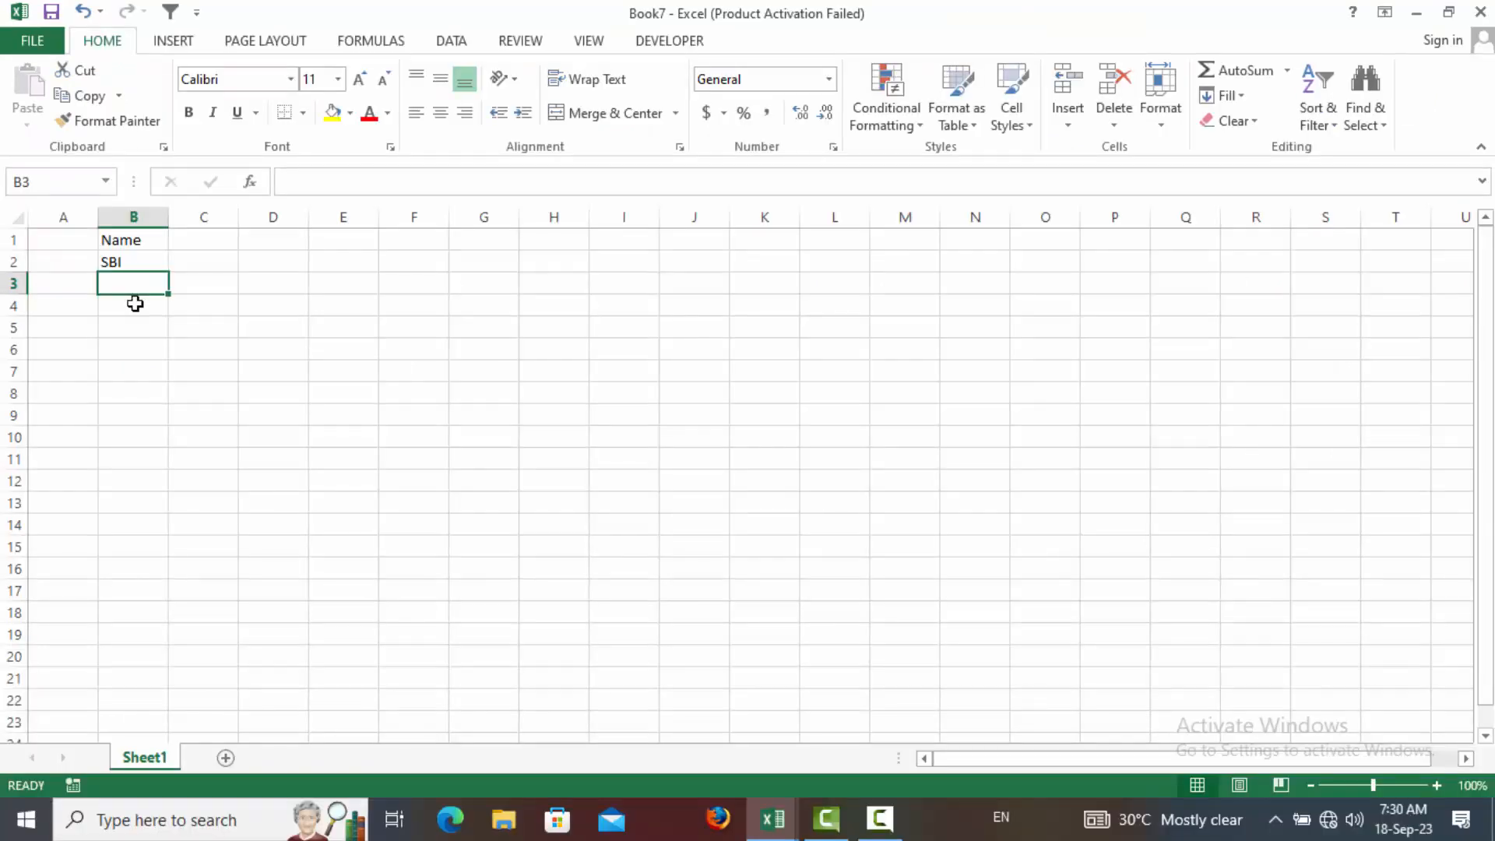
Step: Open the AutoCorrect options and add an entry that replaces SBI with State Bank of India
key(alt)
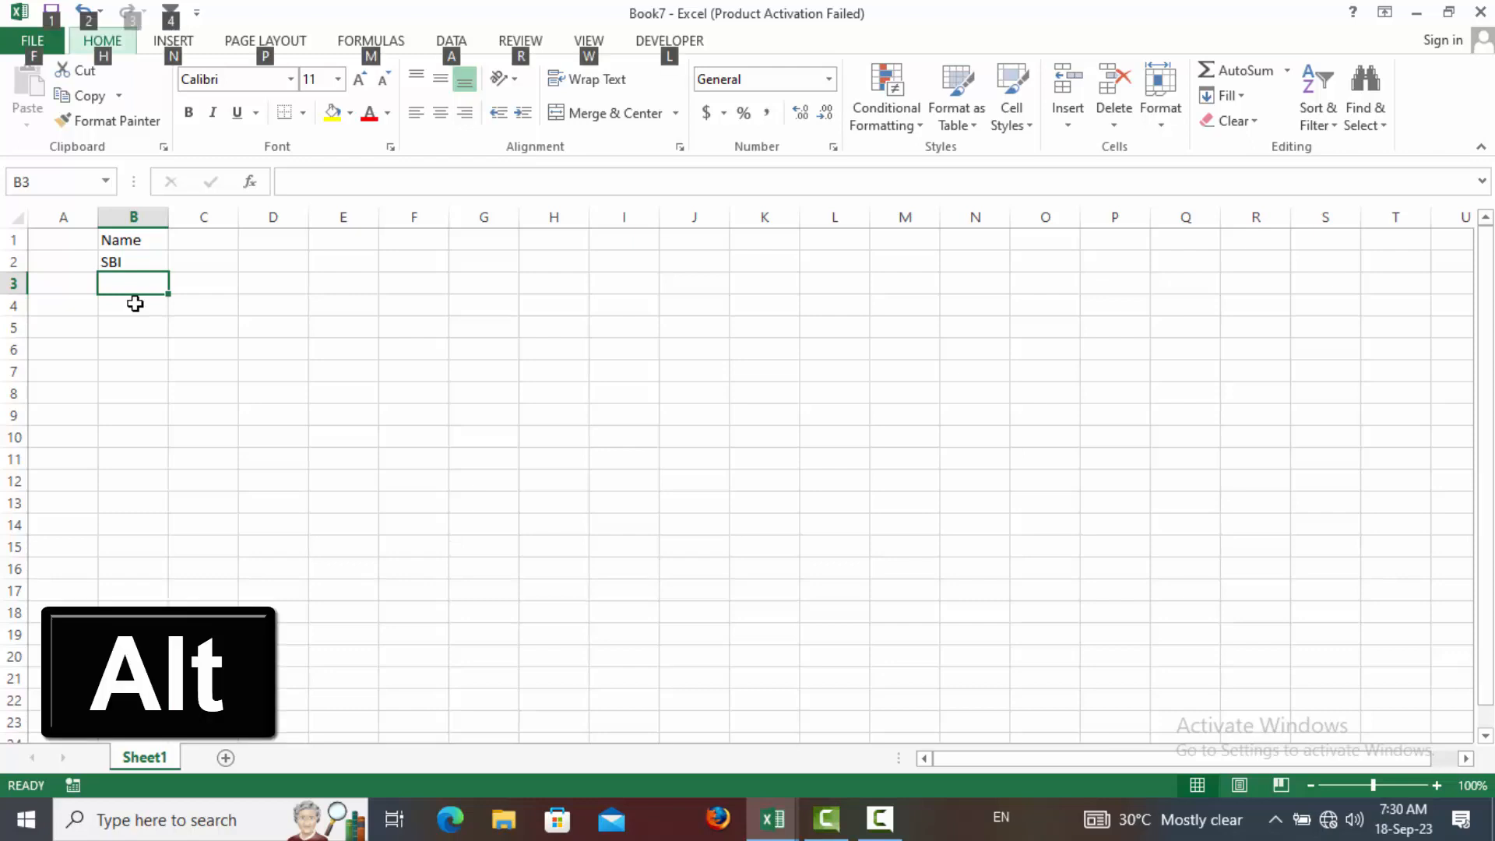
key(t)
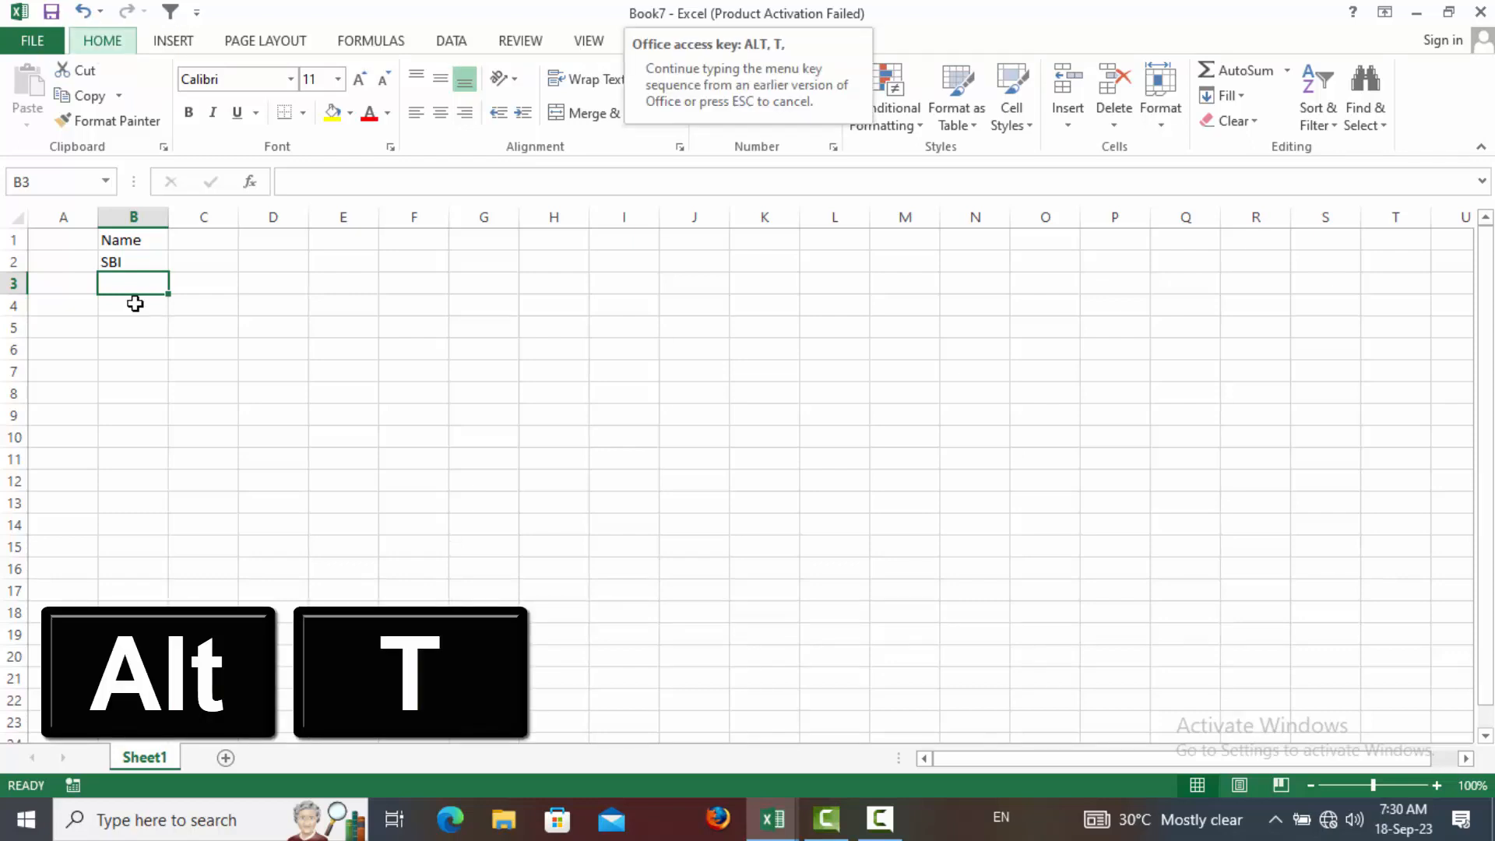
key(a)
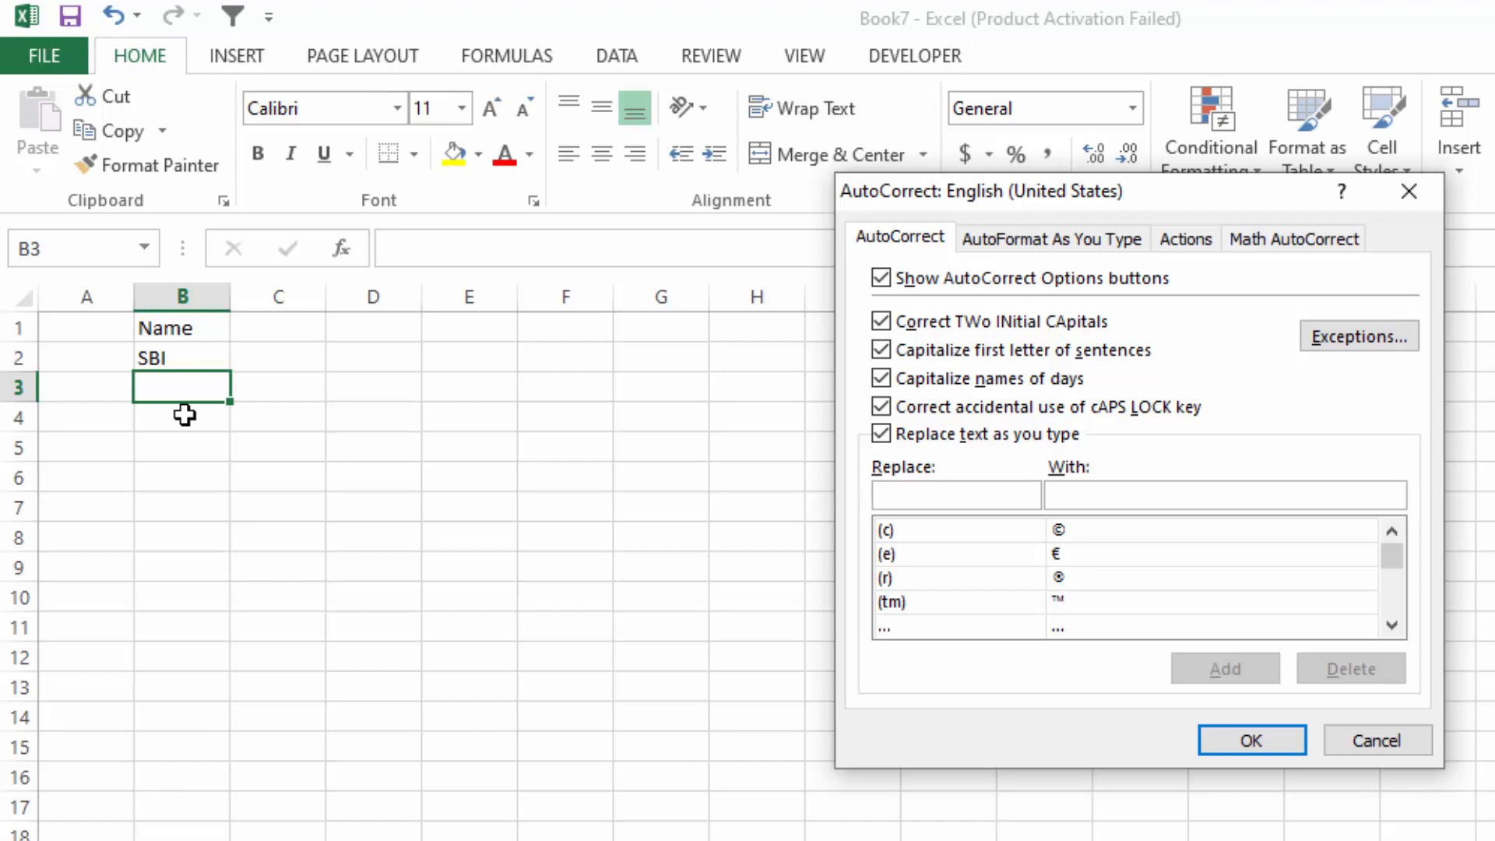
text(SBI)
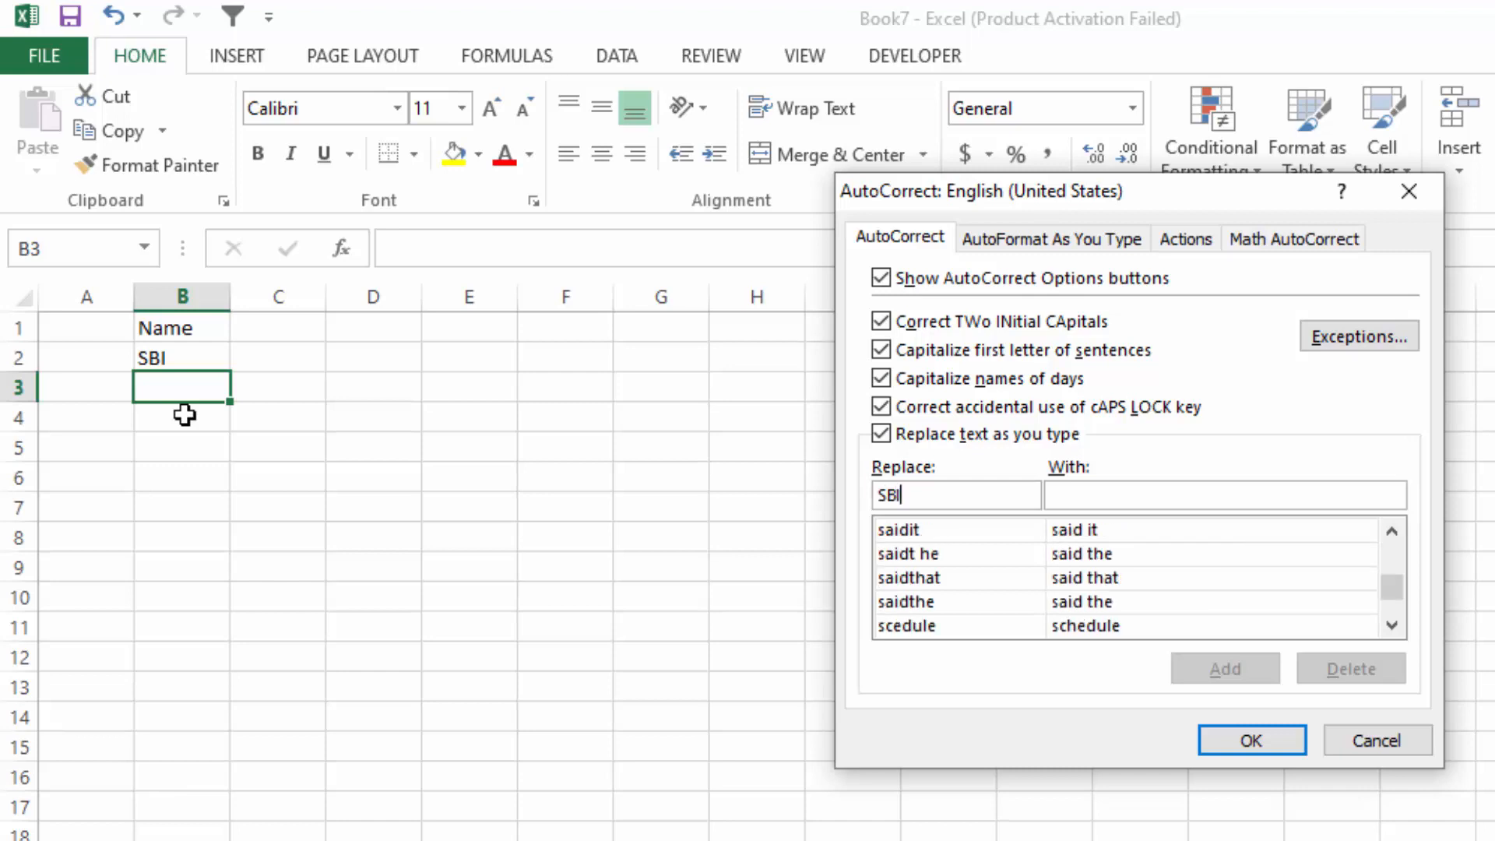
click(1089, 493)
text(State b)
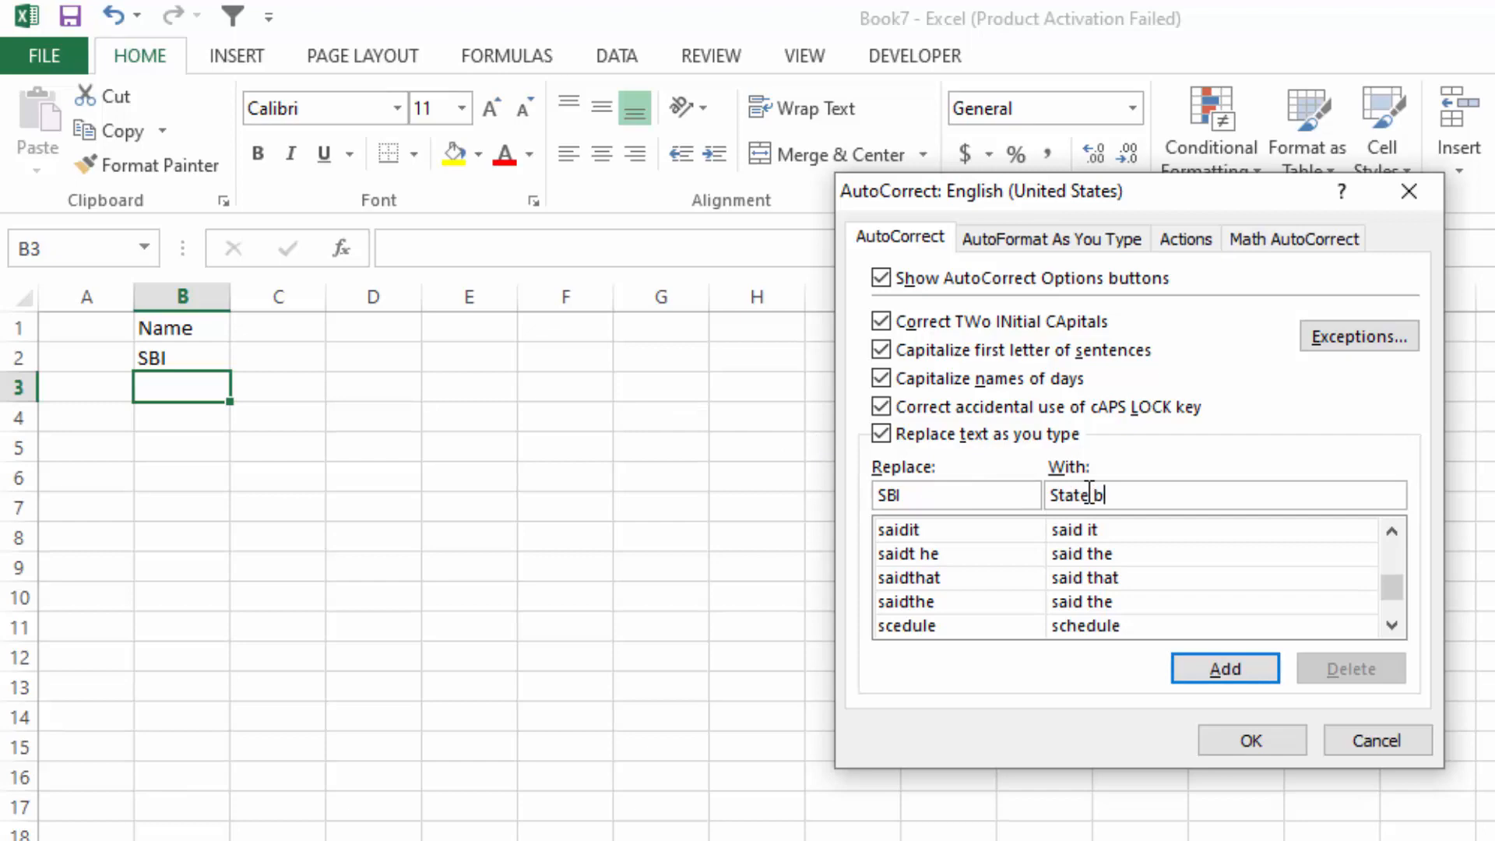
key(BackSpace)
text(Bank )
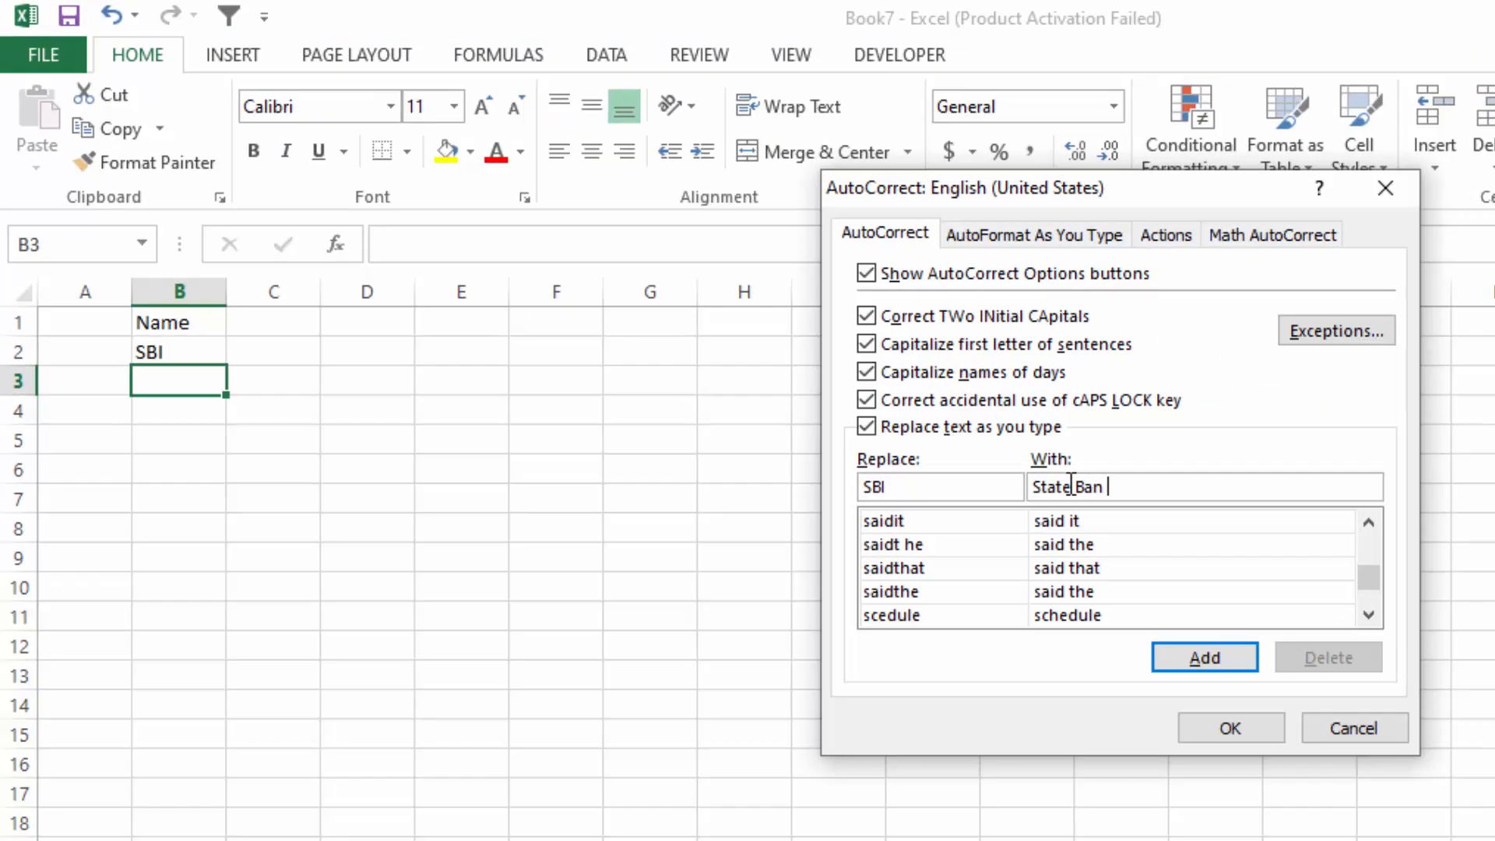
text(of India)
click(1246, 651)
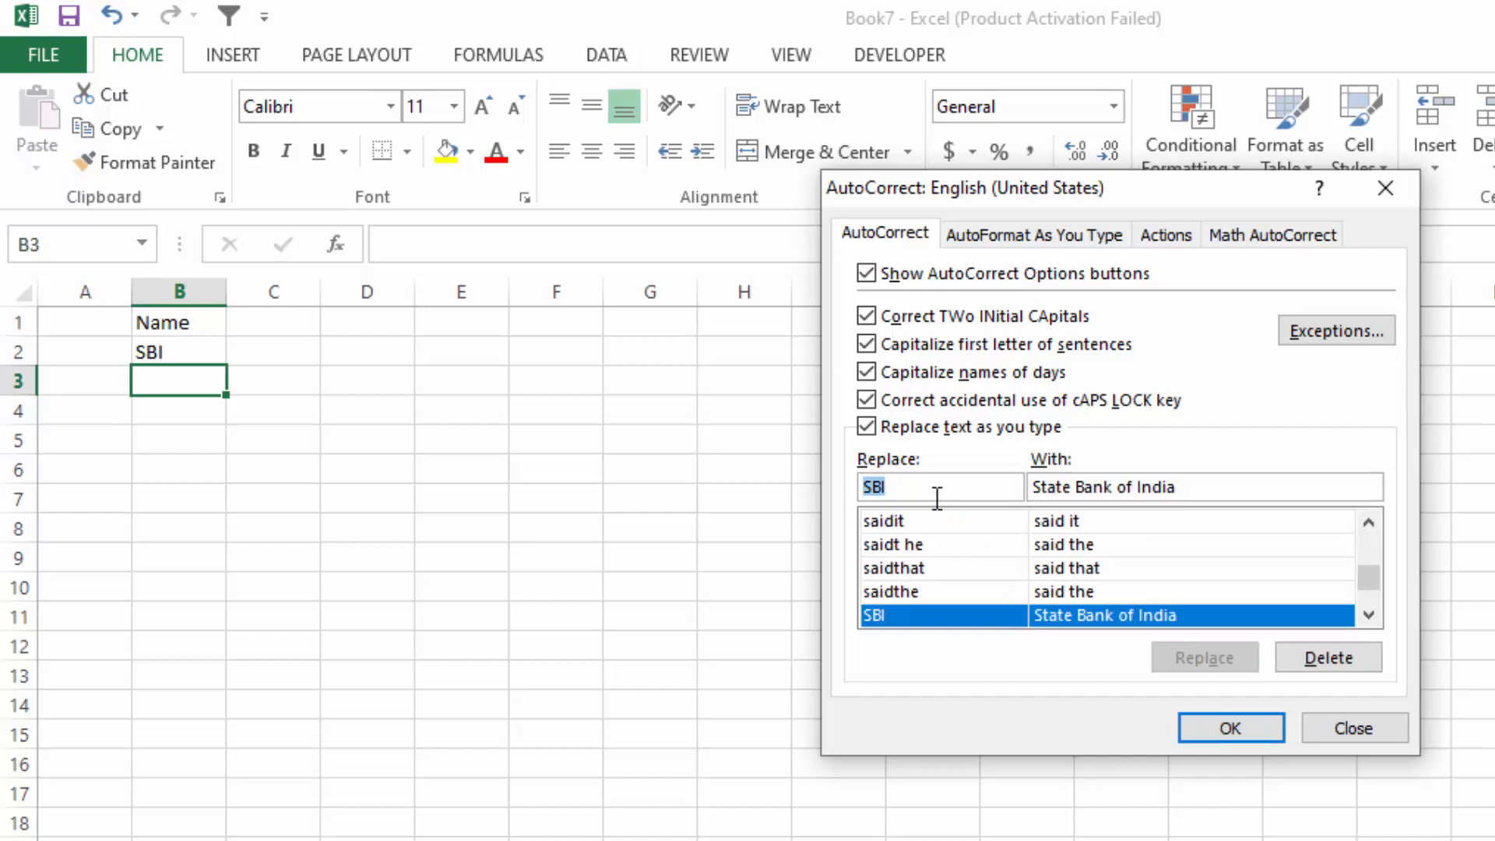
Step: Add an AutoCorrect entry that replaces CBI with Central Bank of India
text(CBI)
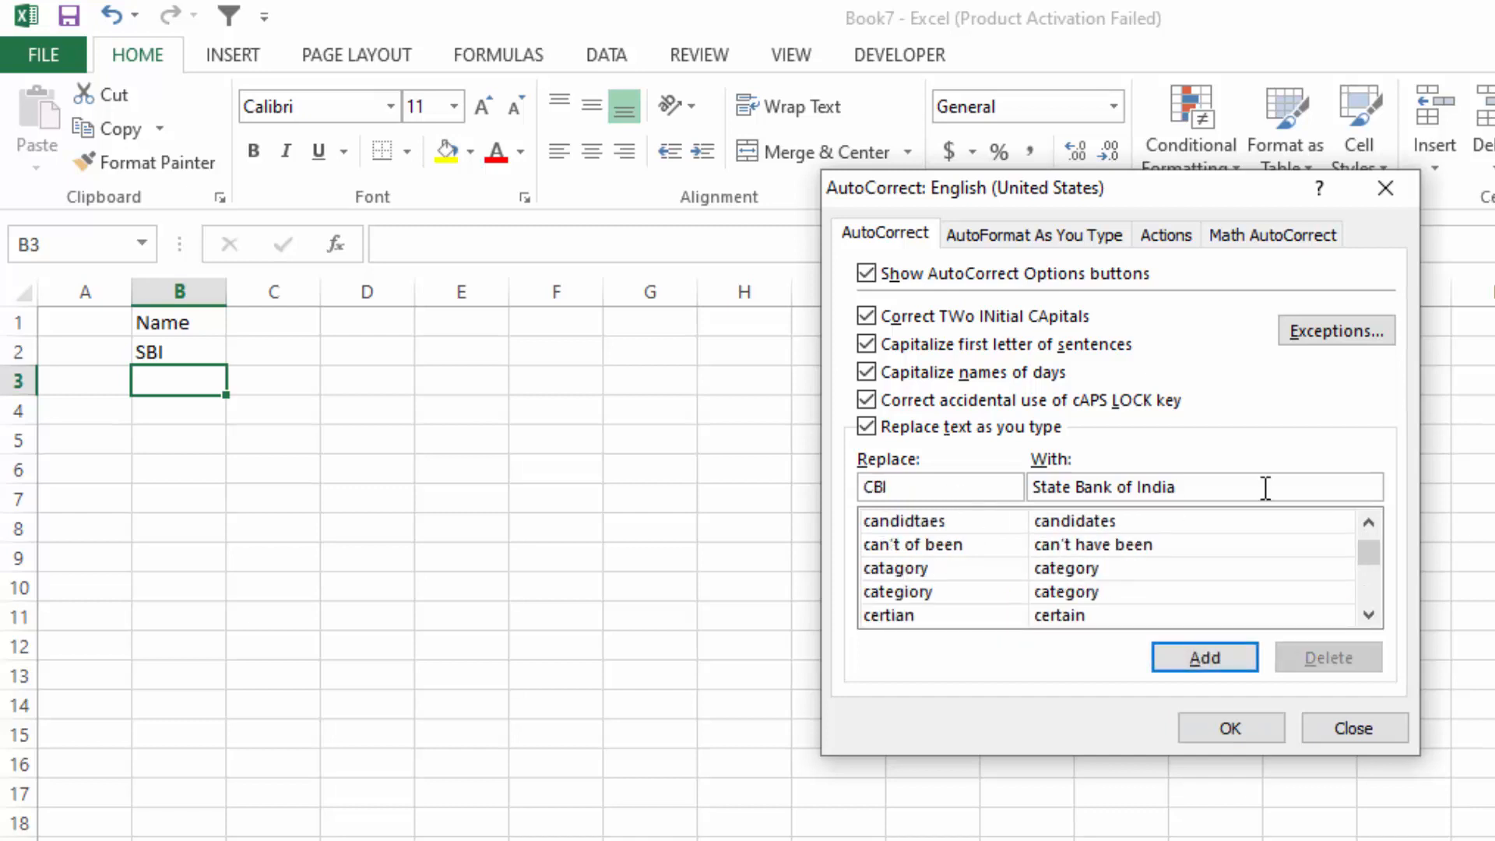
drag(1239, 484, 867, 480)
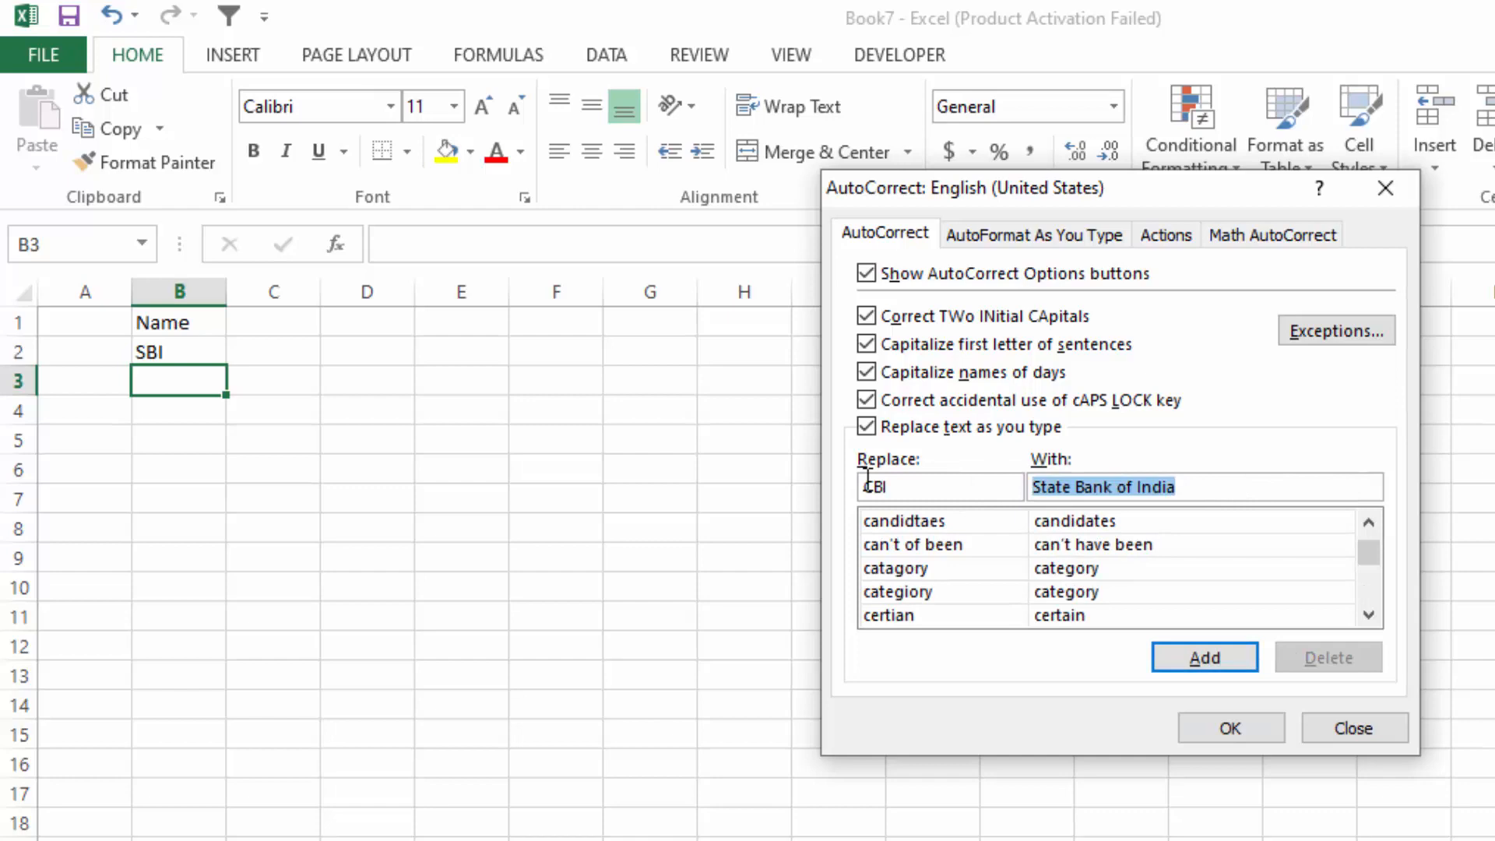
text(Central B)
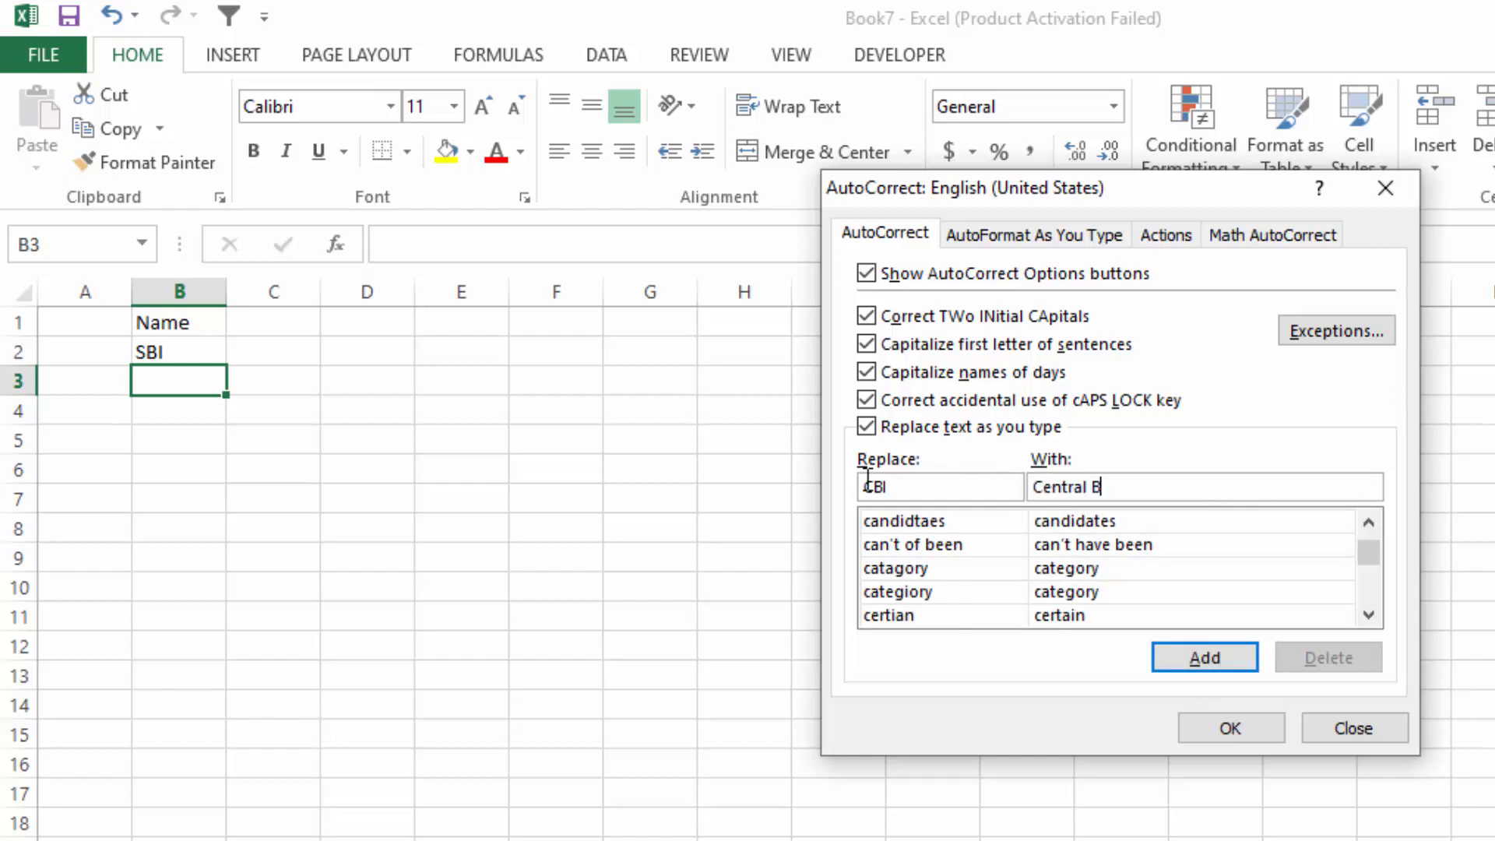
text(ank of In)
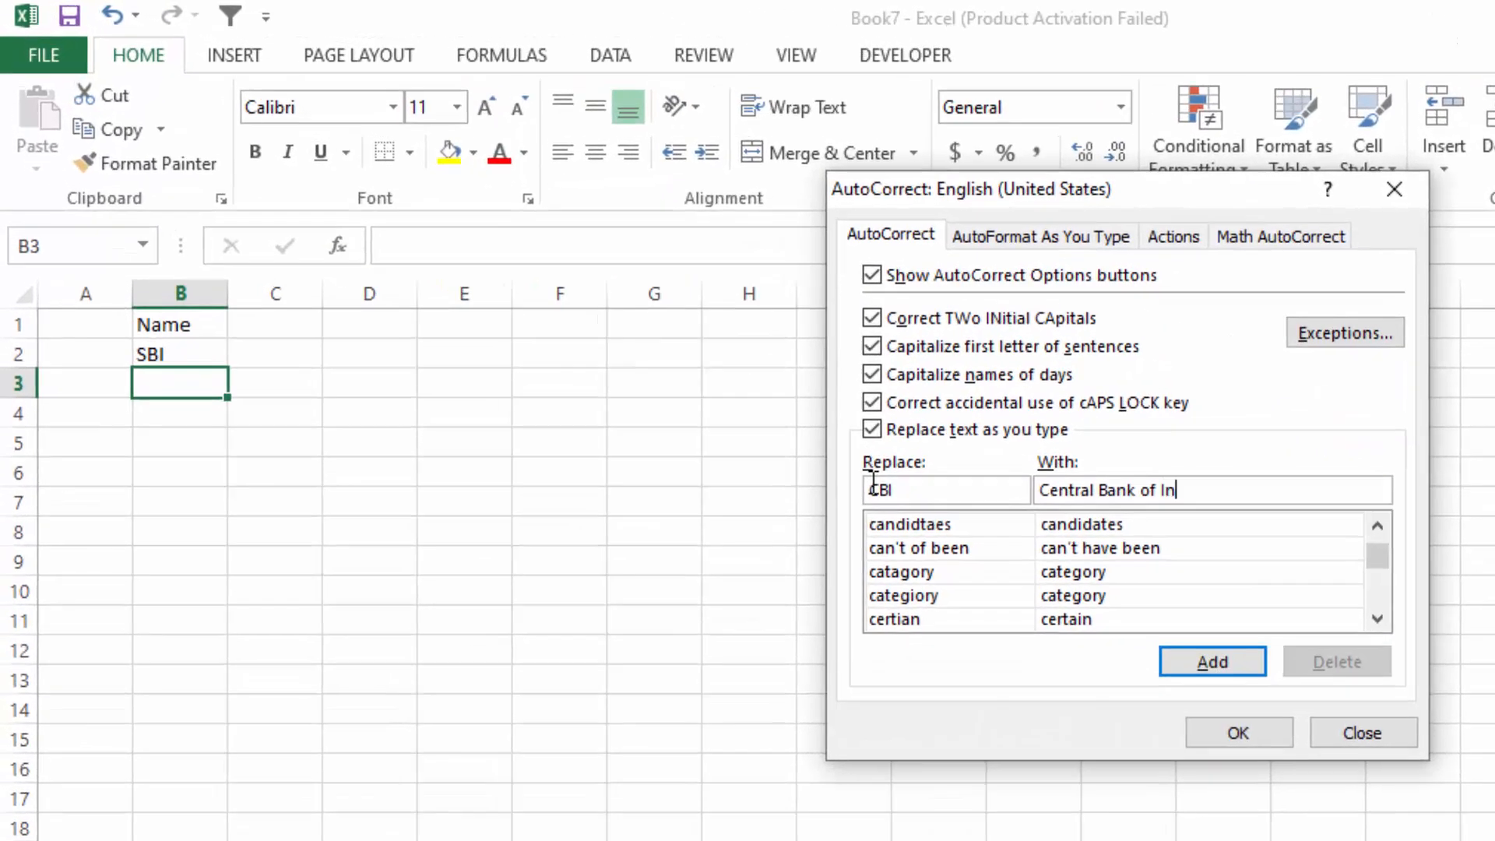
text(dia)
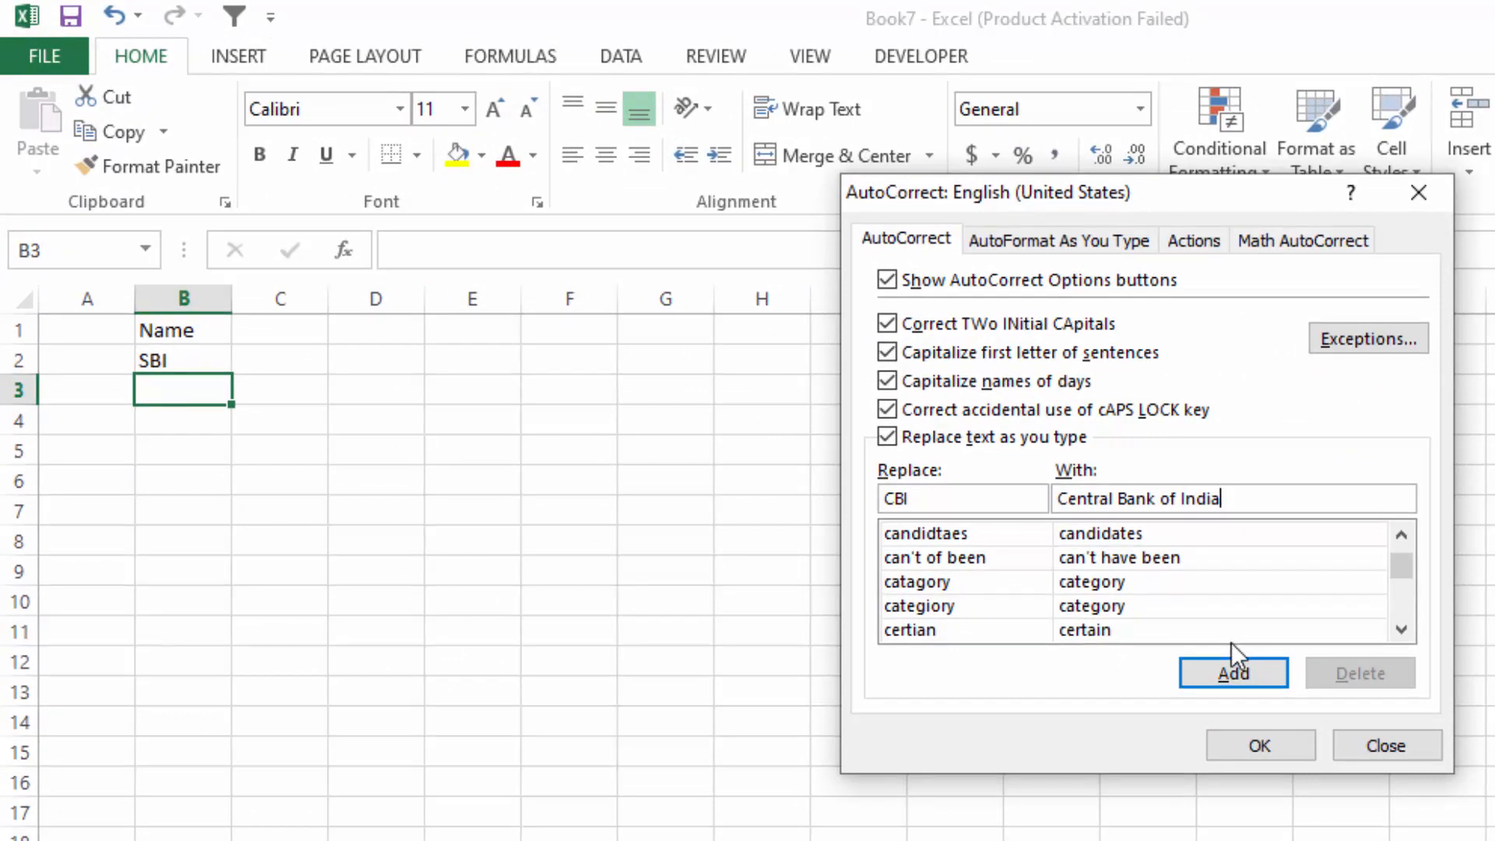
click(1233, 671)
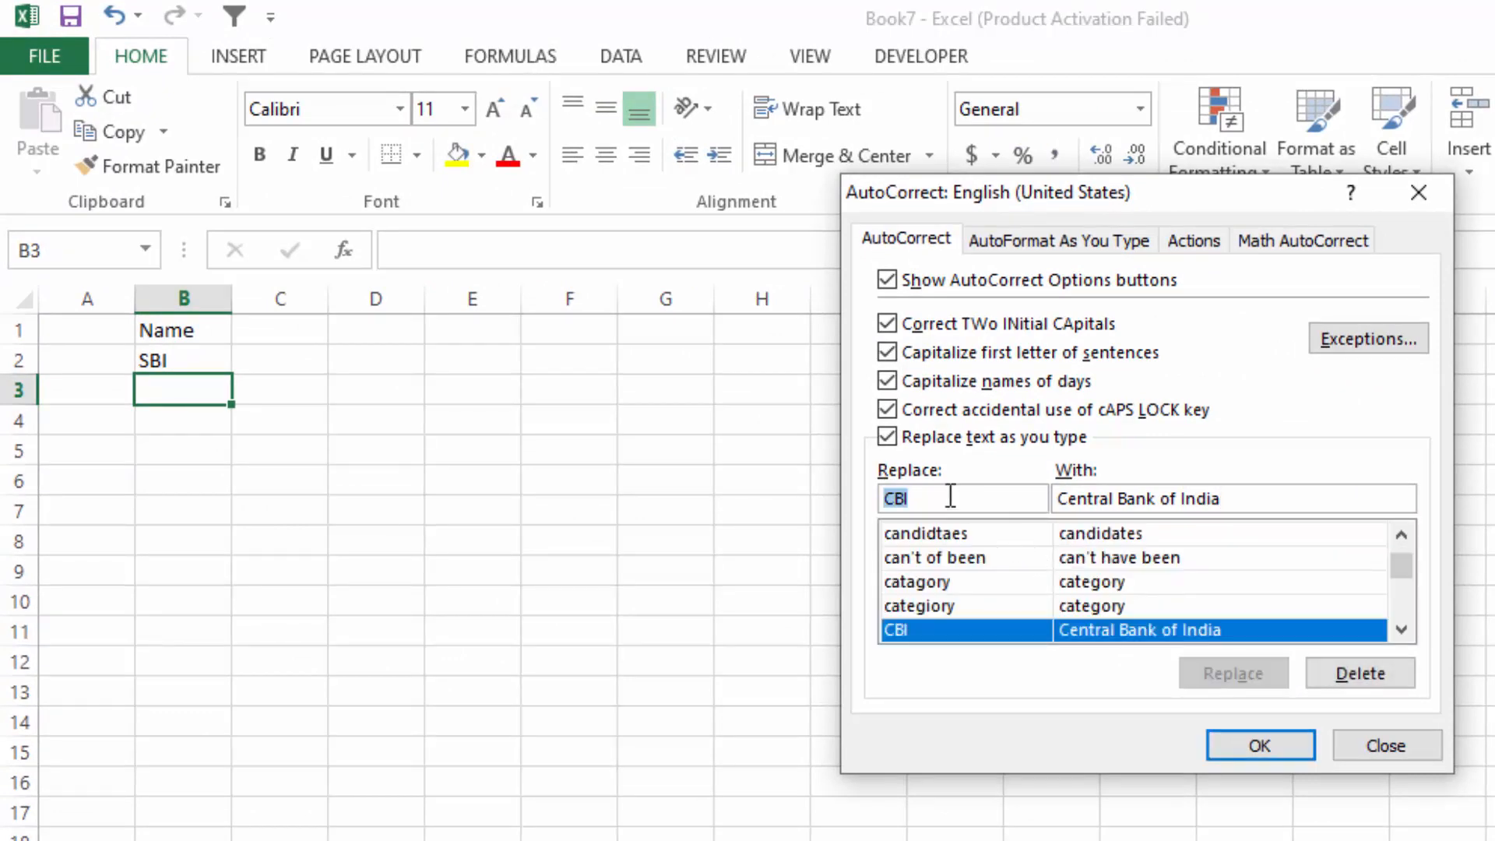
Step: Add an AutoCorrect entry that replaces UBI with Union Bank of India, and accept the AutoCorrect settings
text(UBi)
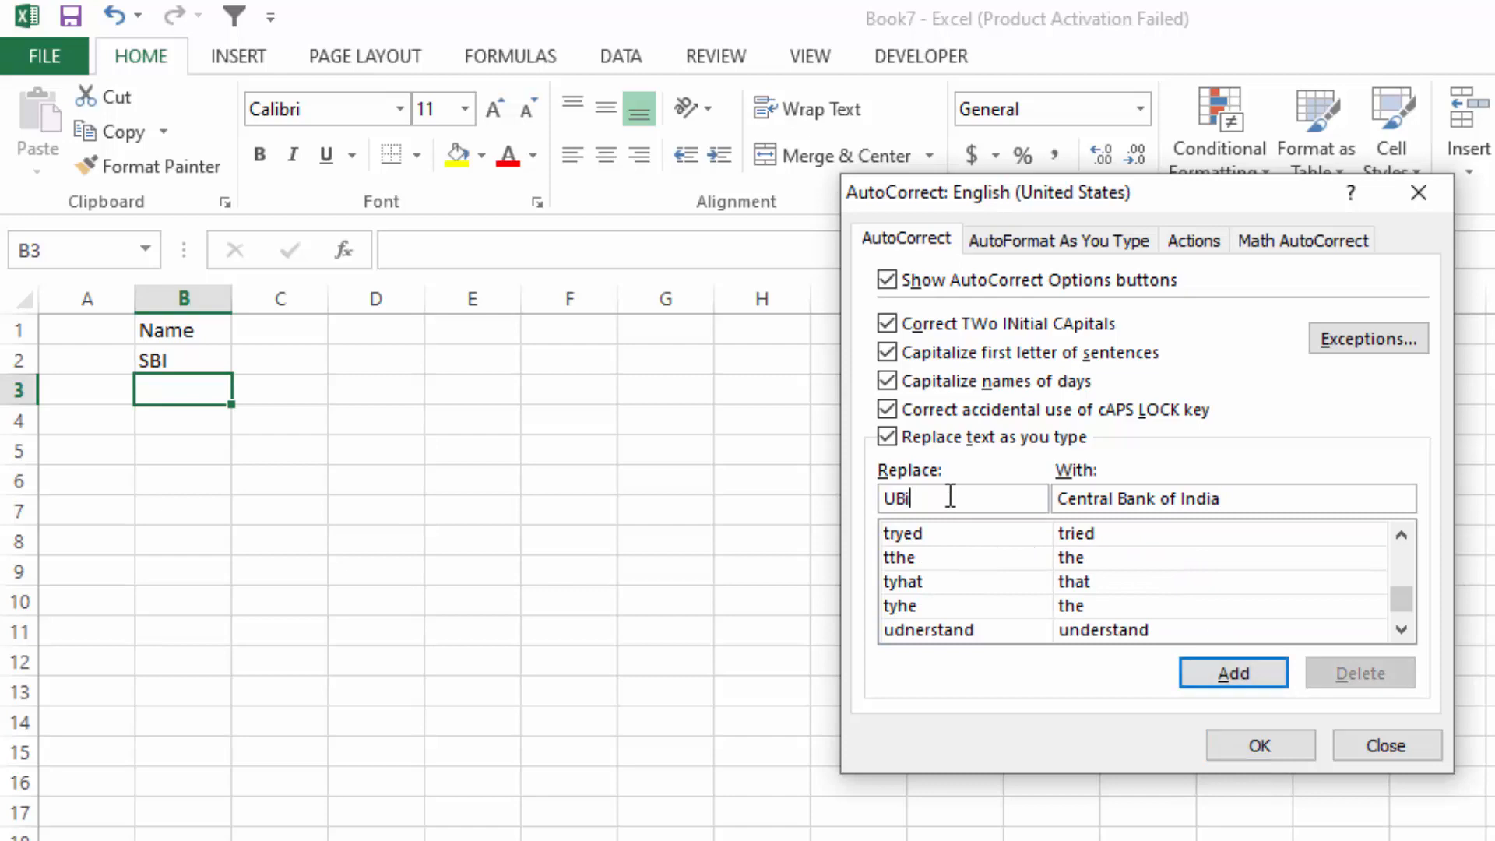
key(Tab)
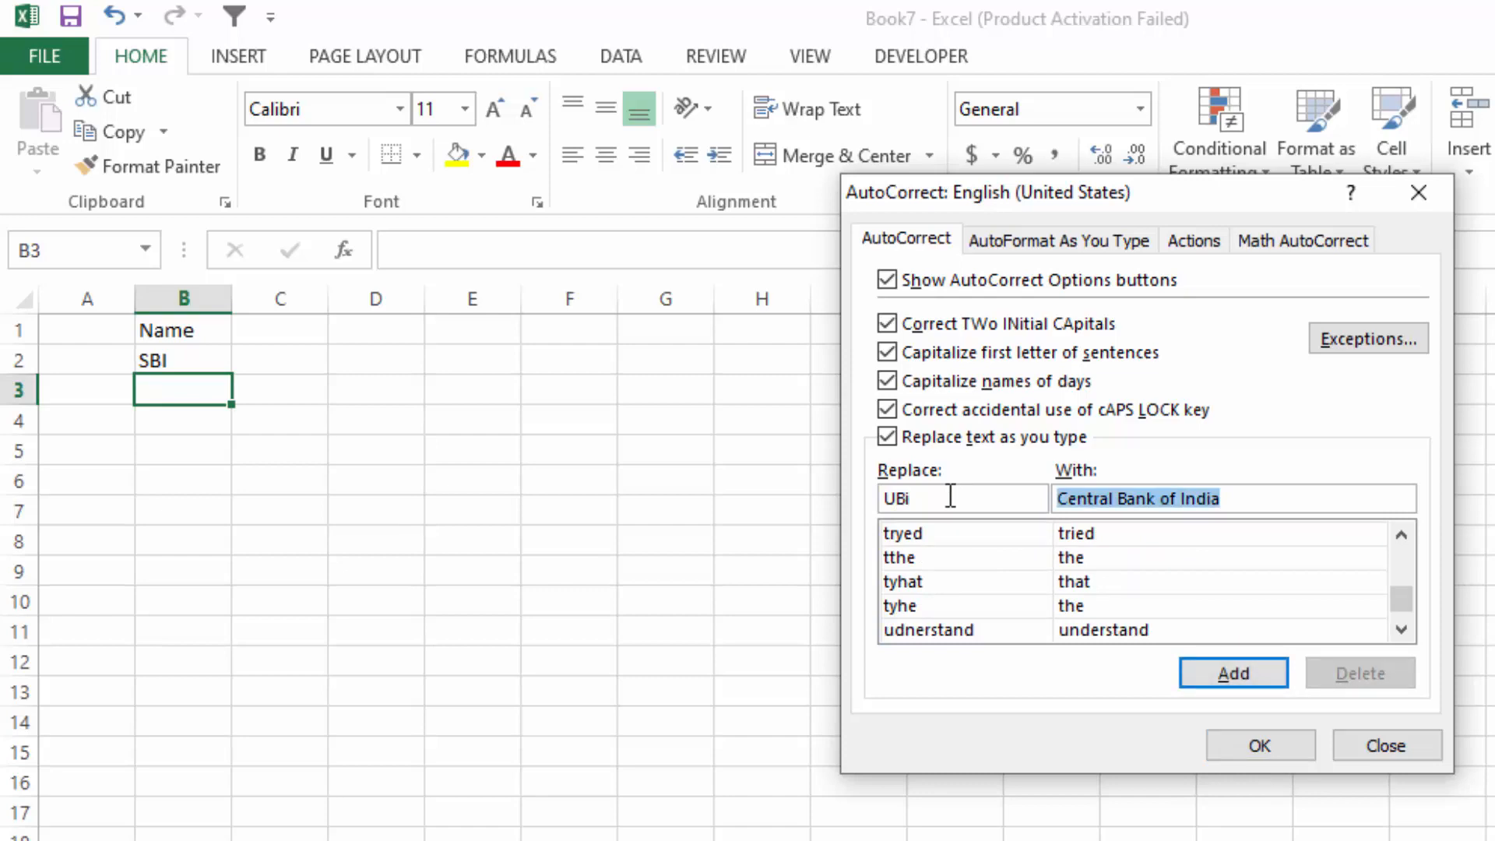
click(950, 495)
key(BackSpace)
text(I)
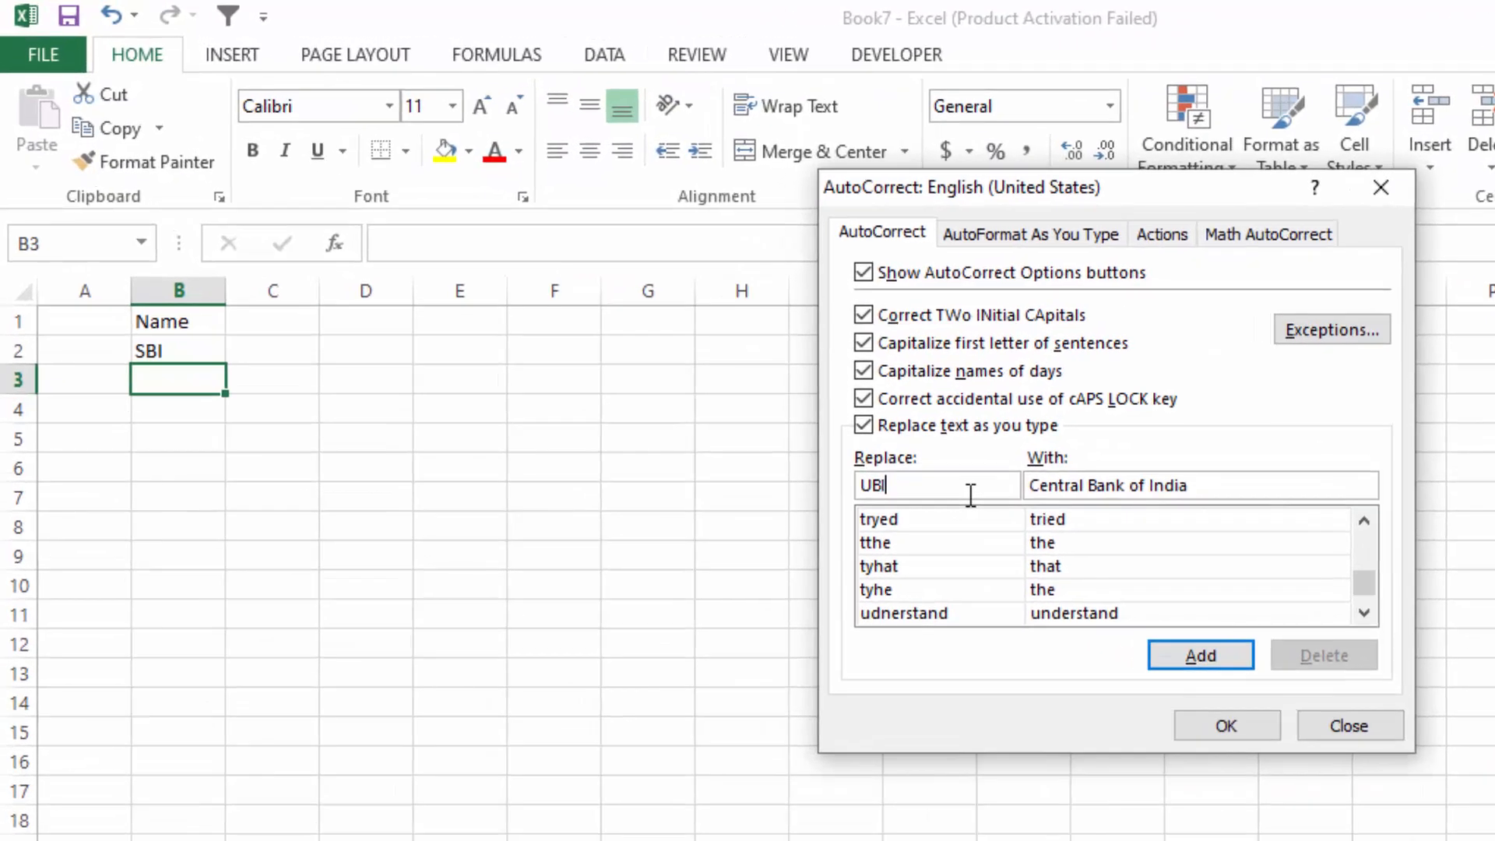
key(Tab)
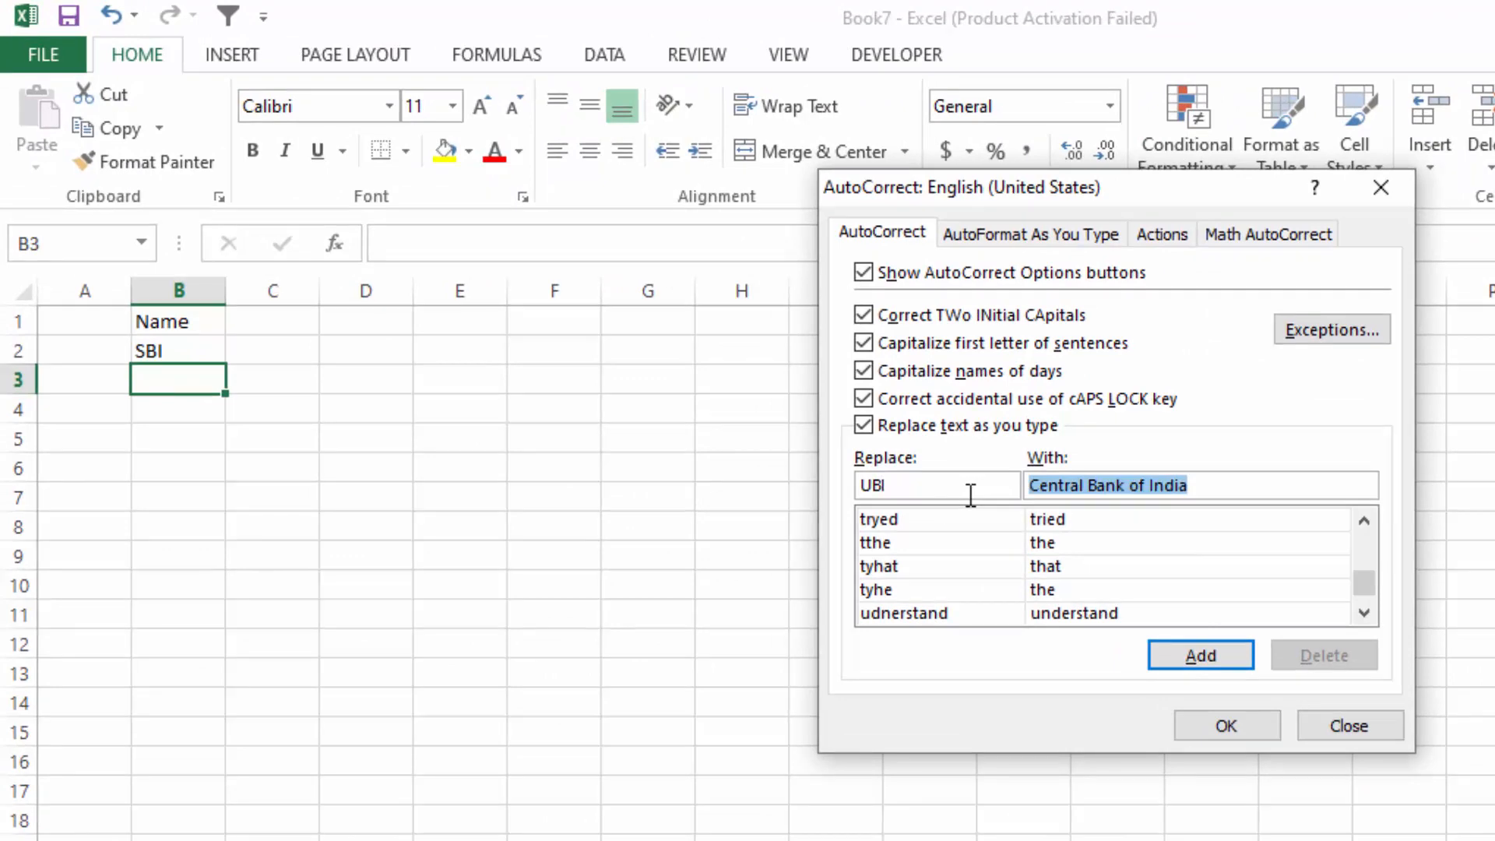
text(Uni)
key(BackSpace)
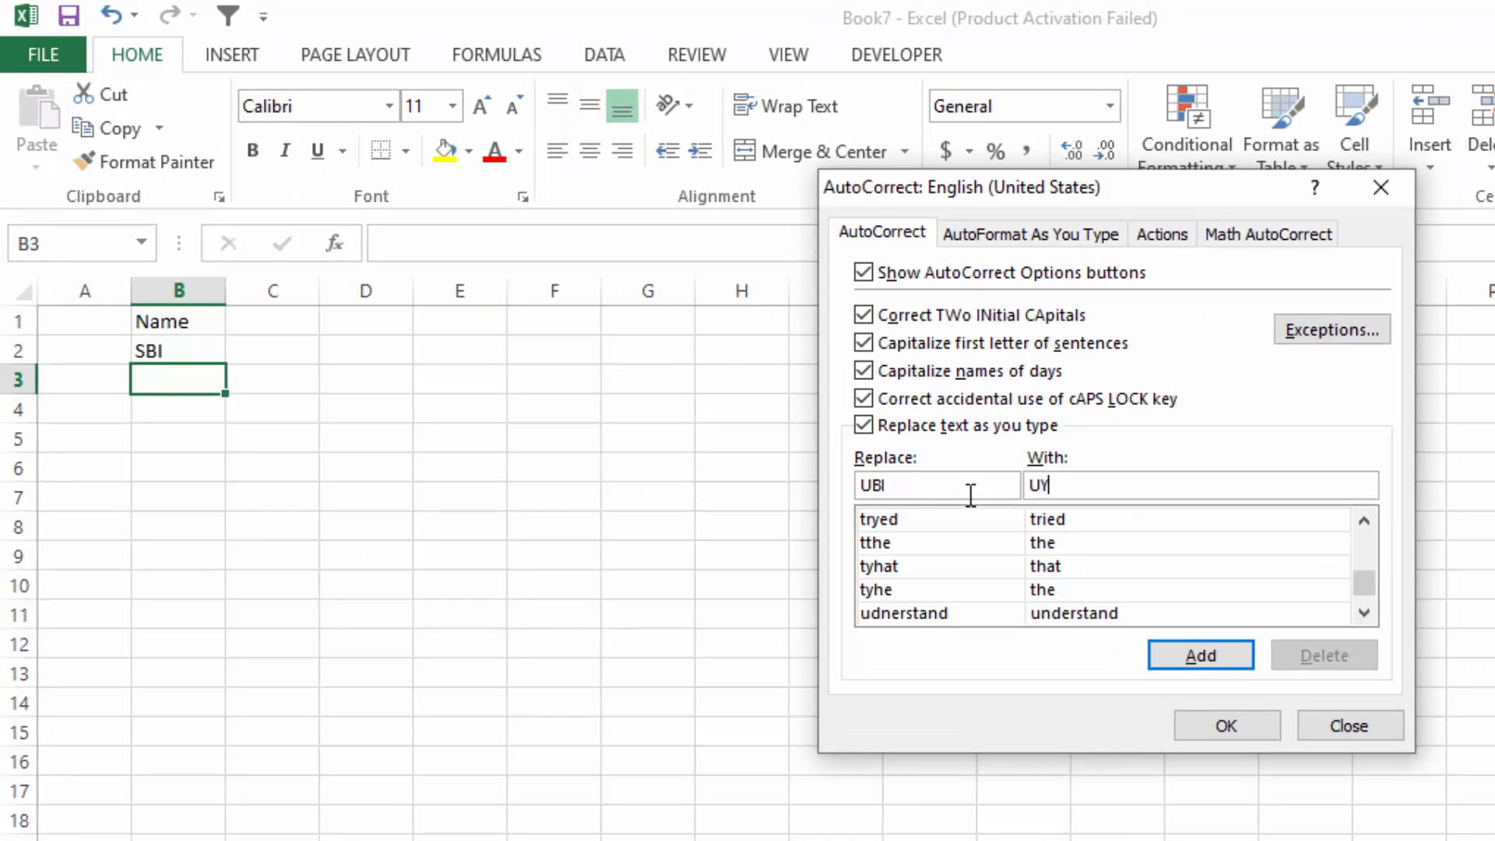
text(ion Bank of India)
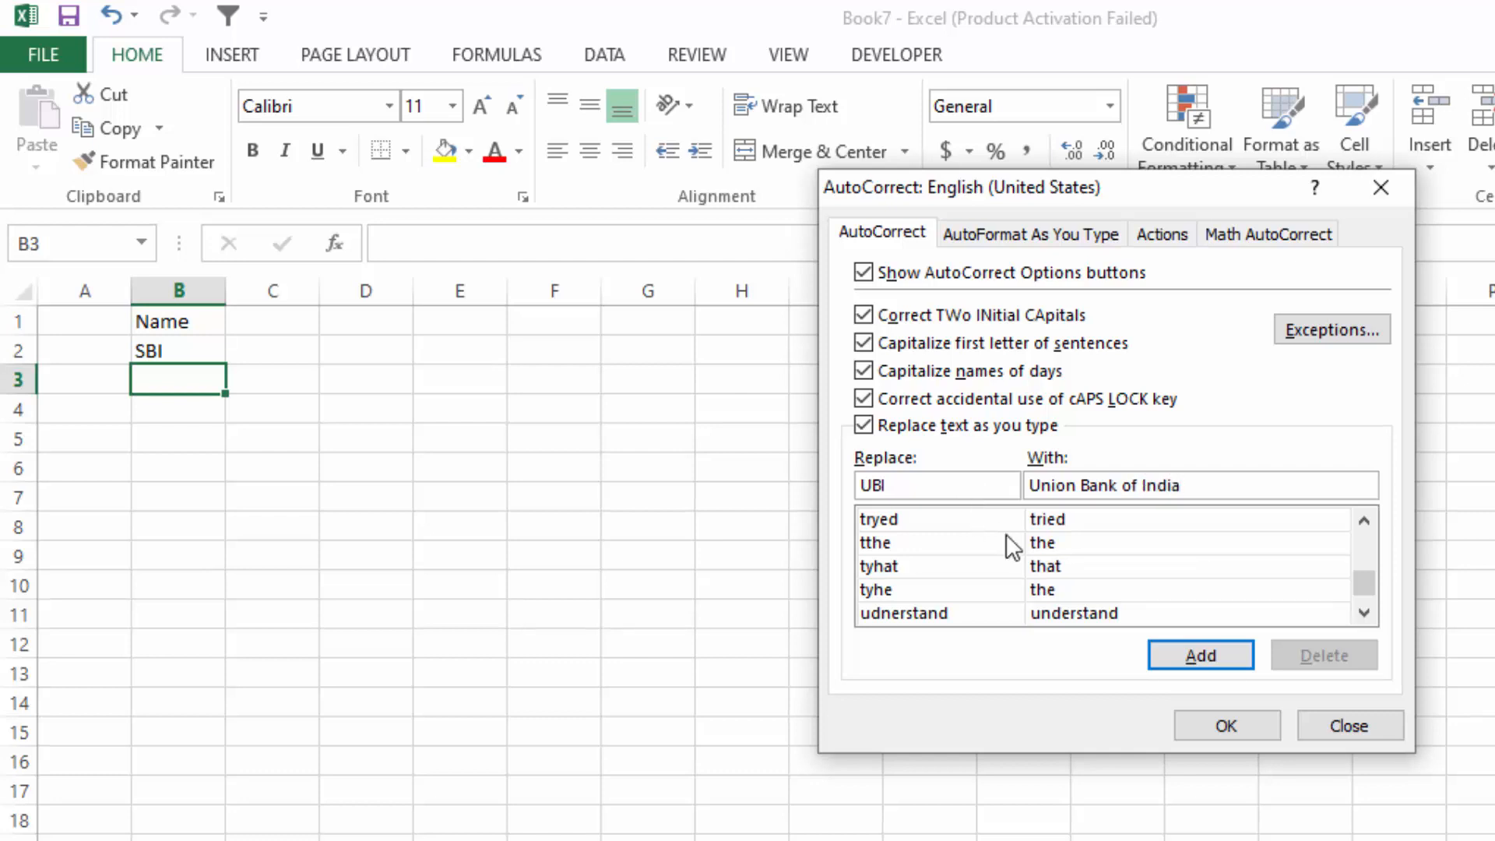
click(1207, 650)
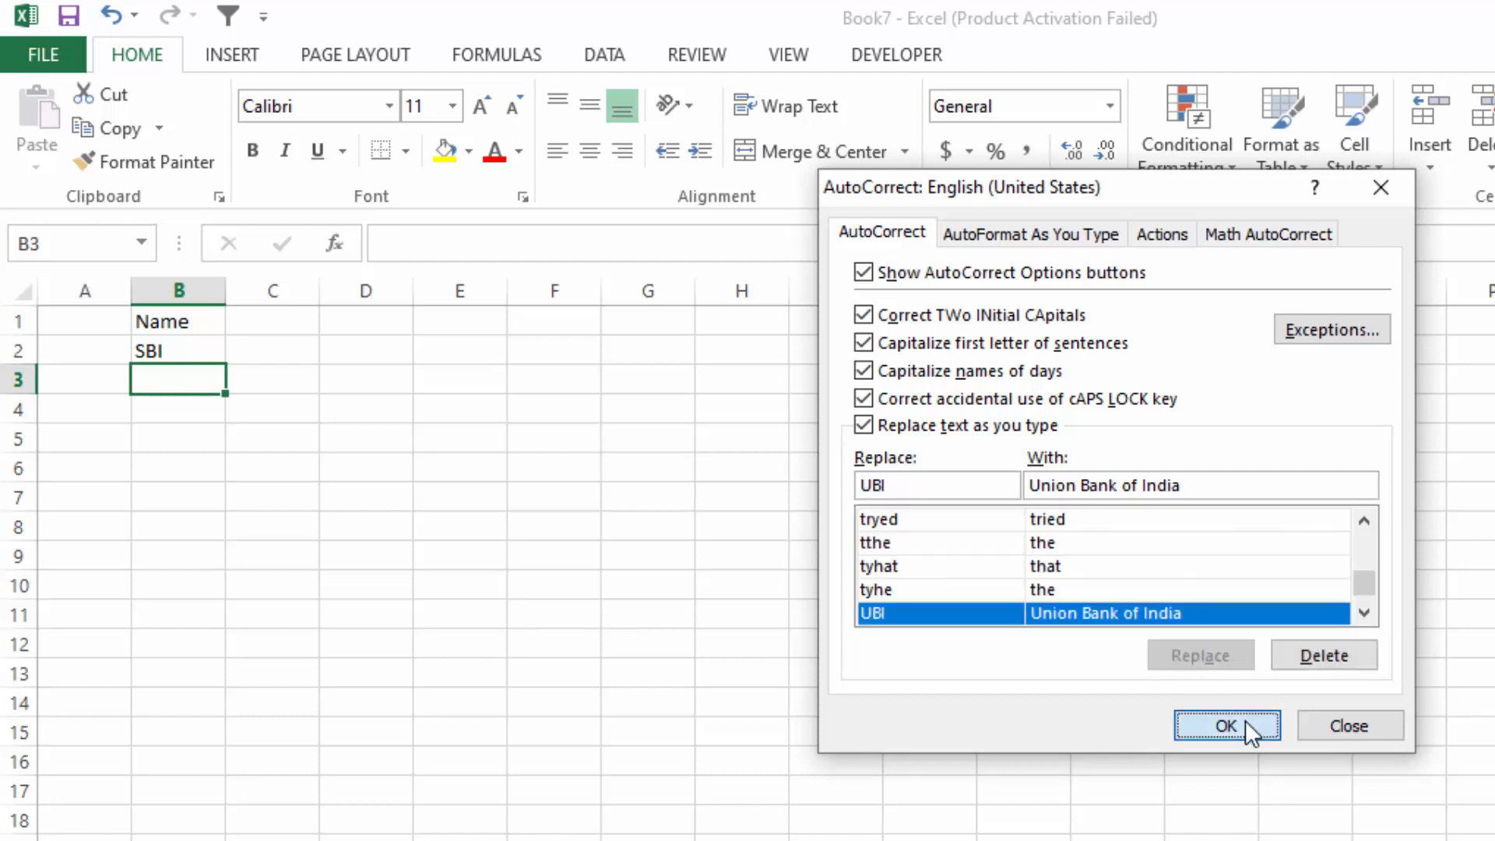
click(1226, 726)
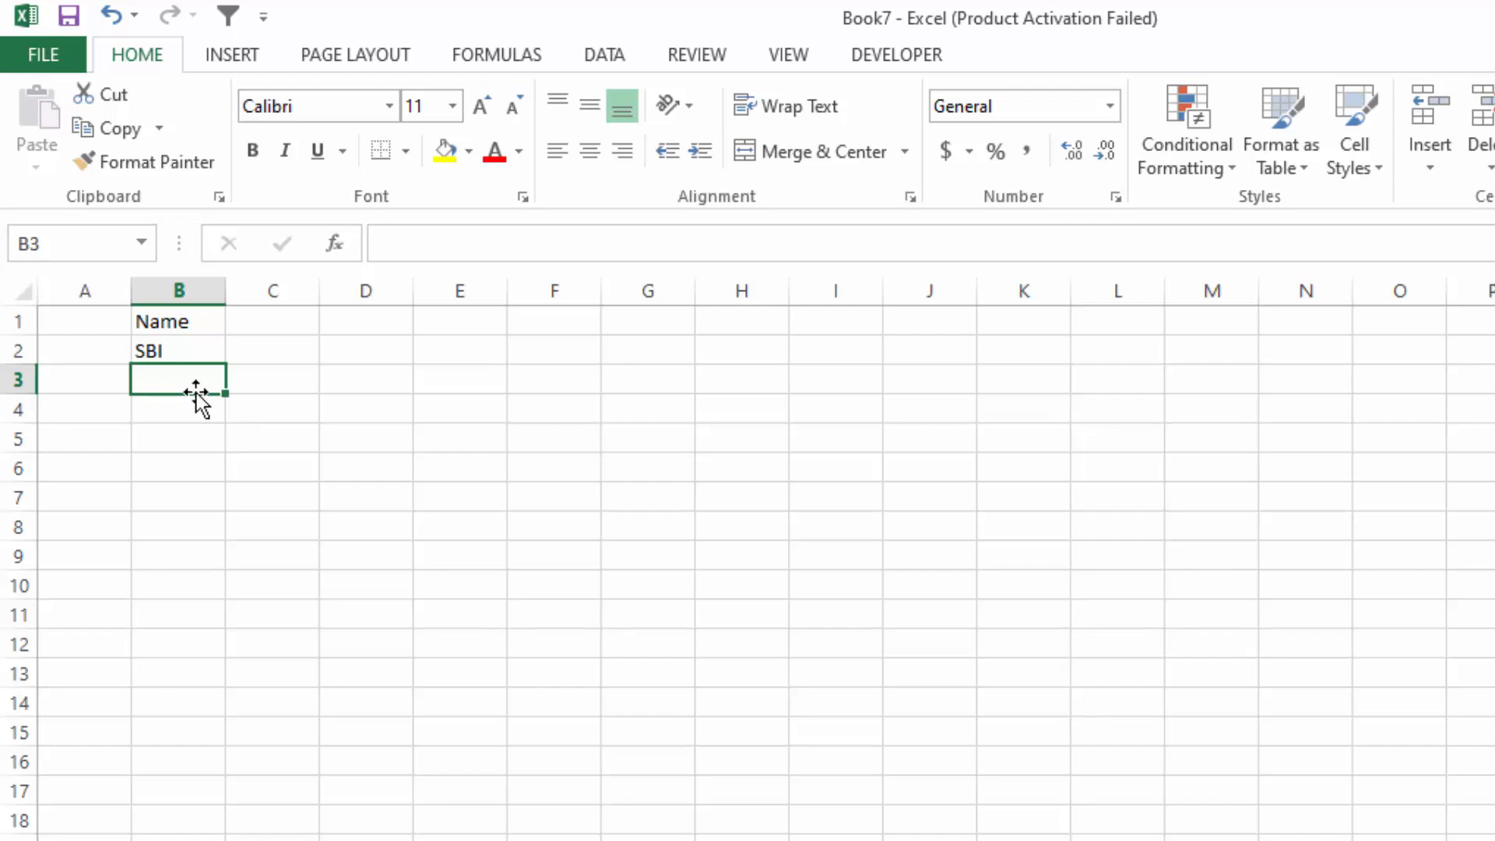
Step: Enter the heading Bank Name in cell D4 and the abbreviations SBI, UBI and CBI in the cells below to test AutoCorrect
click(359, 413)
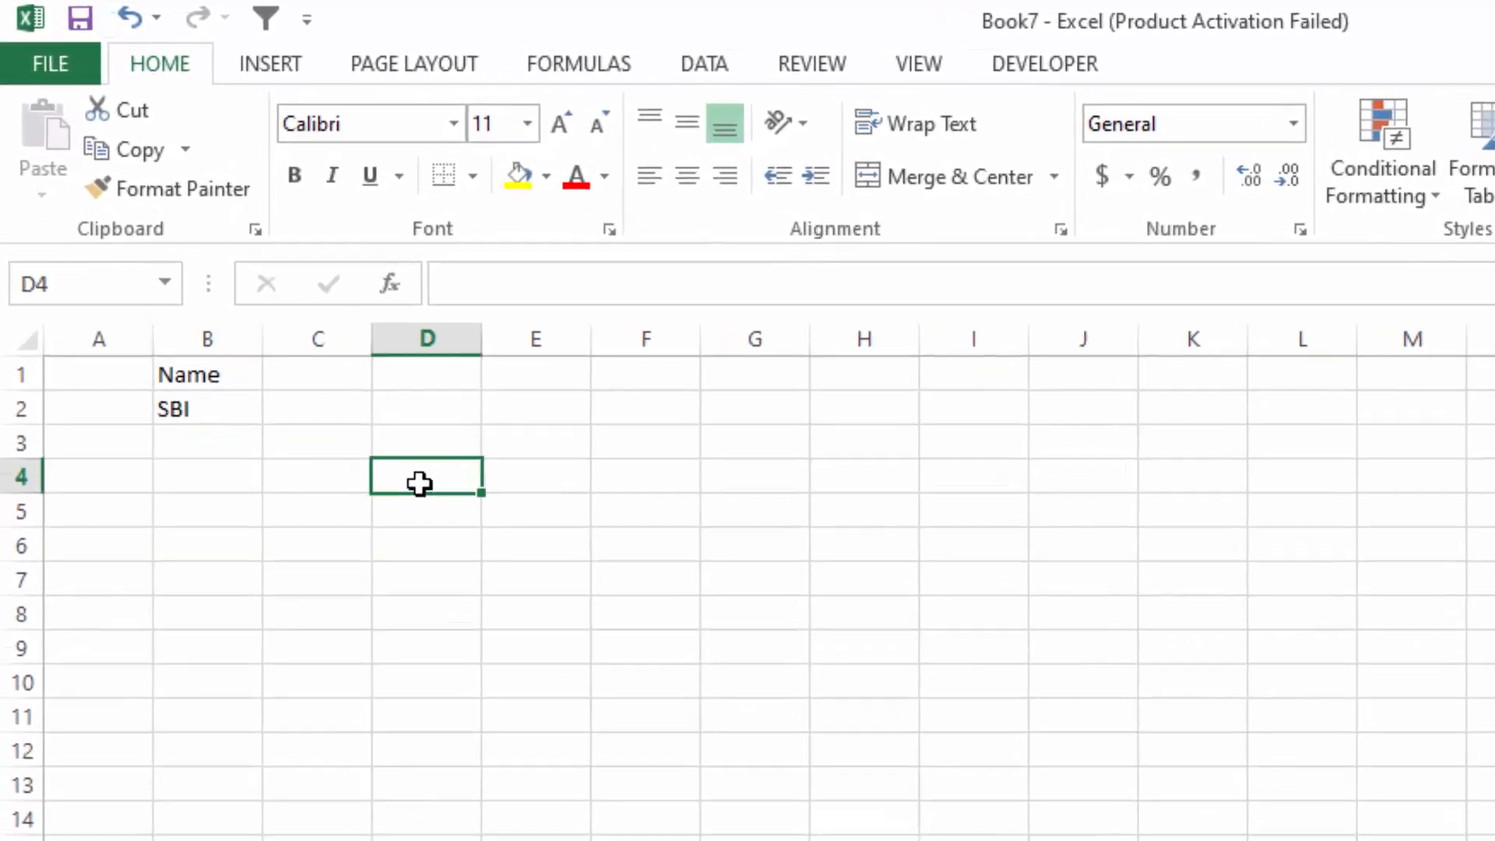
text(Ban)
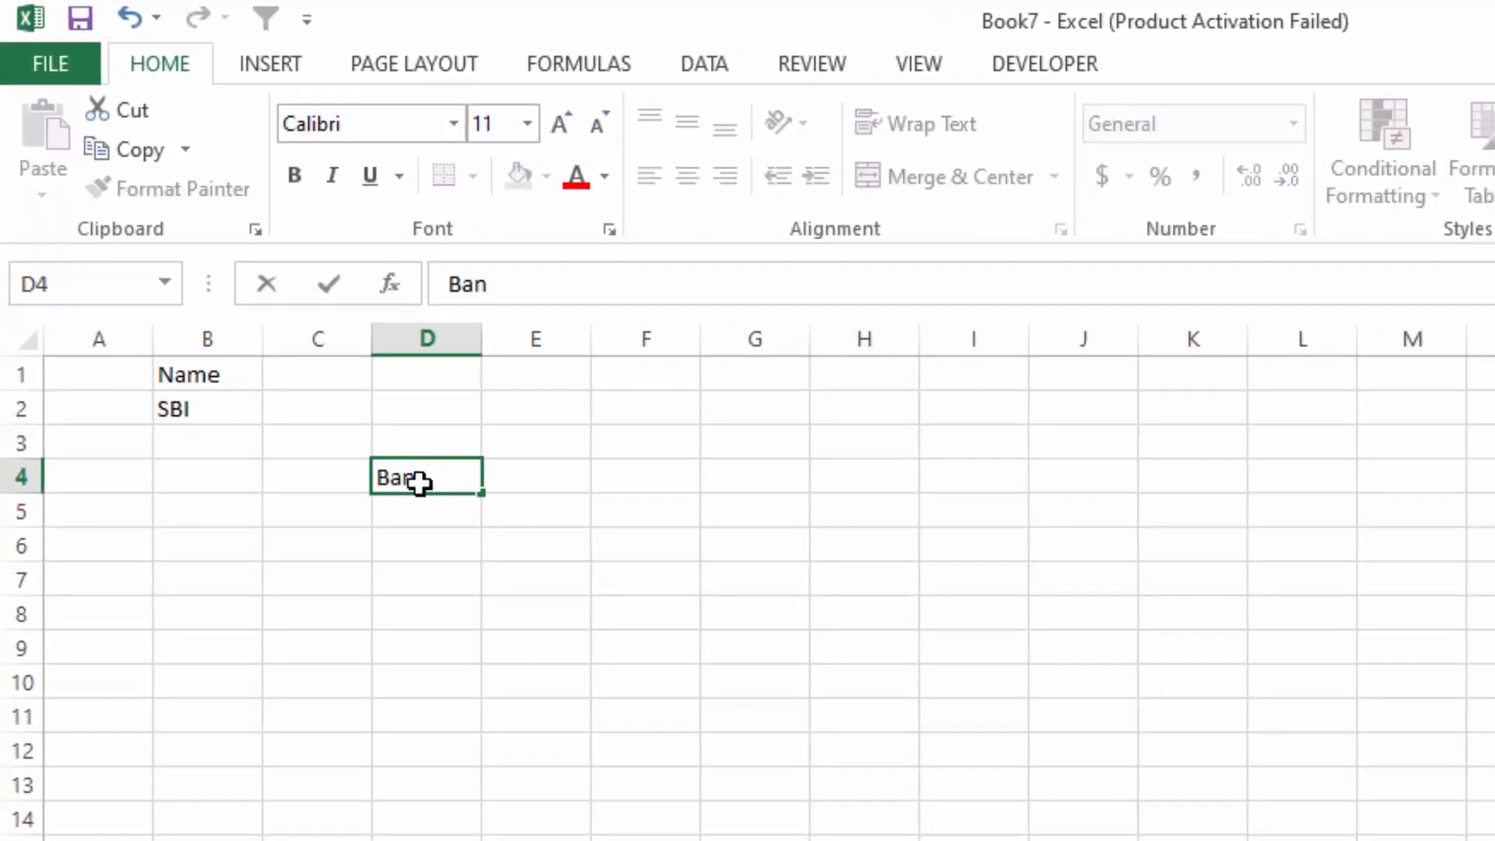
text(k Name)
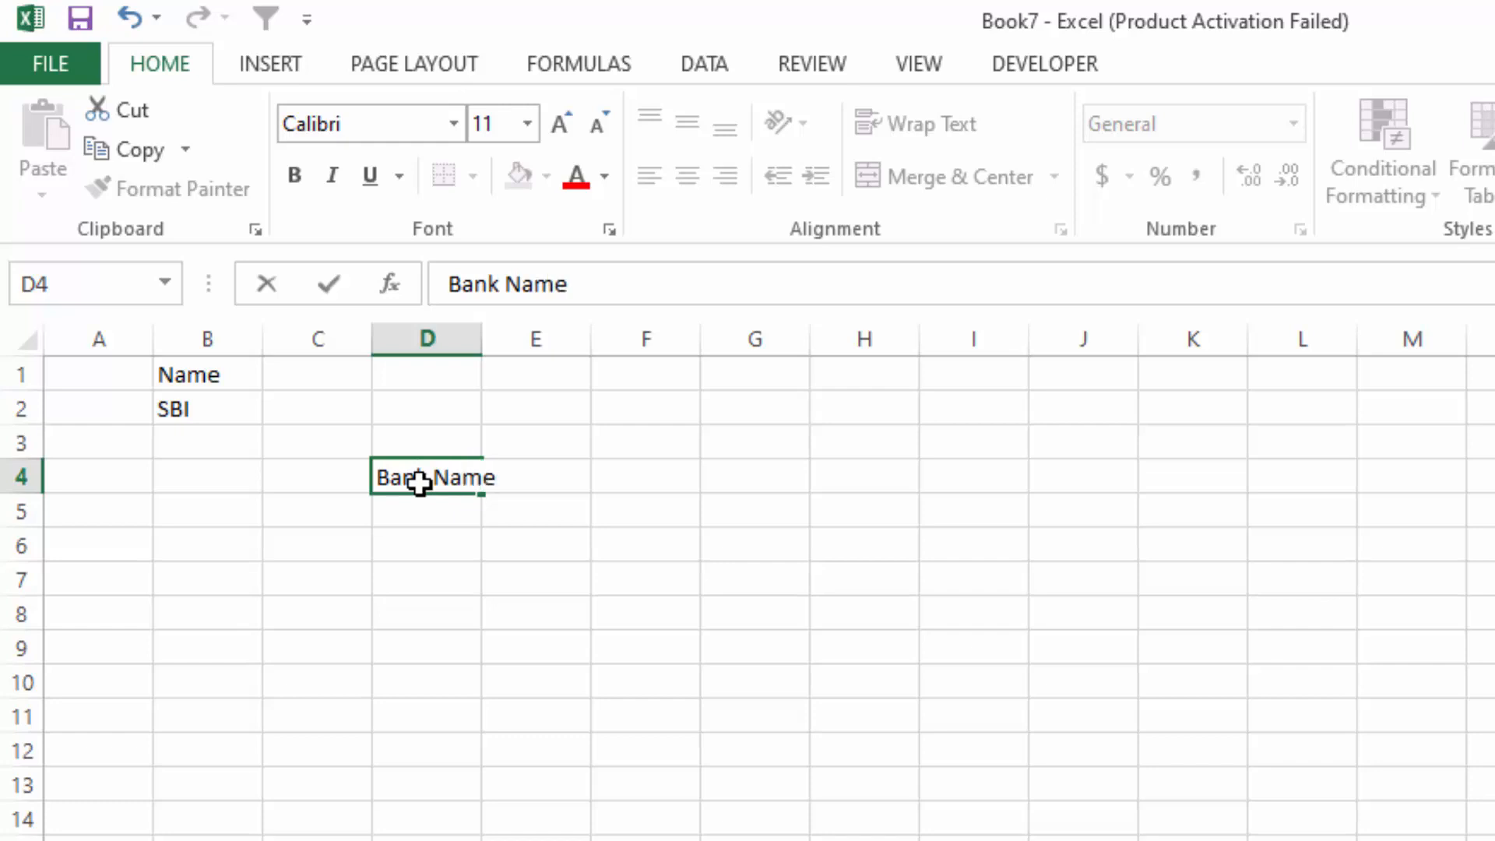
key(Return)
text(SBI)
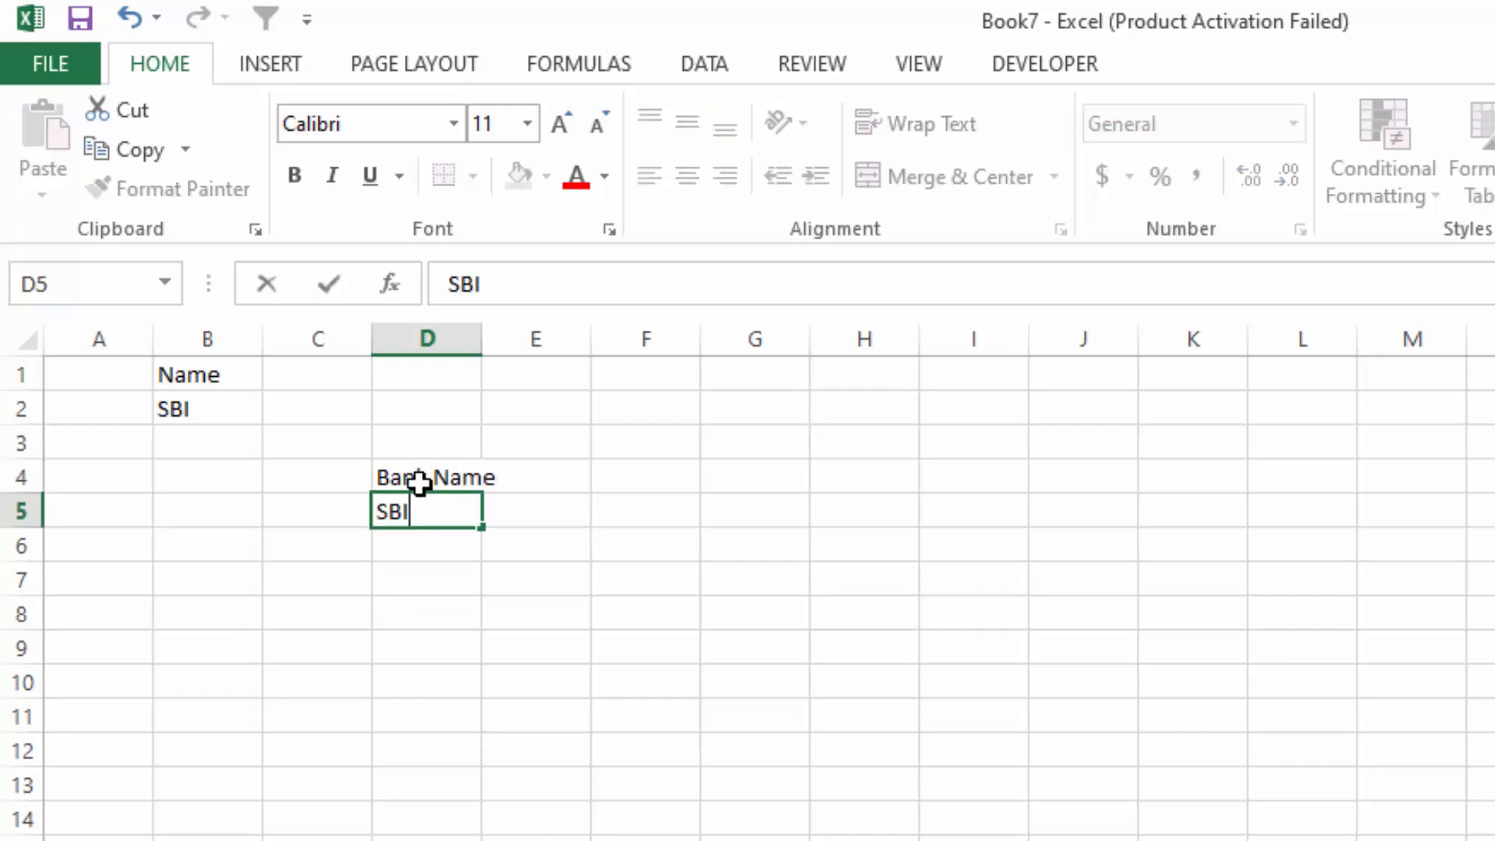
key(Return)
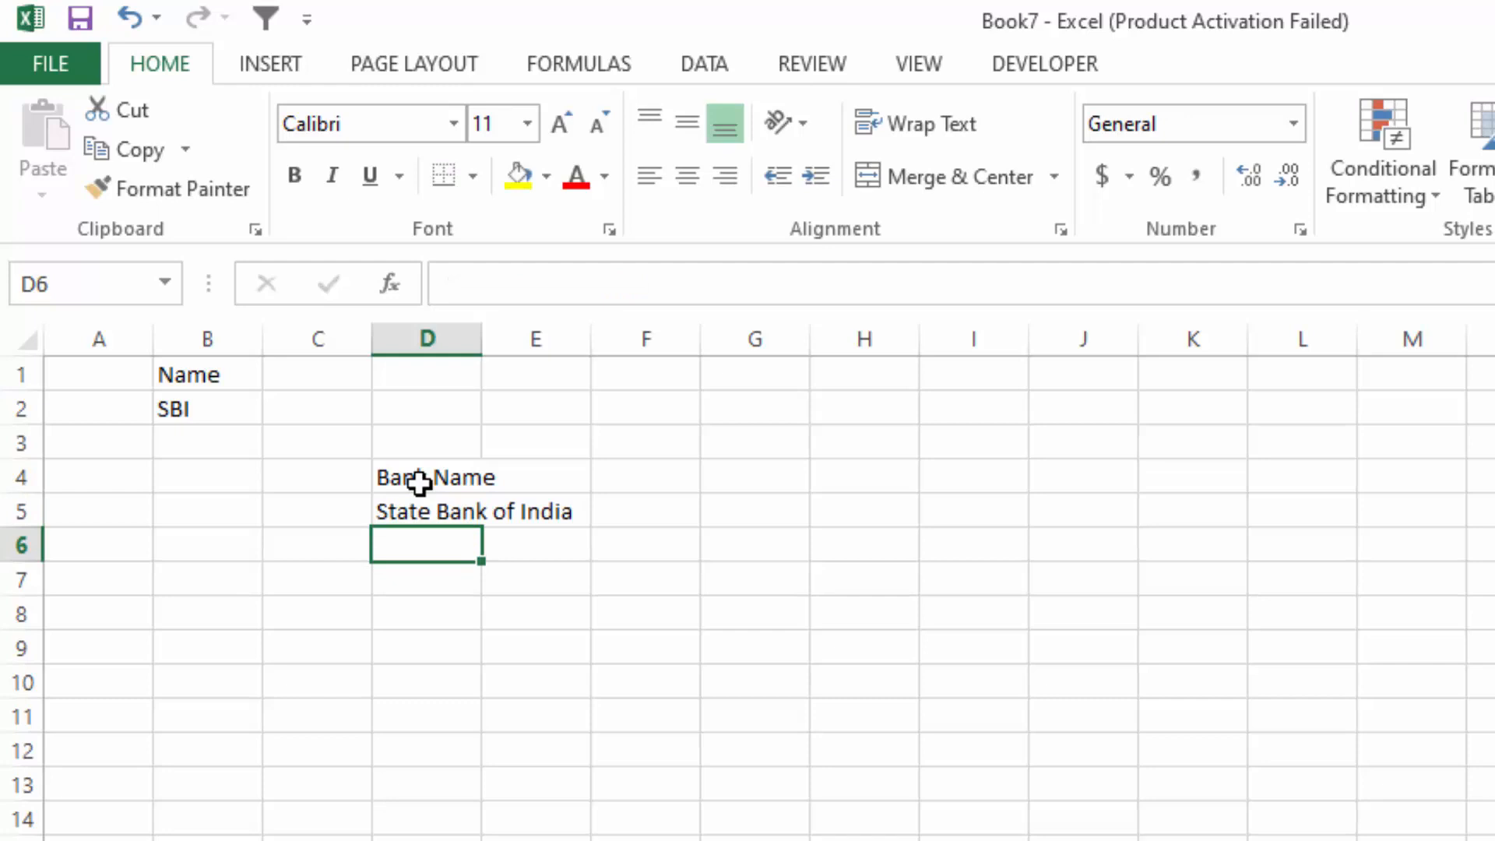
text(UBI)
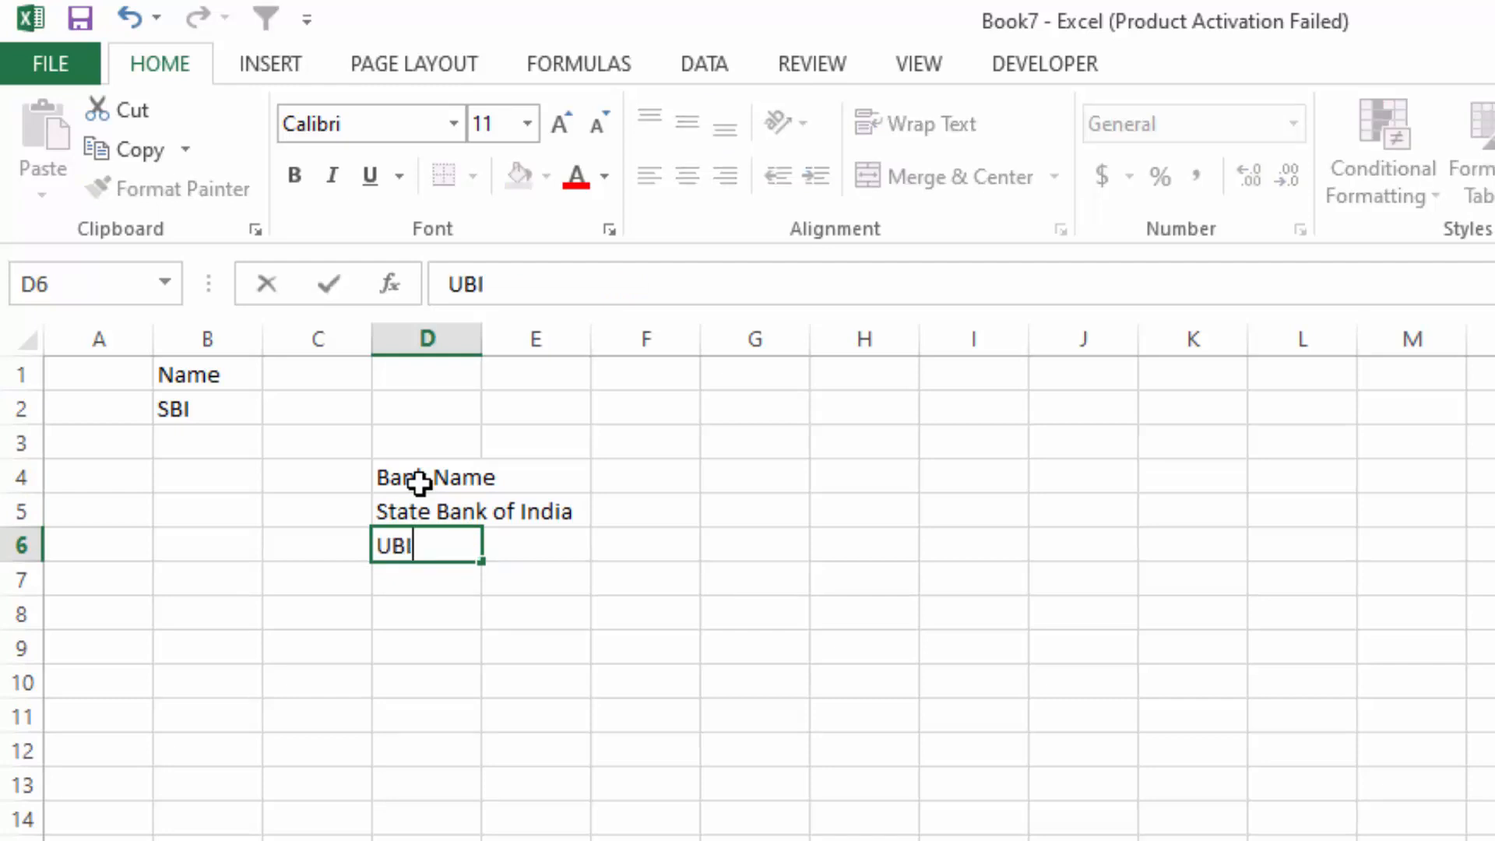
key(Return)
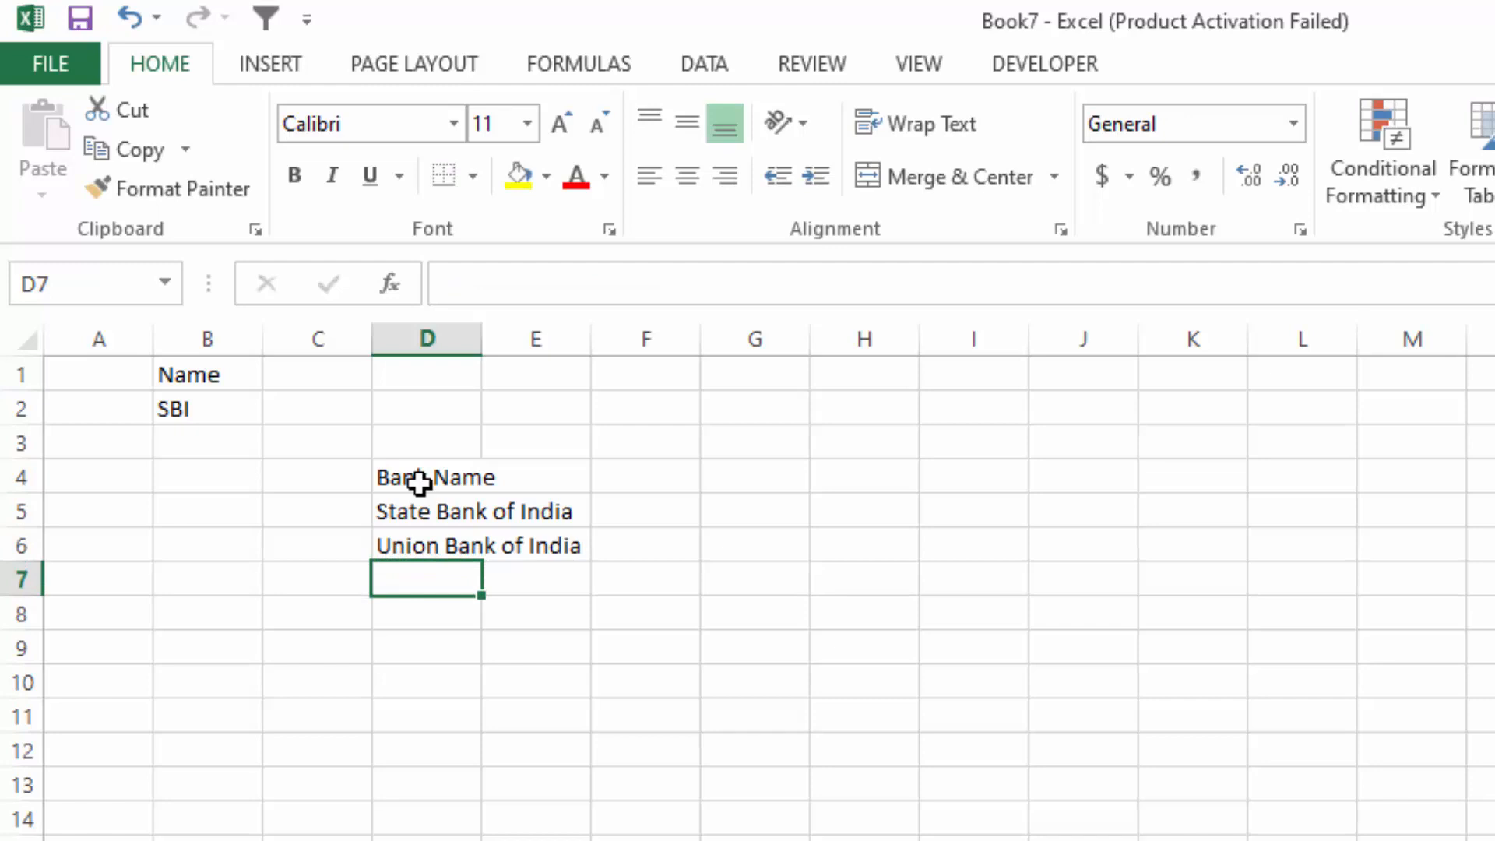
text(CBI)
key(Return)
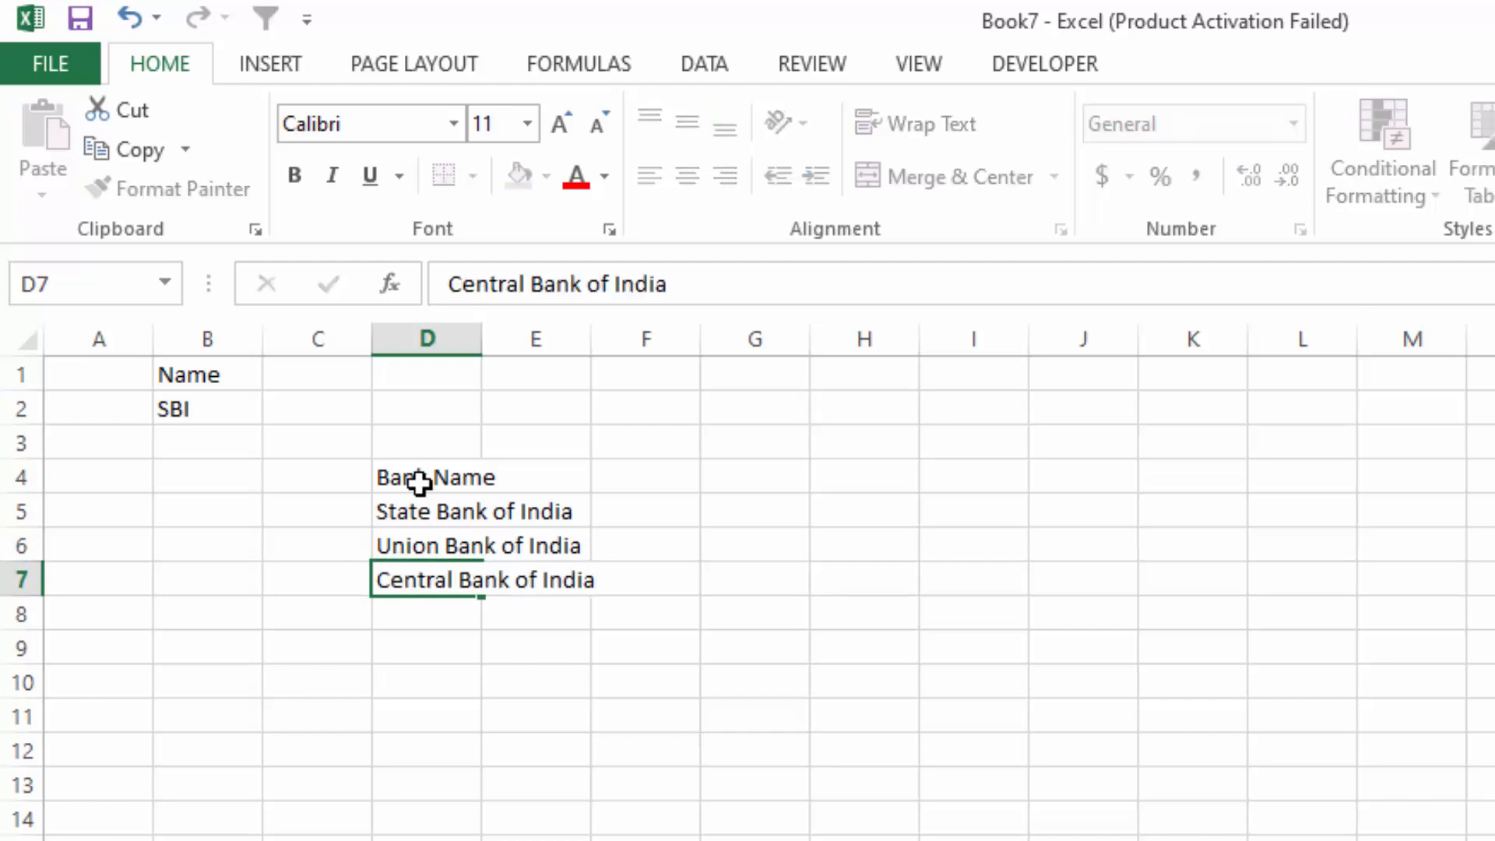